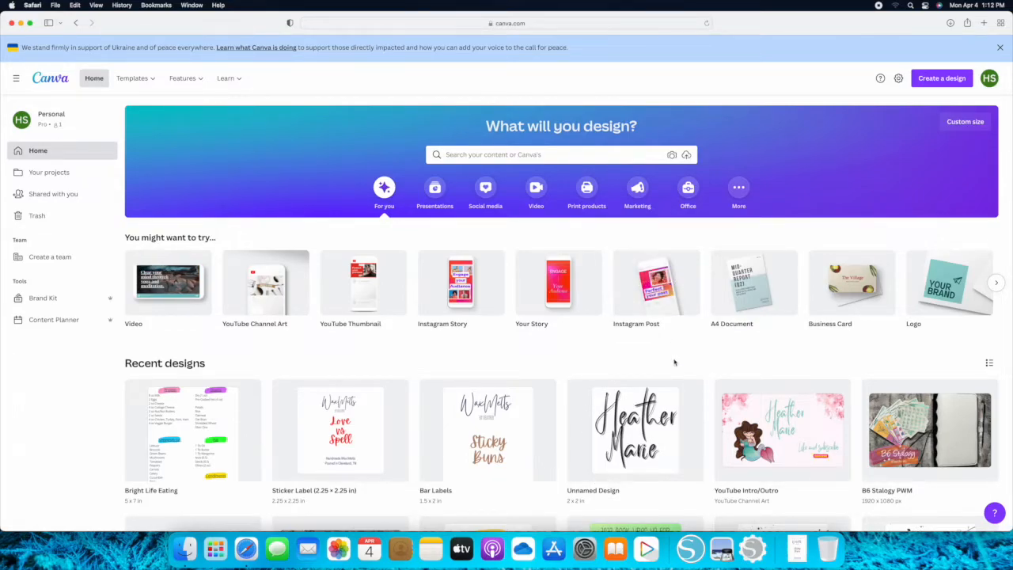
Step: Open the existing "2022 Book Wrap Up For" design from the recent designs to review its layout, and return to the home page
scroll(675, 361, down, 3)
scroll(674, 362, down, 2)
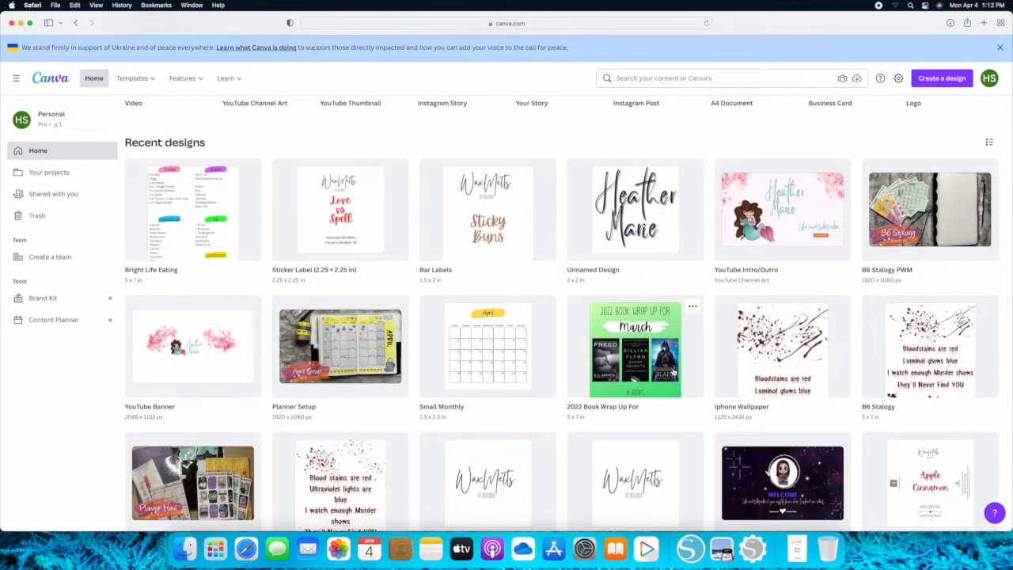
click(674, 370)
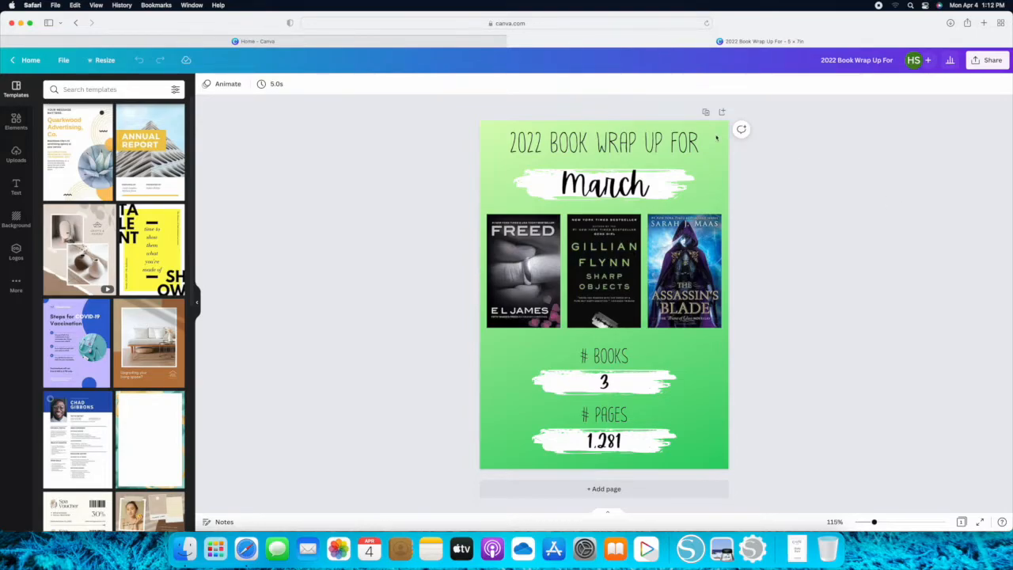
click(28, 61)
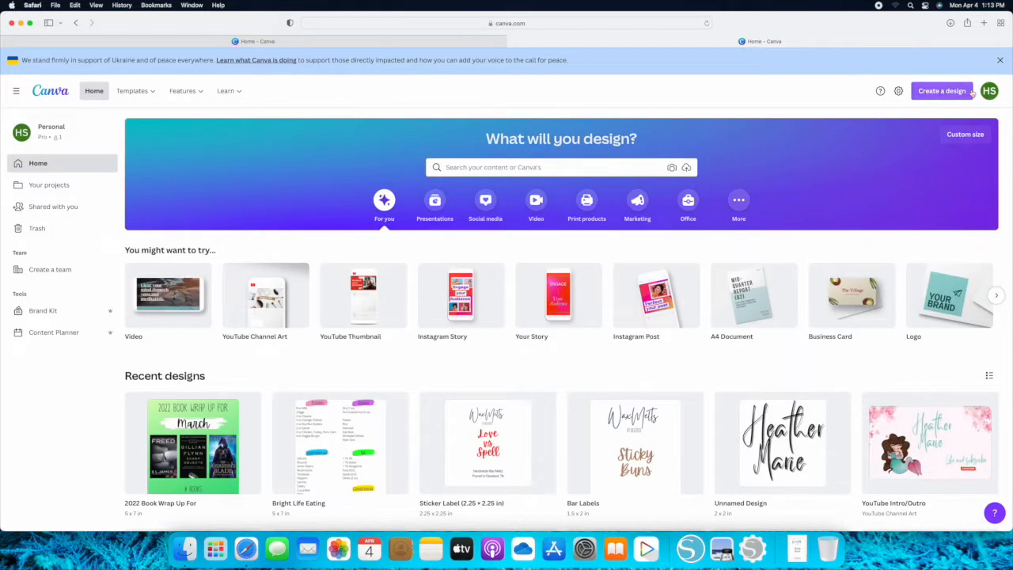
Step: Create a new custom-size design 5 in wide and 7 in high
click(942, 93)
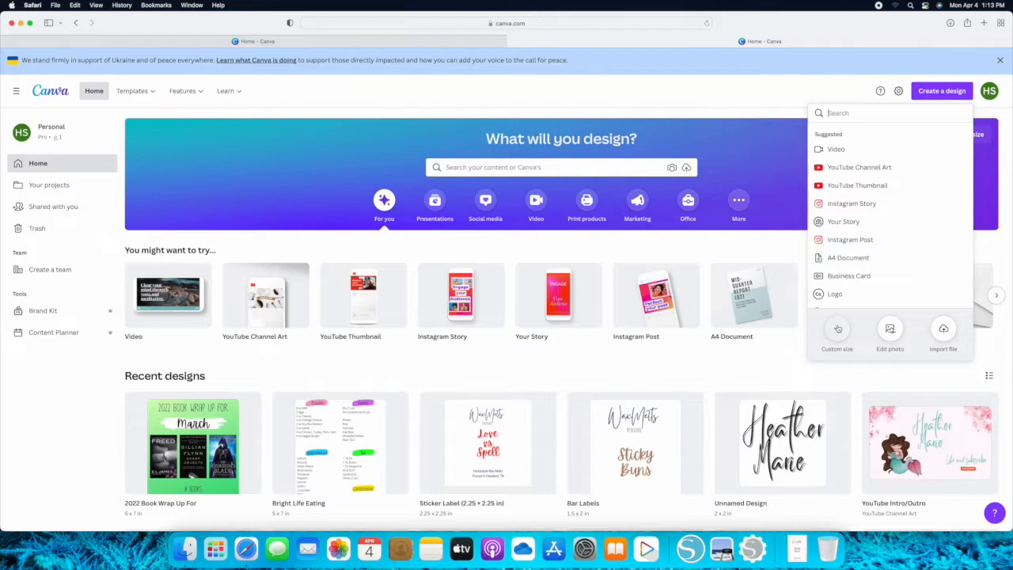
click(836, 328)
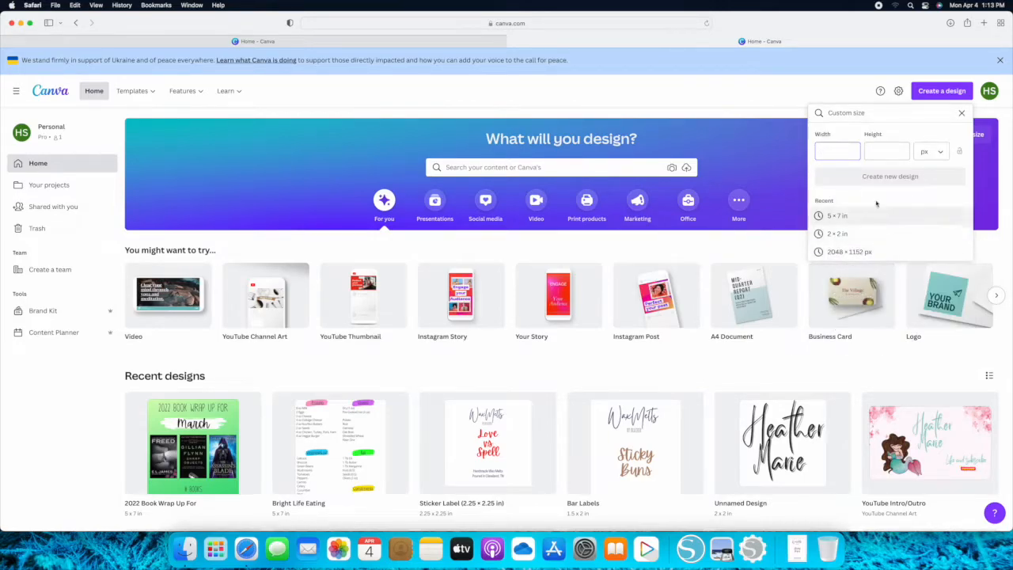
click(941, 155)
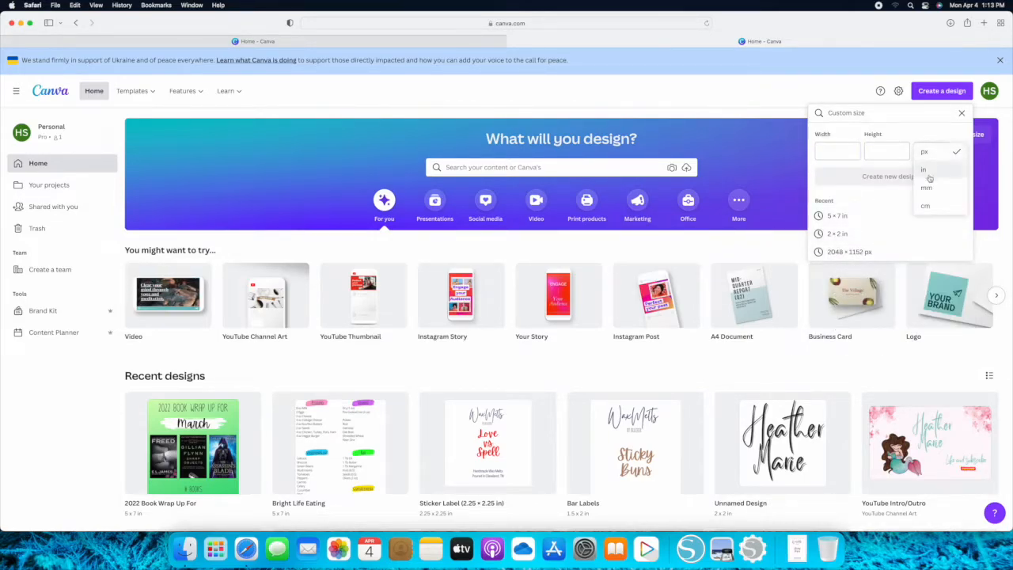
click(929, 171)
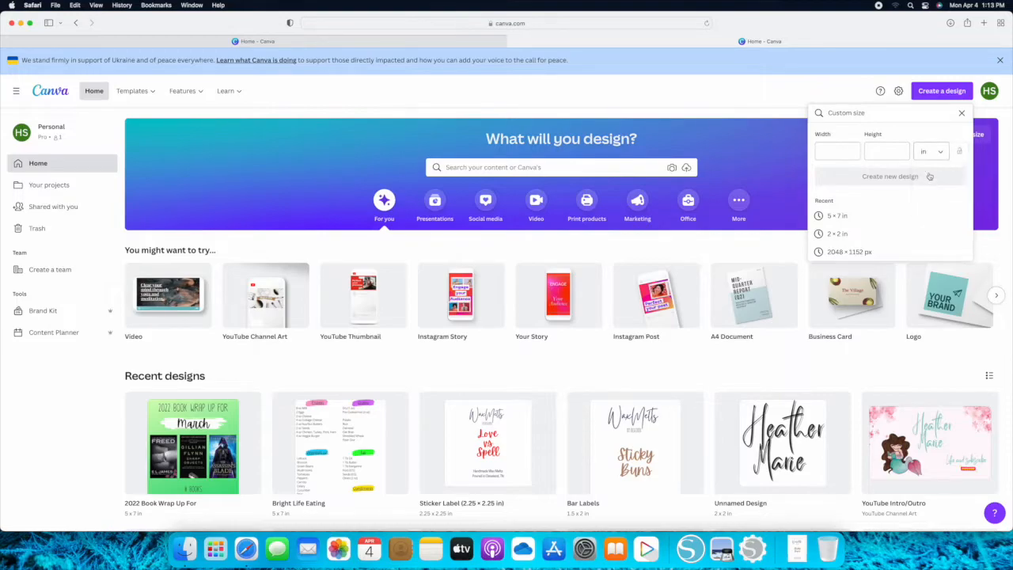
click(853, 153)
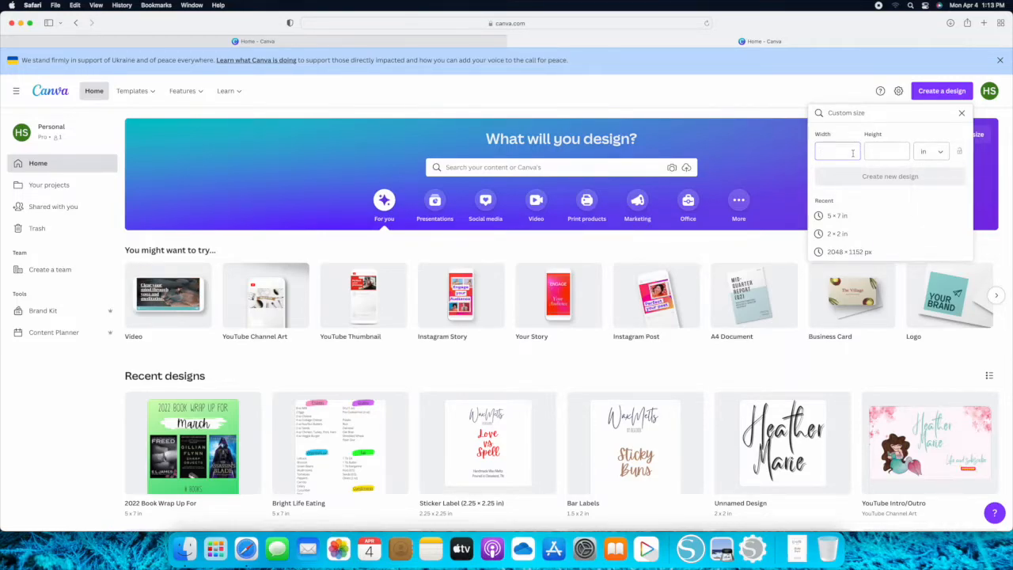
text(5)
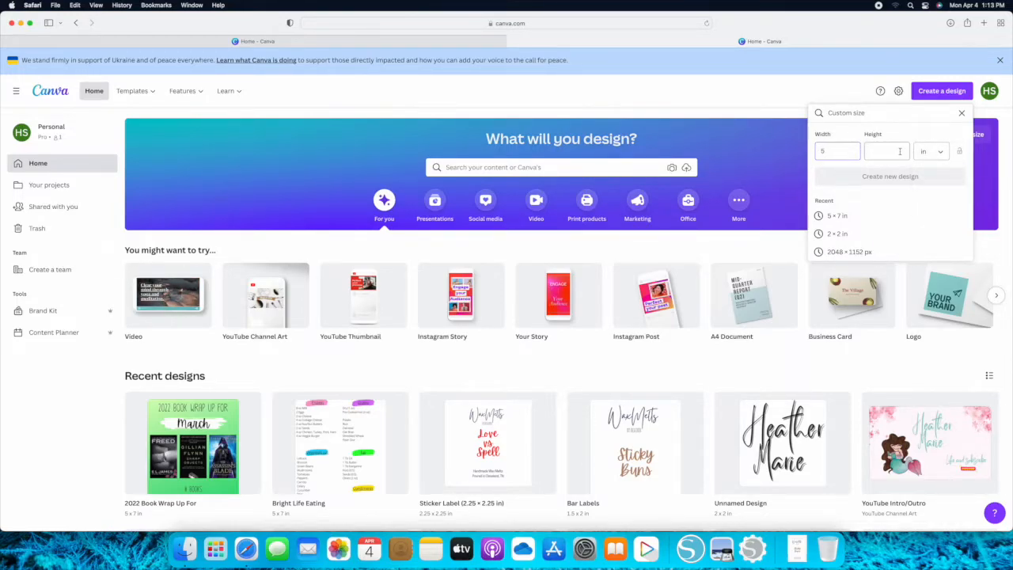
click(900, 151)
text(7)
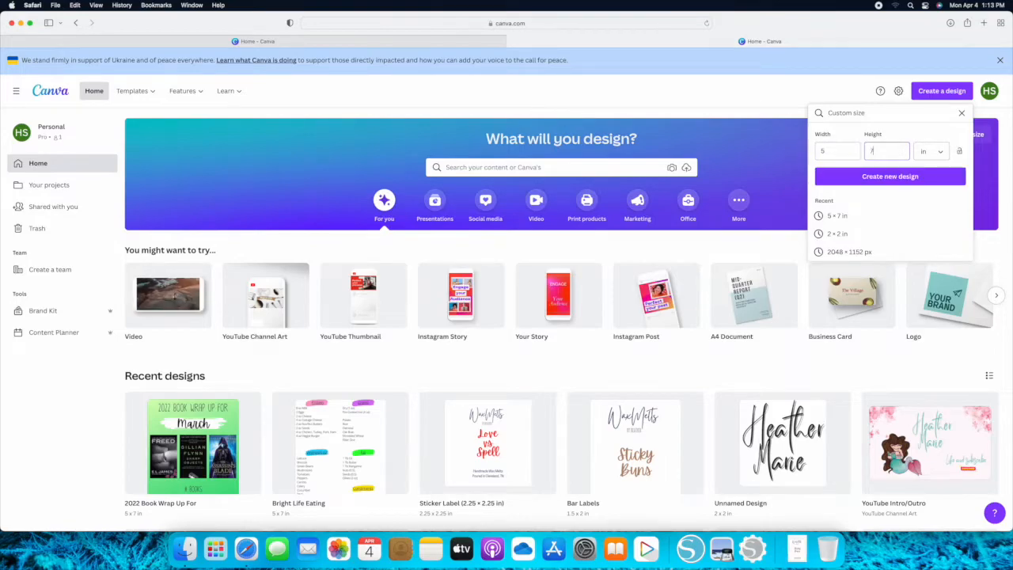
click(892, 177)
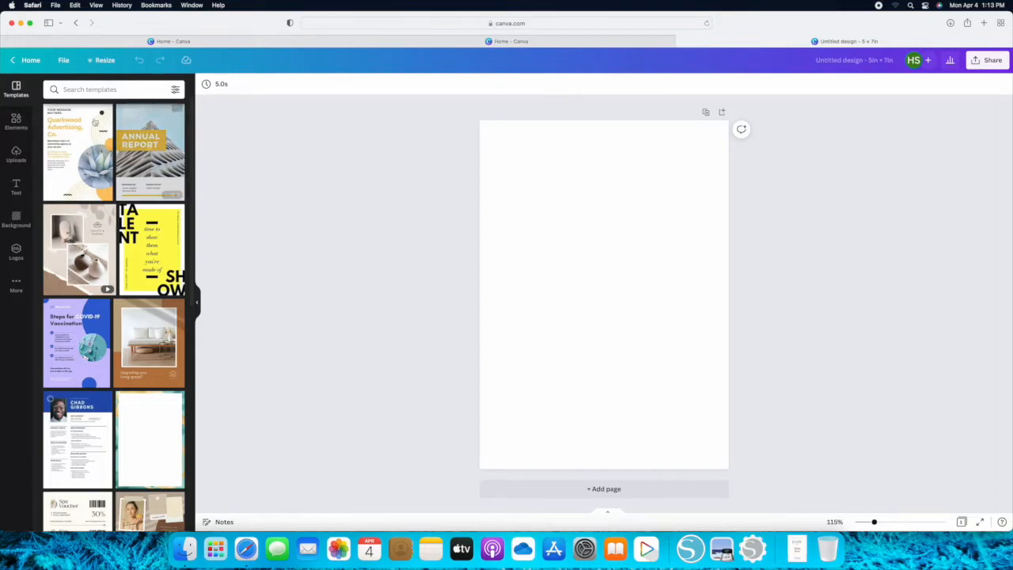
click(15, 124)
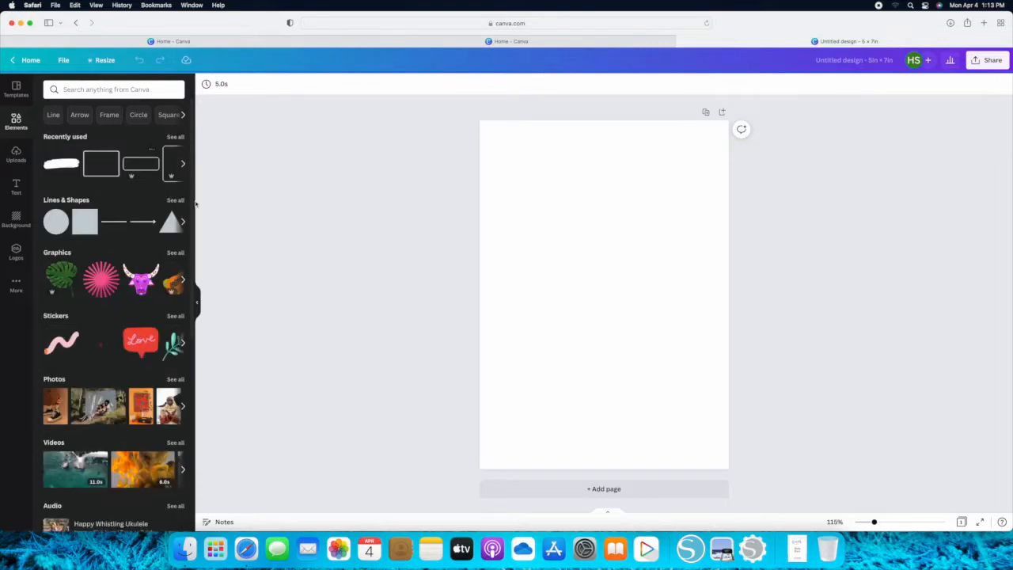
scroll(95, 314, down, 1)
scroll(94, 314, down, 5)
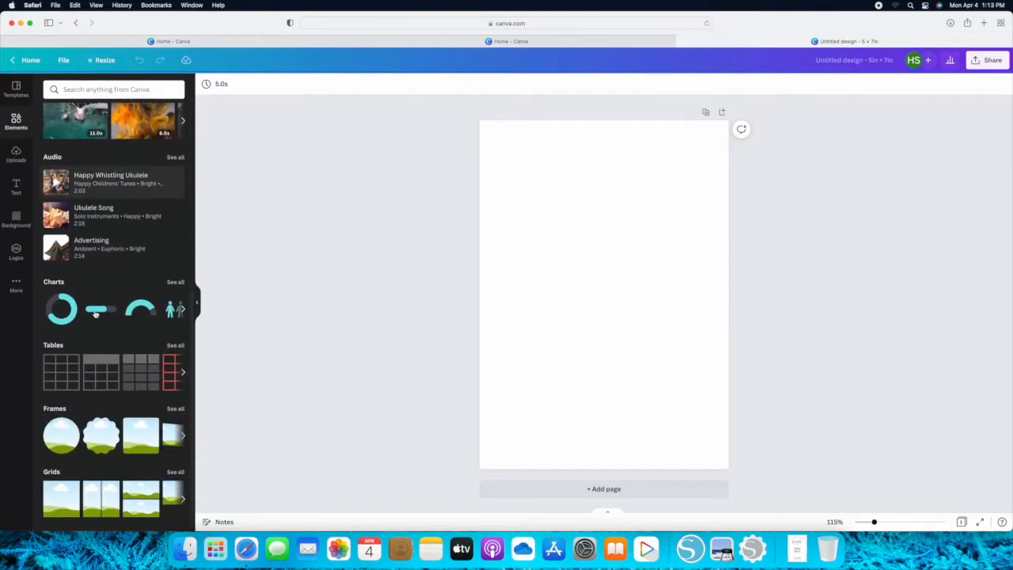
scroll(95, 314, up, 5)
scroll(95, 314, up, 2)
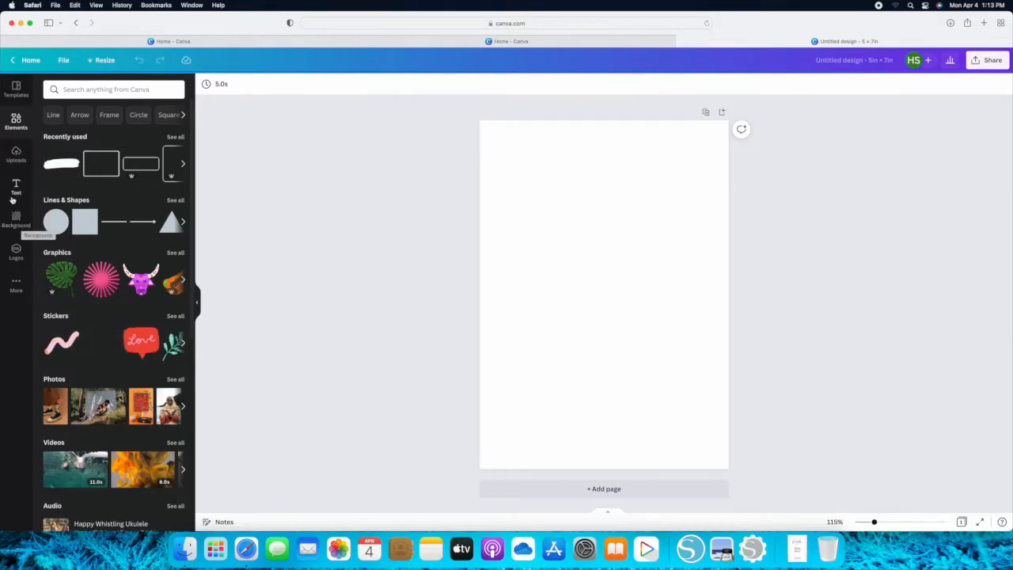
click(16, 190)
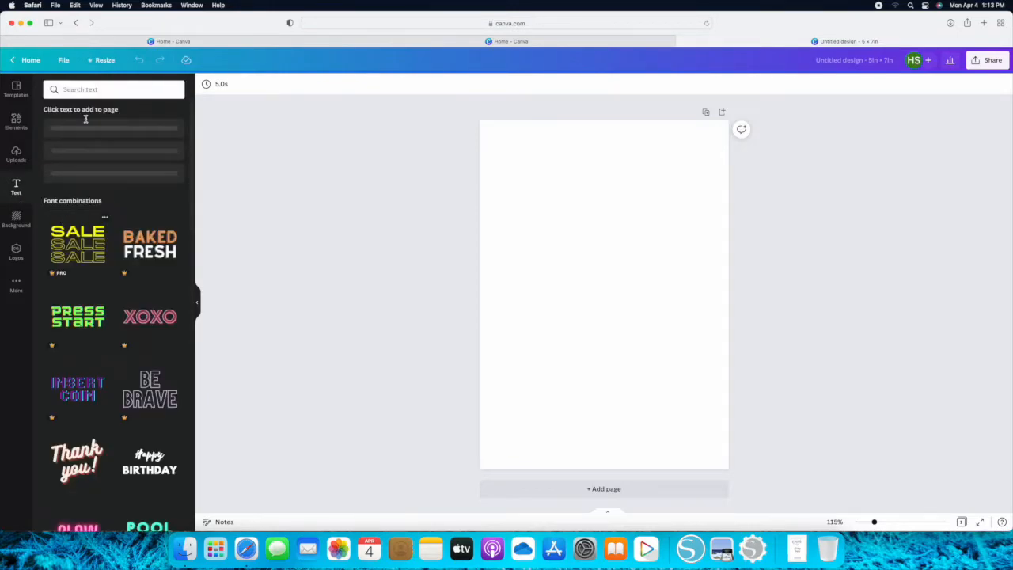
Step: Set the page background to the recently used yellow gradient after trying the teal gradient
click(16, 218)
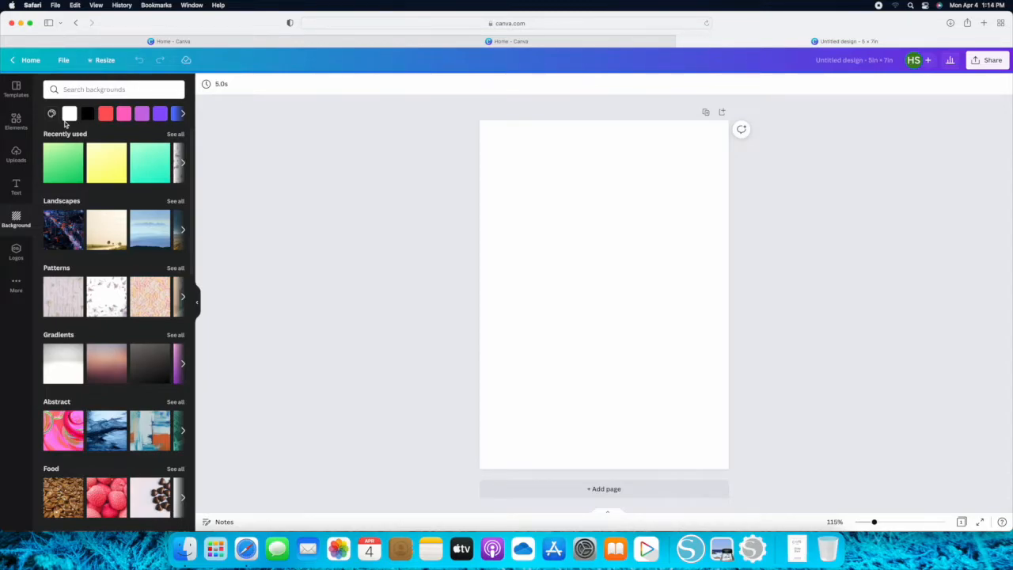
click(147, 175)
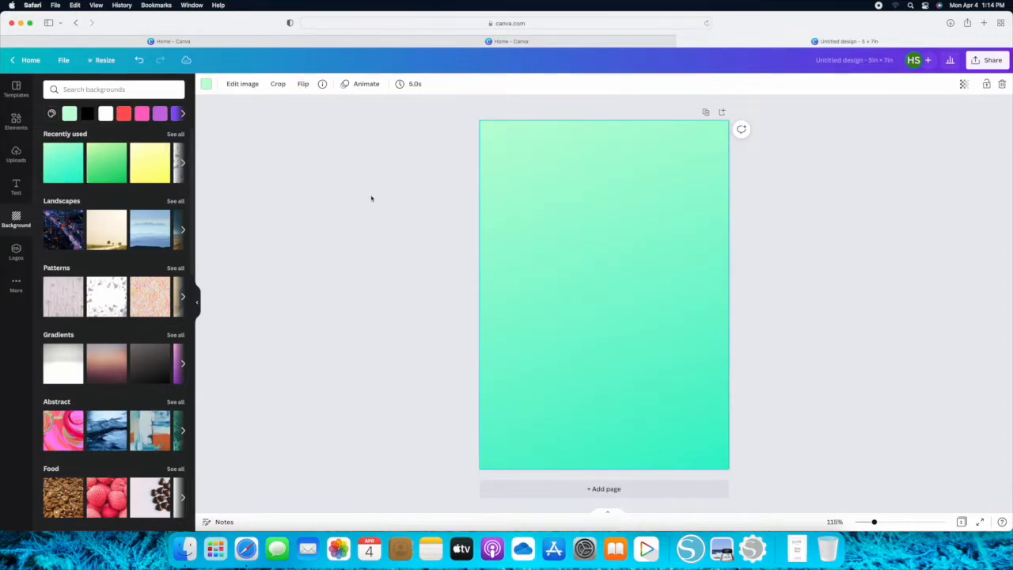
click(162, 172)
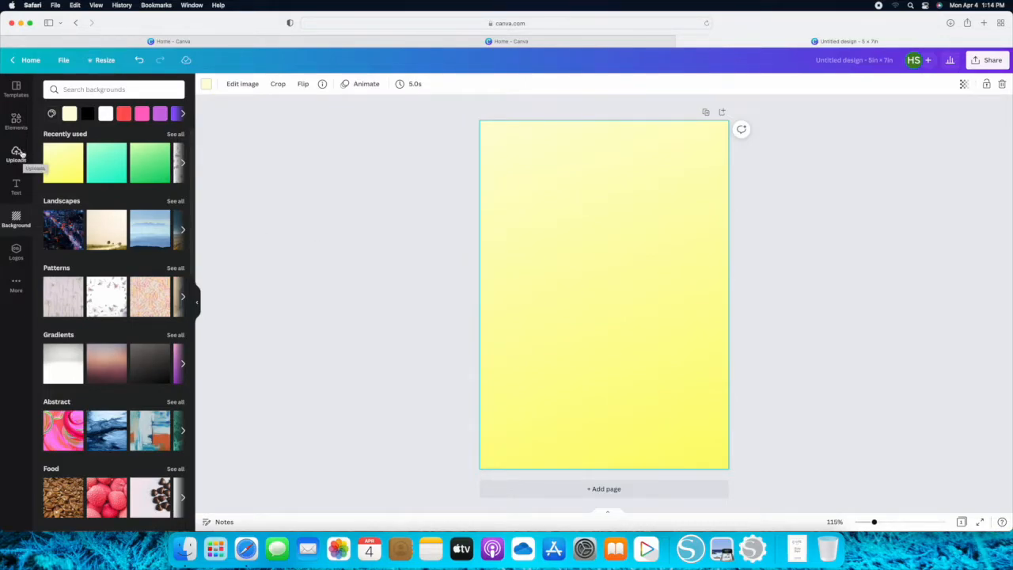
Step: Add a heading text box to the page and set its font to Kruengprung
click(17, 189)
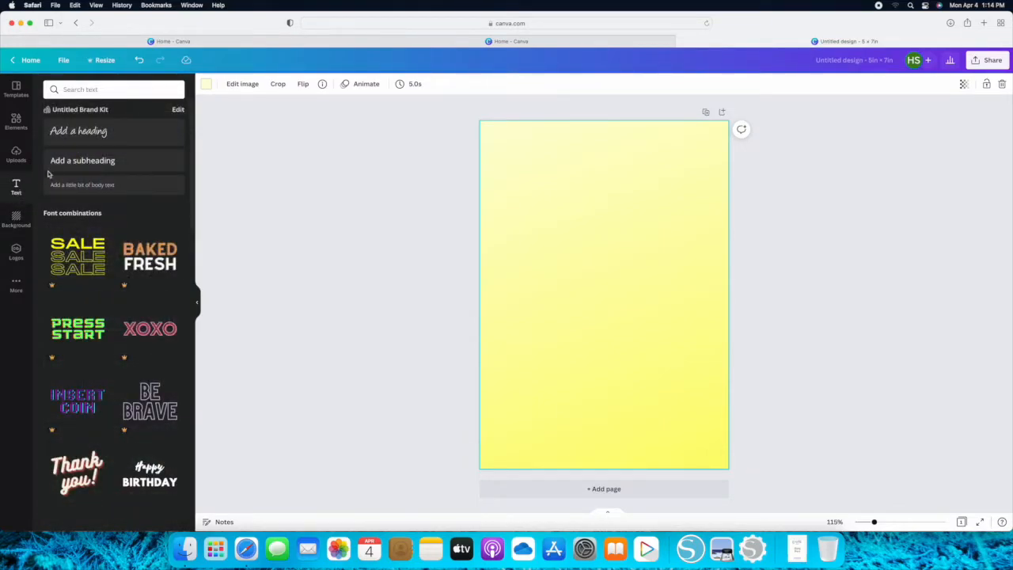
click(107, 137)
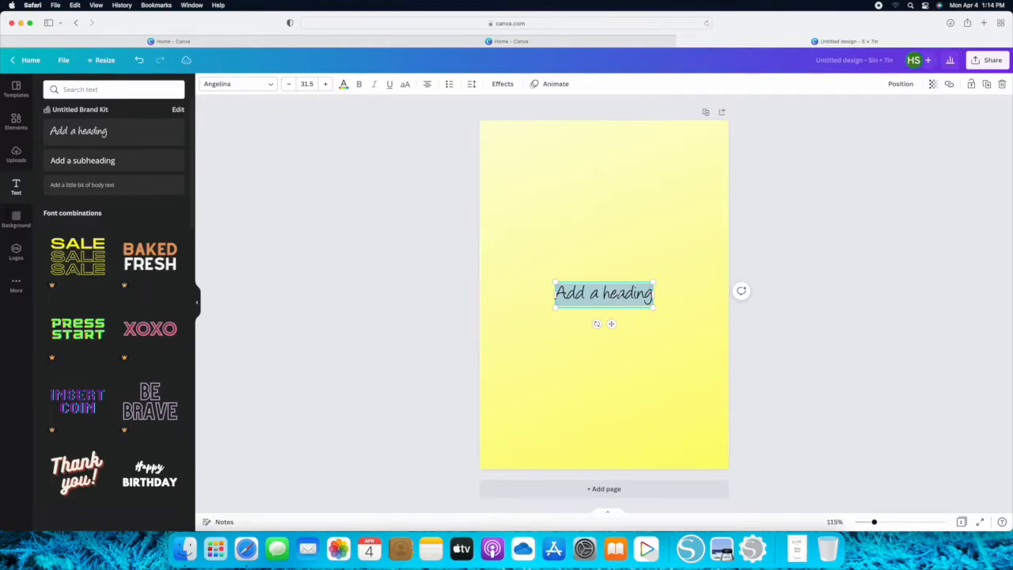
click(248, 84)
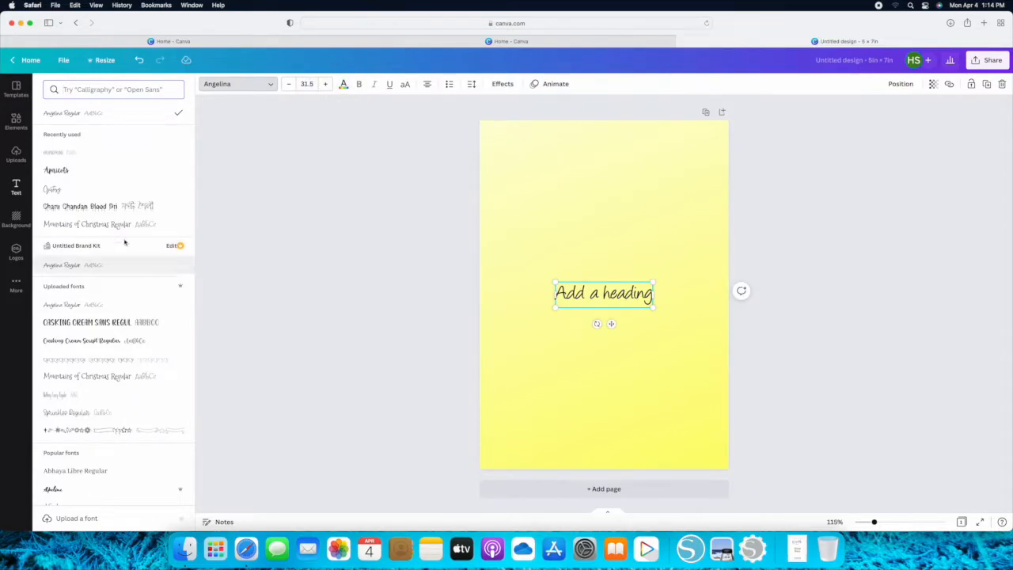
click(95, 157)
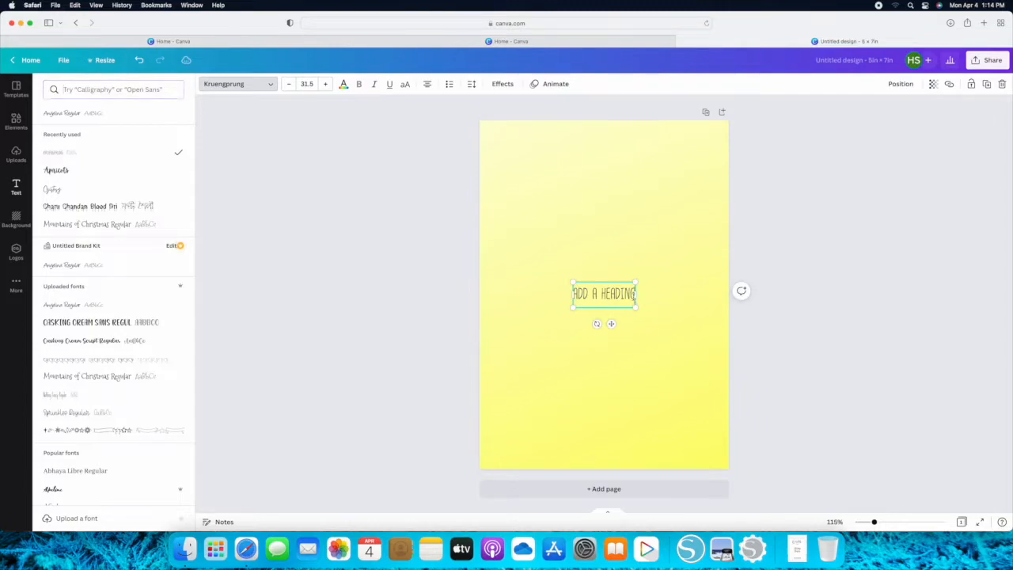
Step: Replace the heading's placeholder text with "Book wrap up for"
double_click(634, 293)
drag(593, 293, 572, 293)
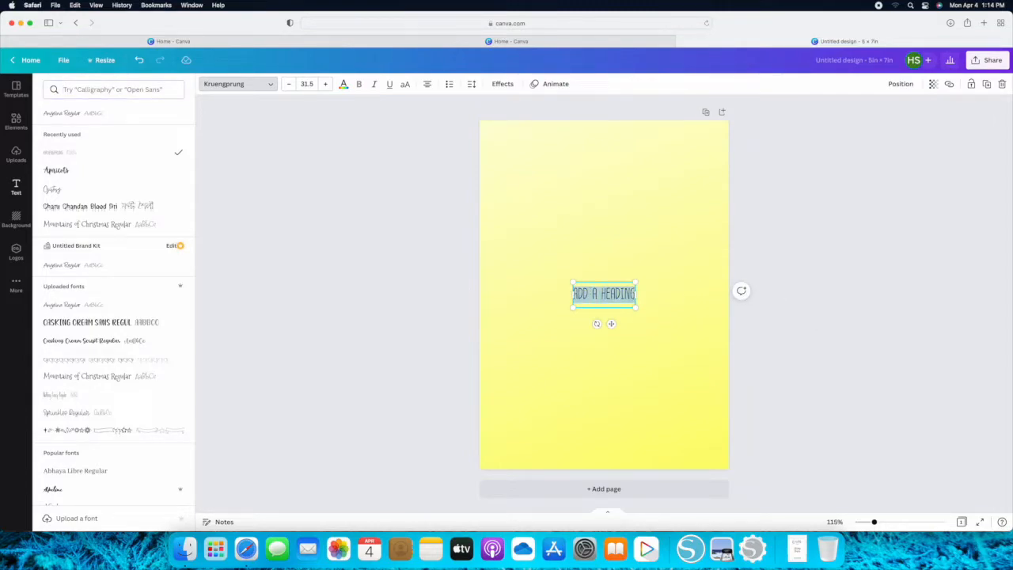
text(BOOK)
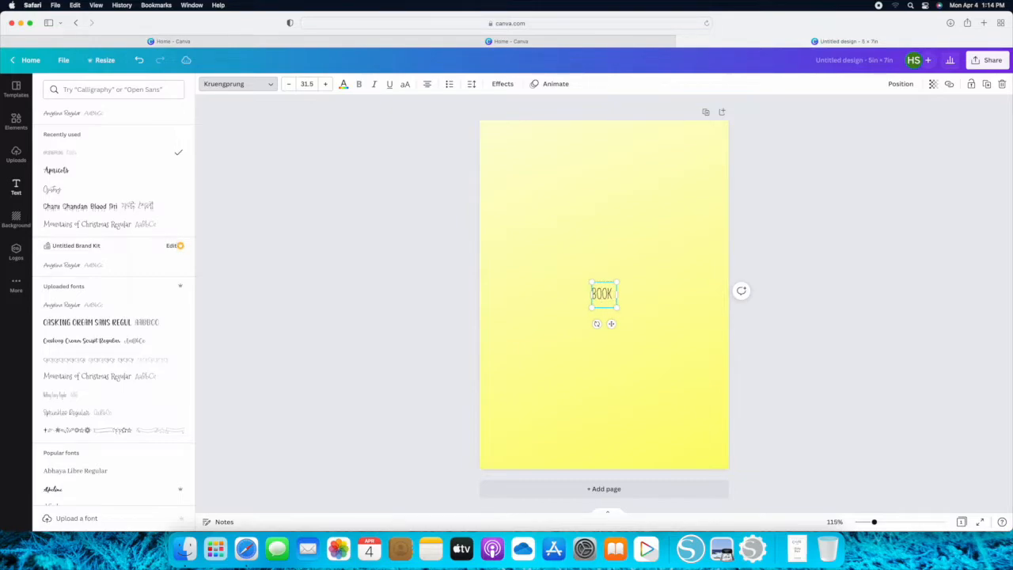
text( WH)
text(AP UP)
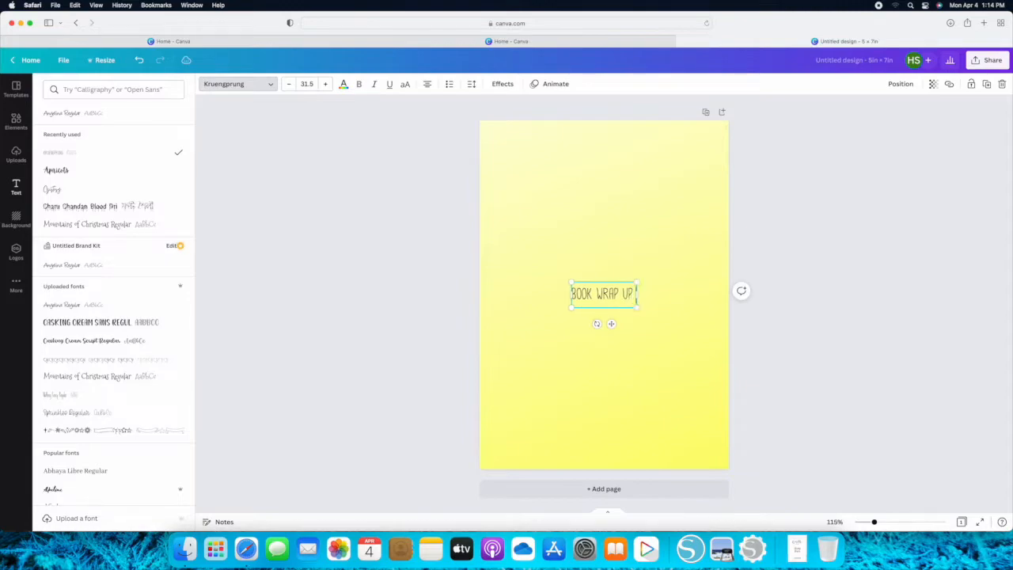
text( FOR MAR)
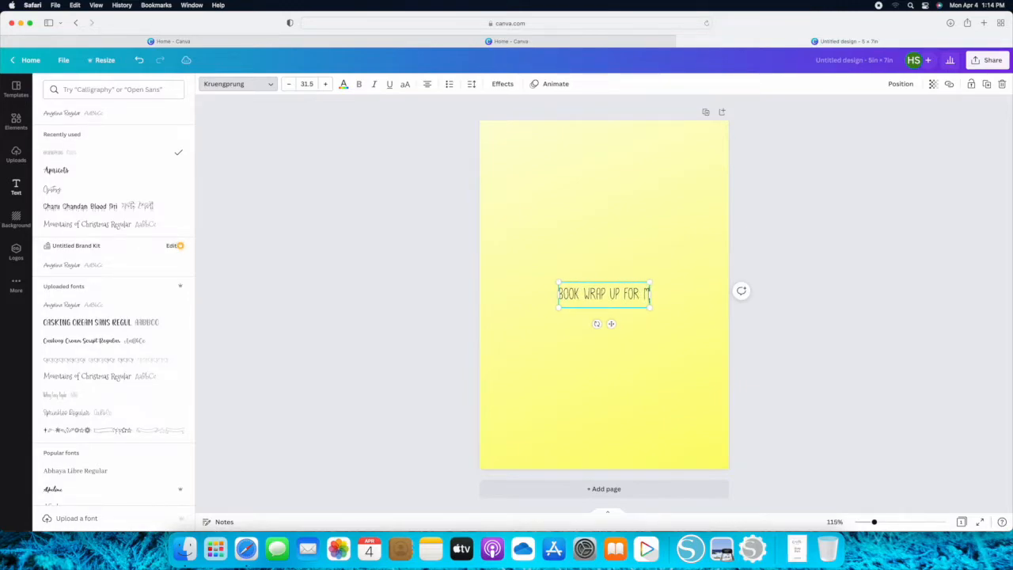
key(BackSpace)
key(BackSpace)
key(BackSpace)
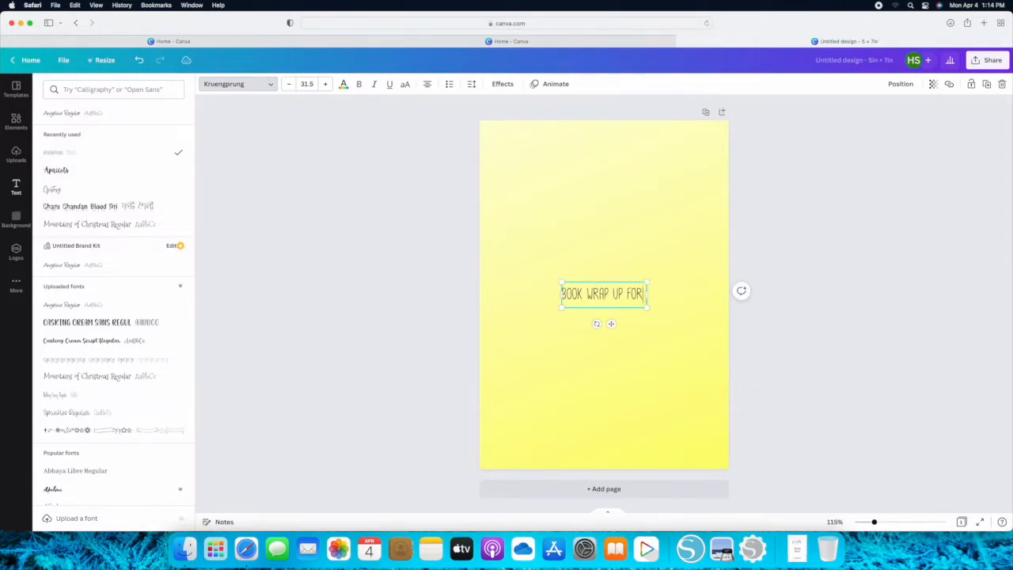
Step: Move the "Book wrap up for" heading to the top centre of the page and enlarge its font size to 41.5
drag(638, 296, 627, 141)
click(637, 258)
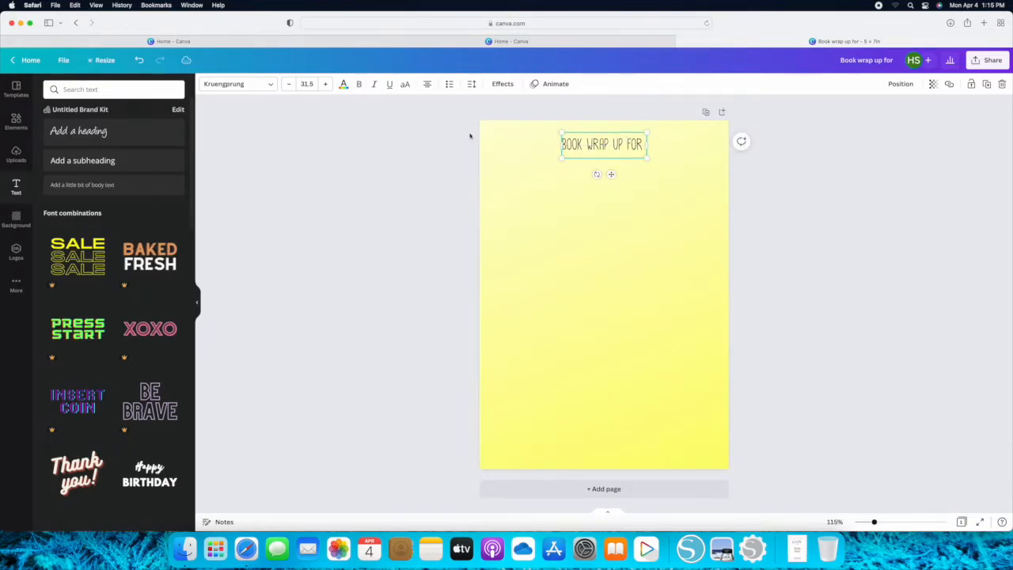
click(325, 84)
click(326, 85)
click(325, 84)
click(326, 85)
click(325, 84)
click(325, 85)
click(326, 85)
click(325, 85)
click(325, 84)
click(325, 84)
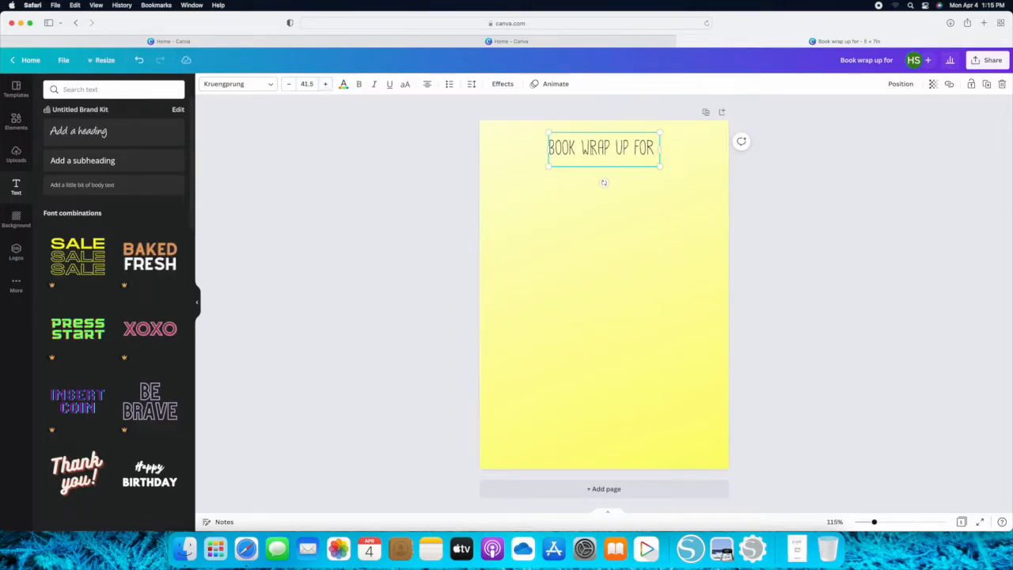
drag(606, 150, 606, 144)
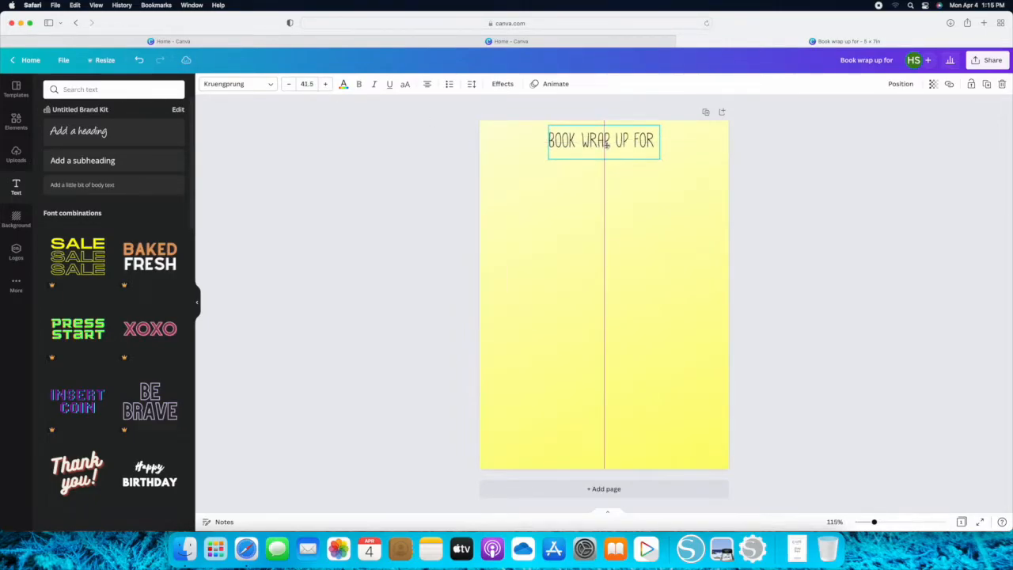
click(457, 190)
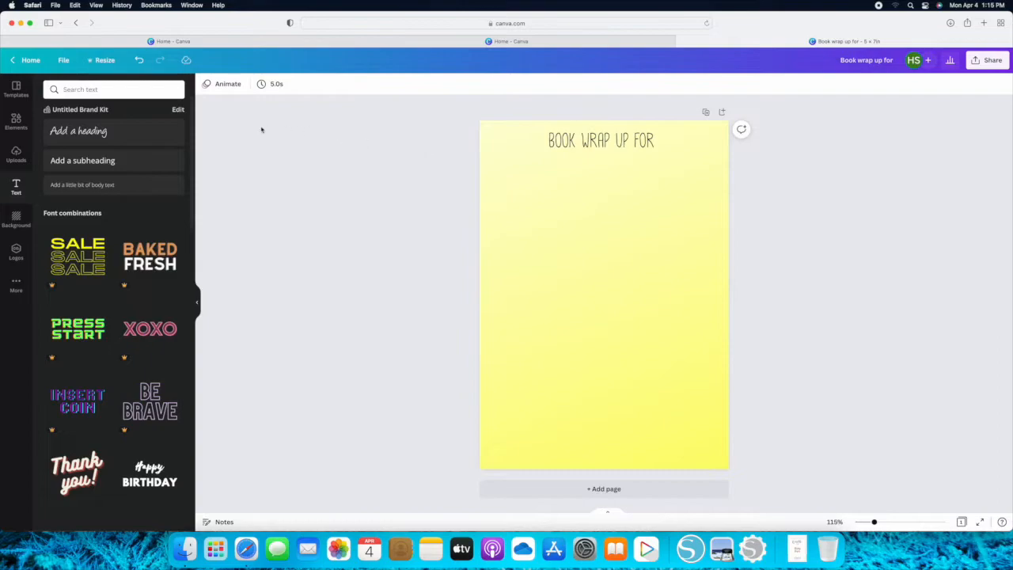
Step: Add a second heading text box to the page and set its font to Apricots
click(155, 136)
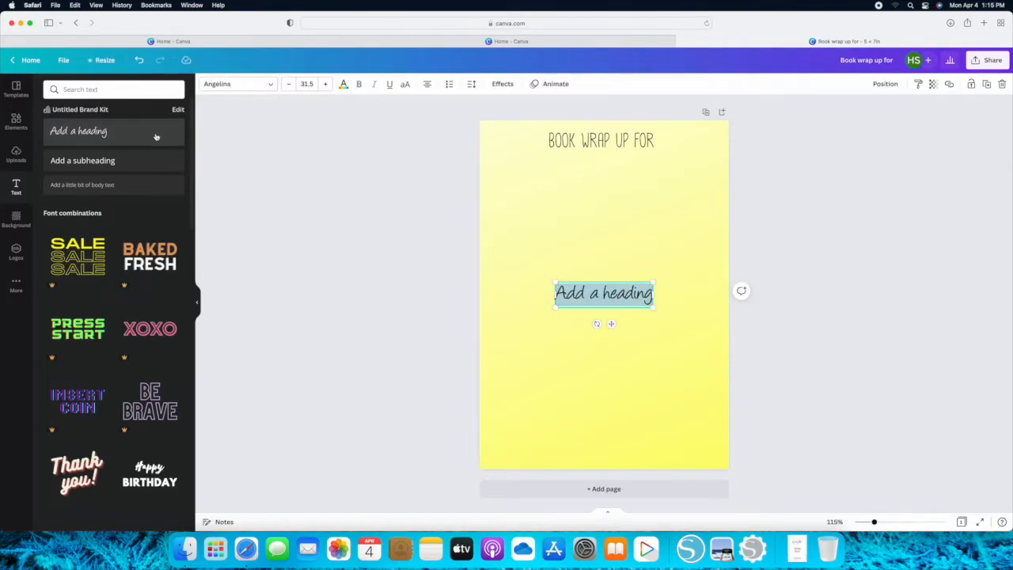
click(257, 87)
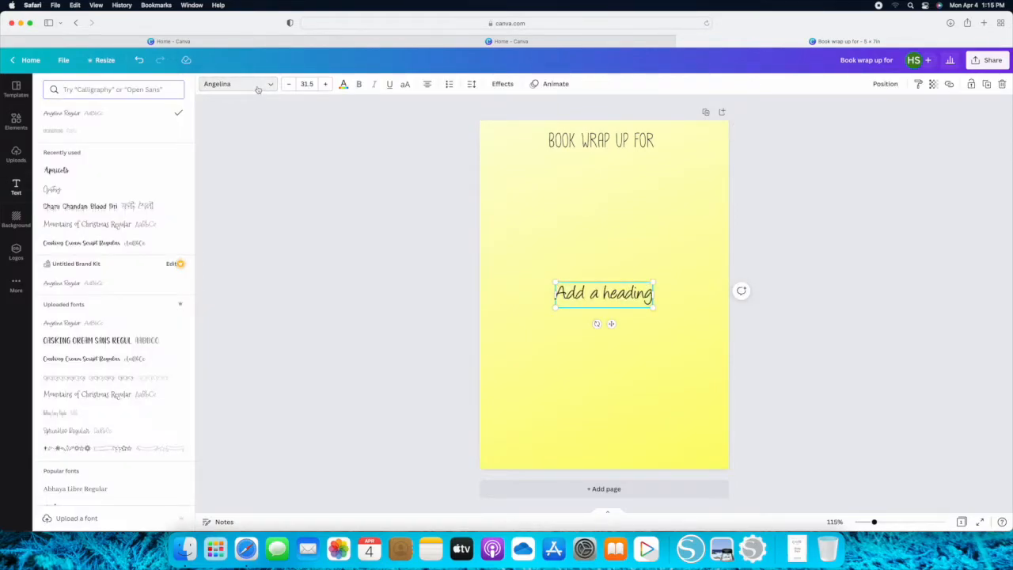
click(127, 170)
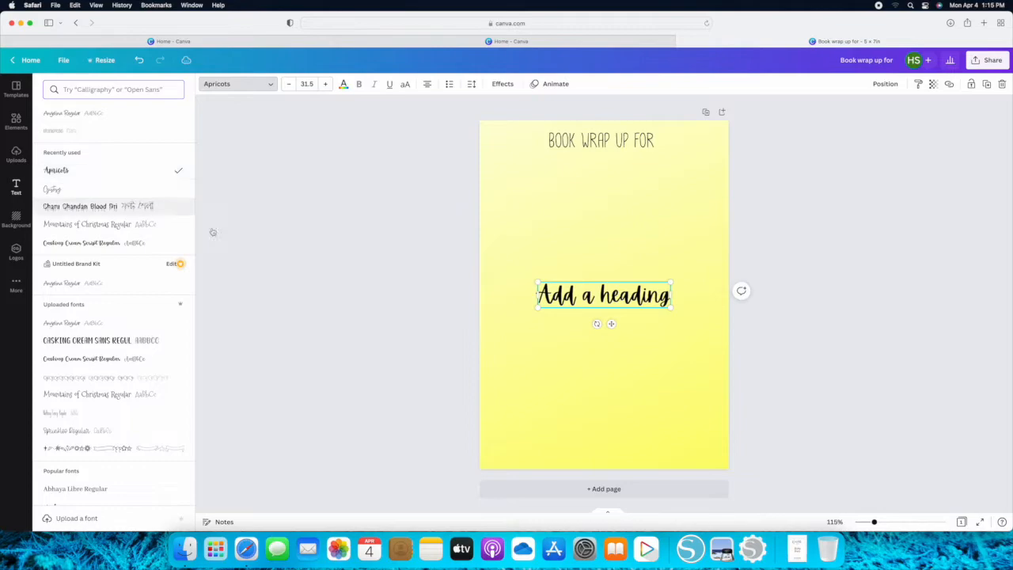
Step: Replace the second heading's placeholder text with "April"
double_click(662, 298)
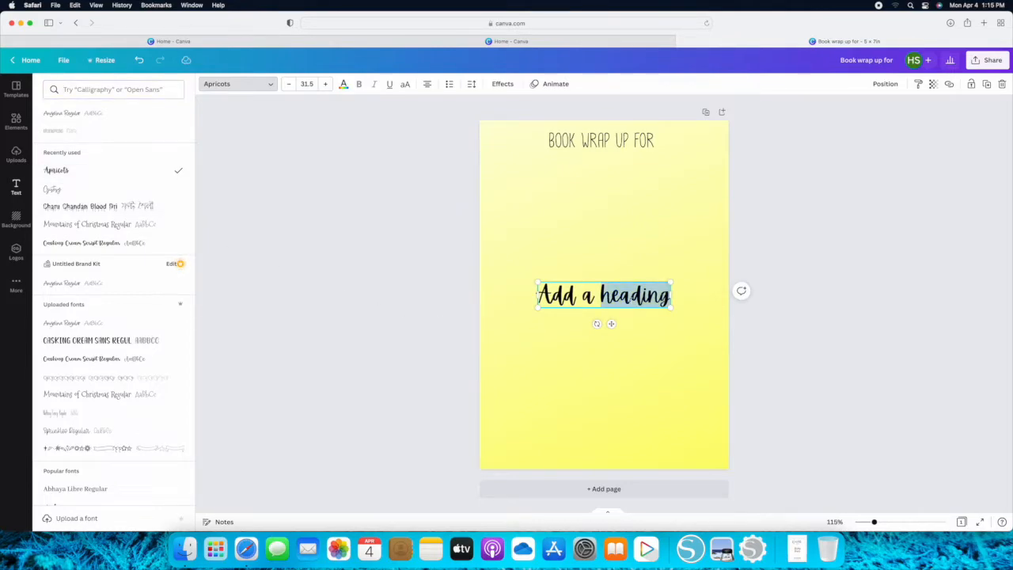
drag(601, 297, 538, 295)
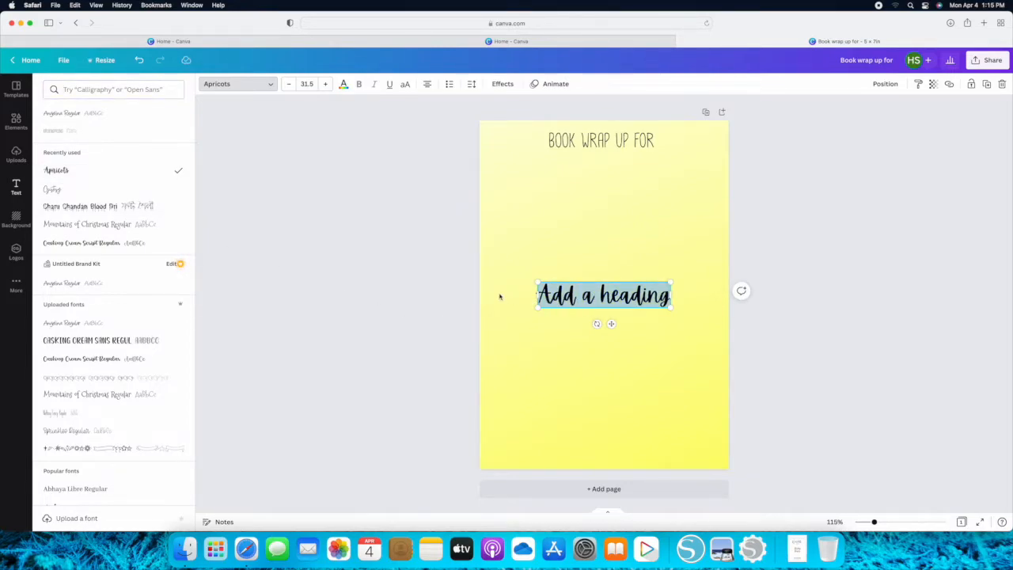
text(April)
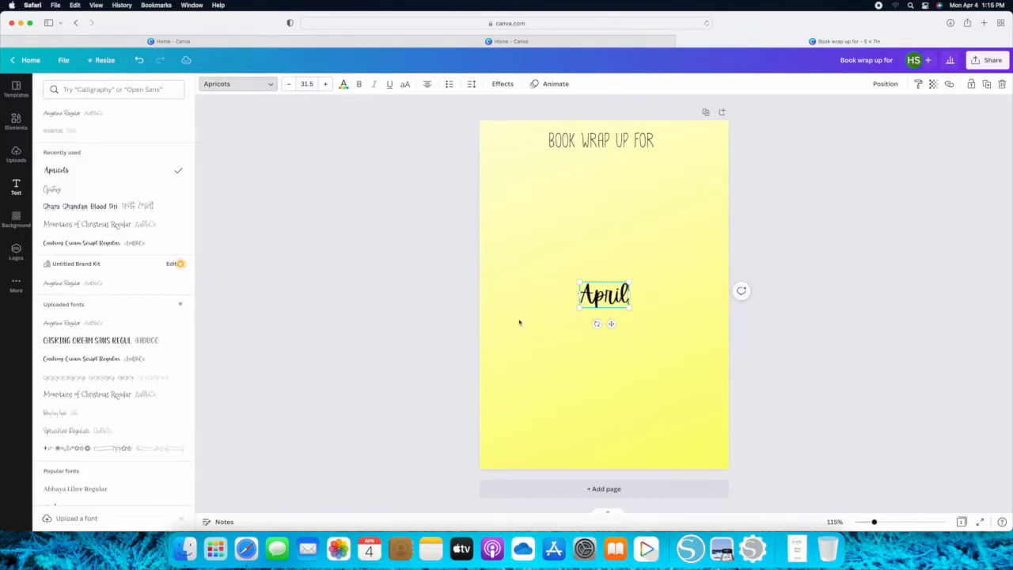
click(595, 389)
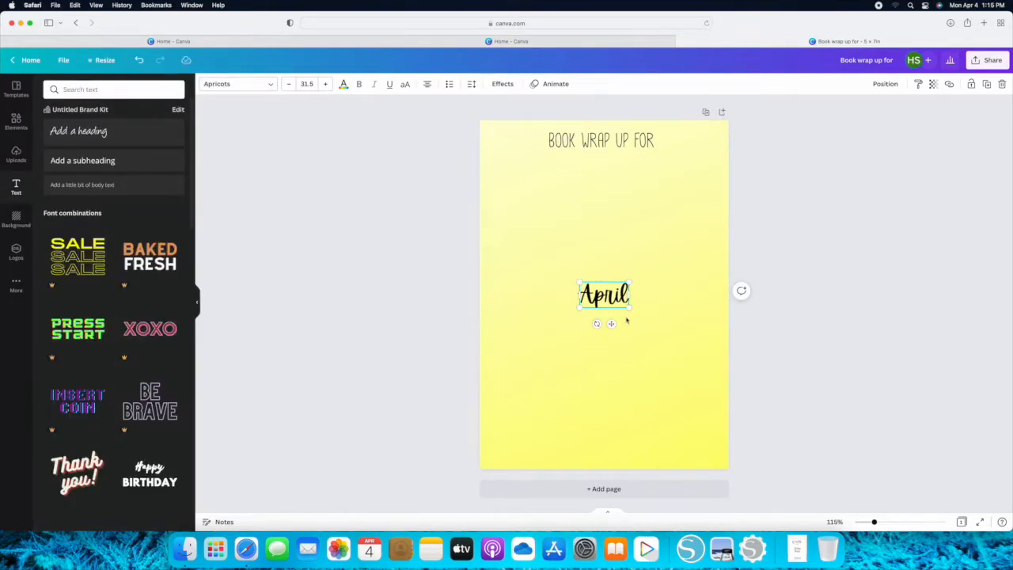
click(652, 273)
Step: Move the "April" heading directly below "Book wrap up for" and enlarge its font size to 39.5
drag(614, 294, 614, 176)
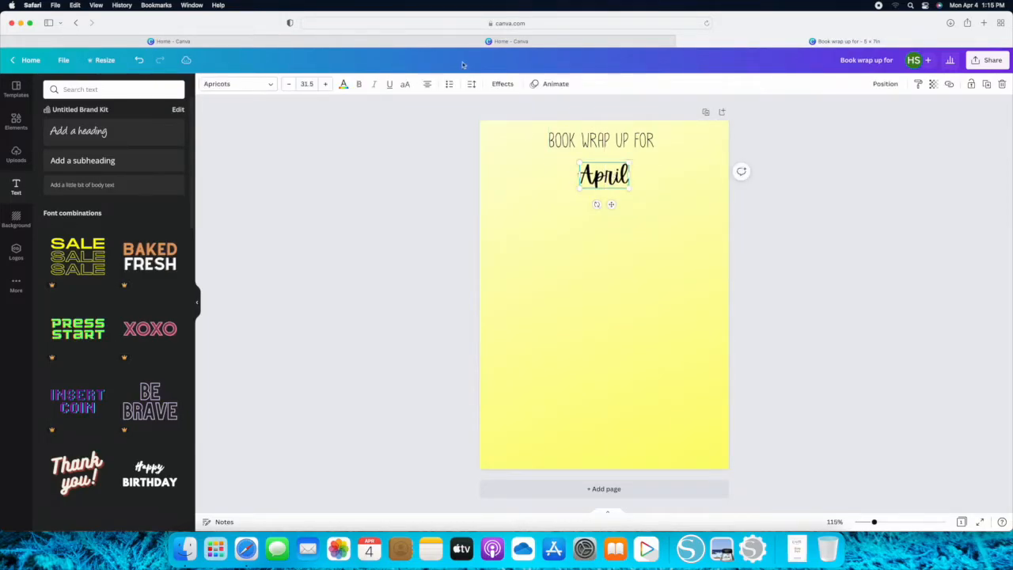
click(324, 84)
click(325, 84)
click(325, 83)
click(324, 84)
click(324, 84)
click(324, 84)
click(325, 84)
click(324, 84)
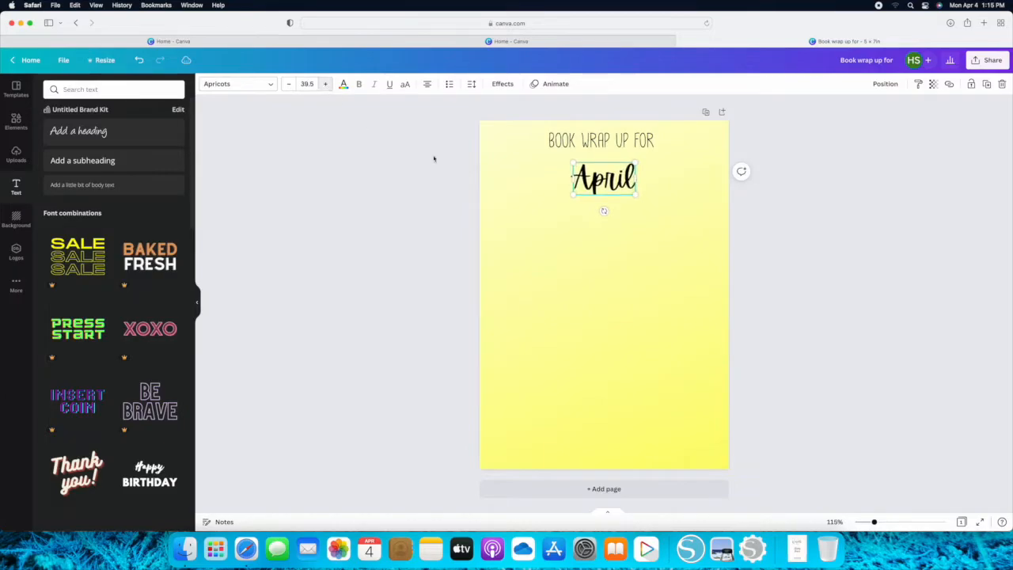
click(397, 233)
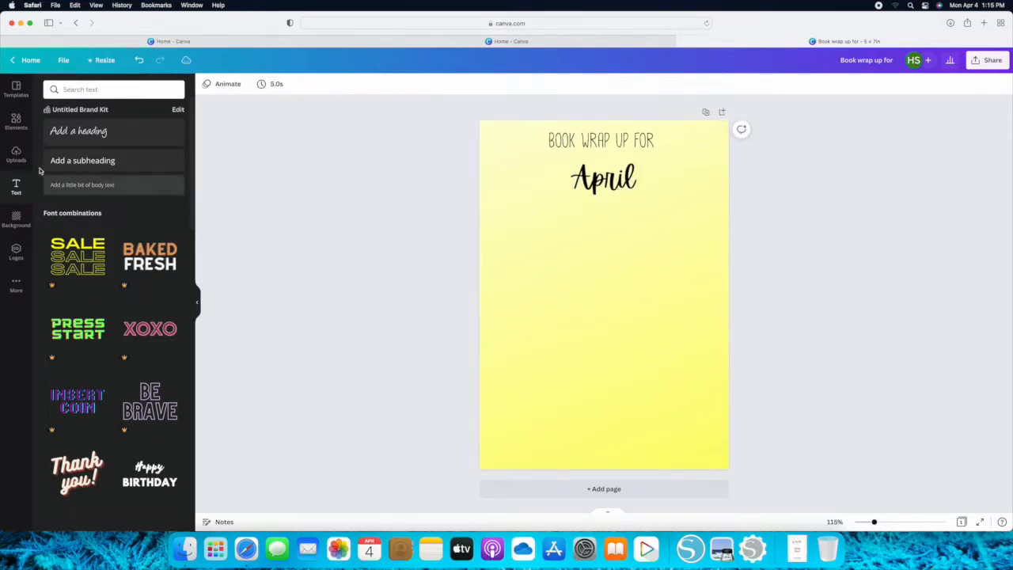
Step: Search the elements library for "brush stroke"
click(24, 126)
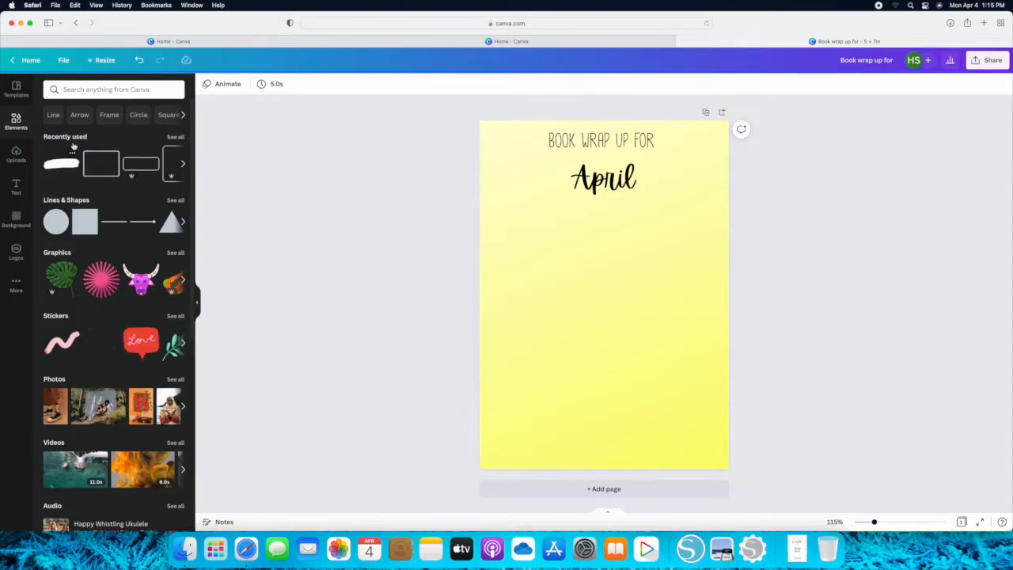
click(103, 90)
text(br)
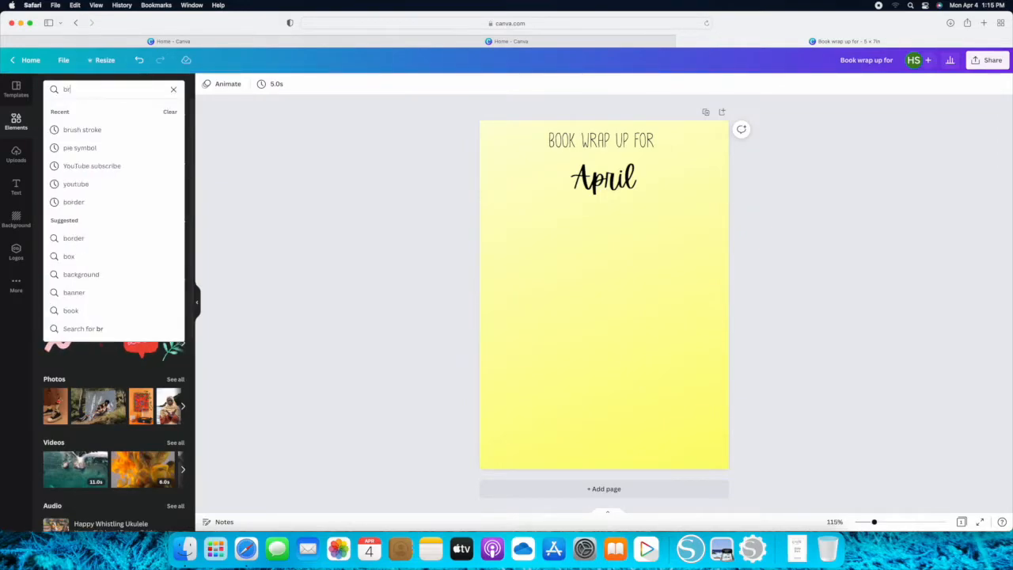
text(ush s)
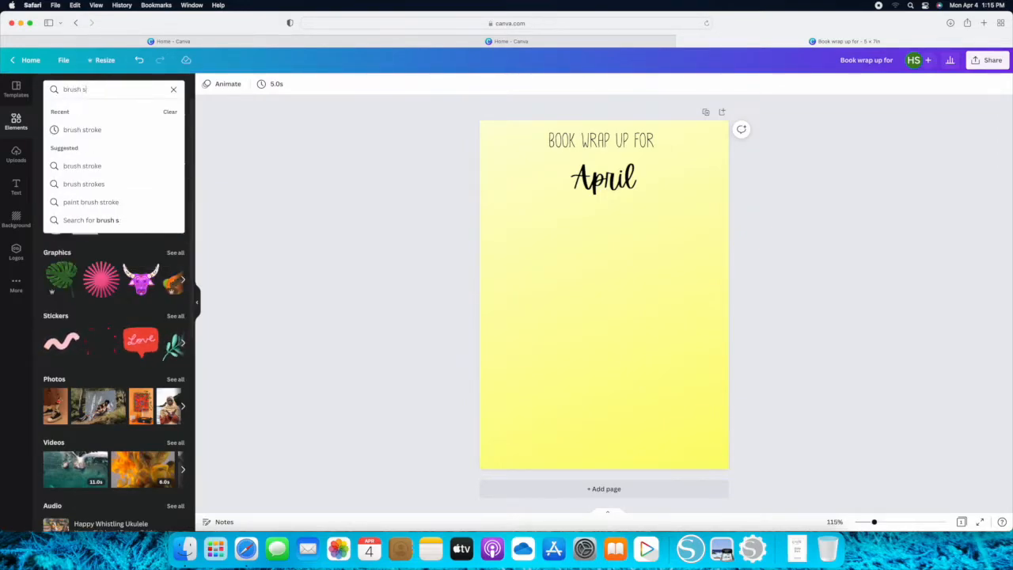
text(troke)
key(Return)
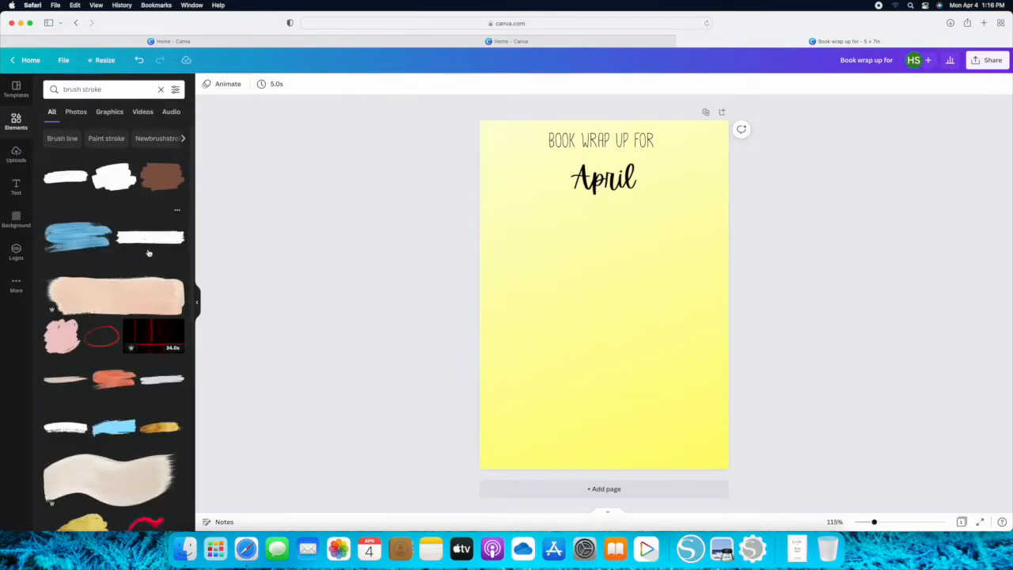
Step: Add the pale mint rectangular brush stroke graphic from the search results to the page
scroll(146, 283, down, 2)
scroll(146, 282, down, 4)
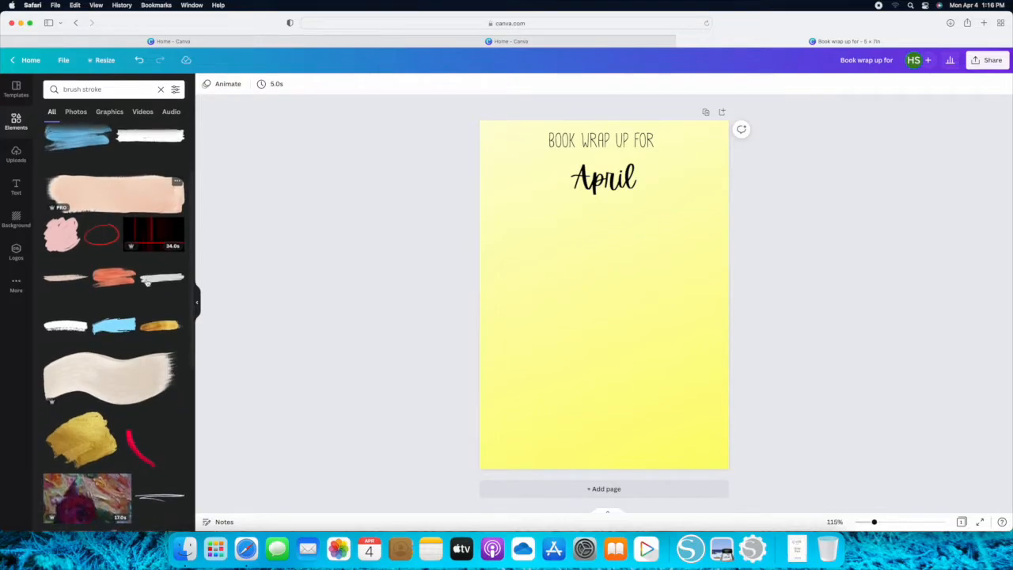
scroll(146, 283, down, 4)
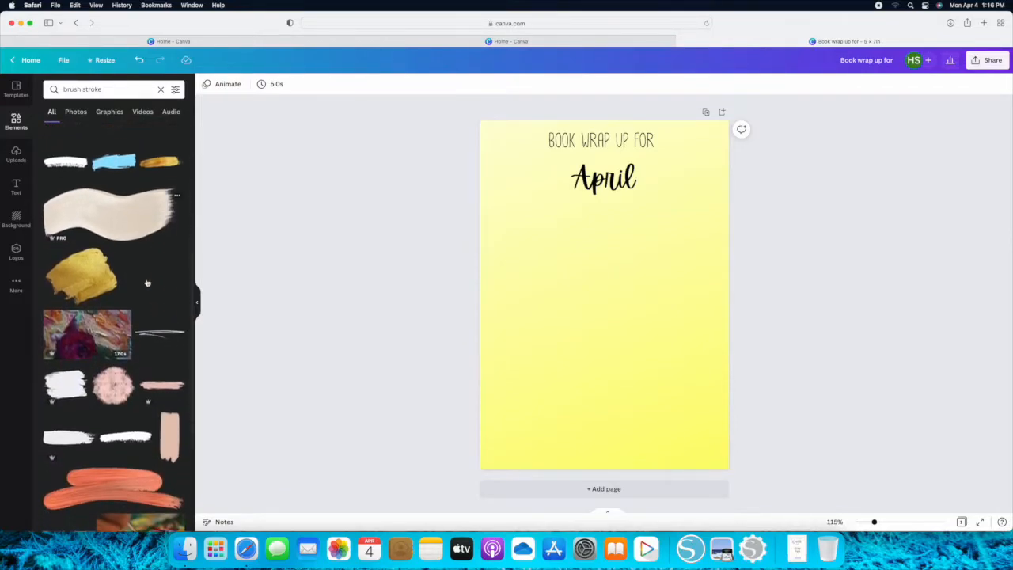
scroll(146, 283, down, 3)
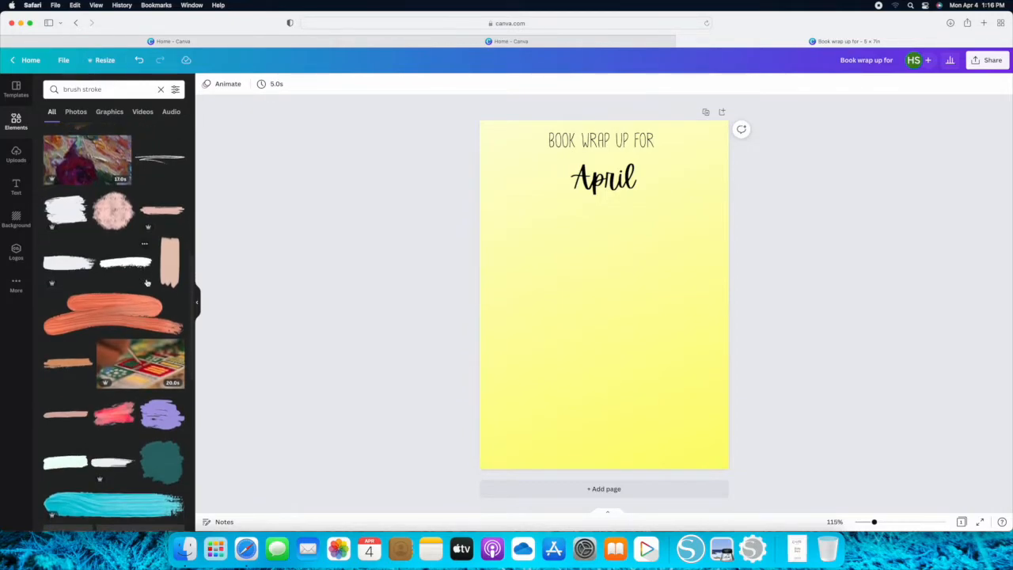
scroll(147, 282, down, 1)
scroll(146, 283, down, 1)
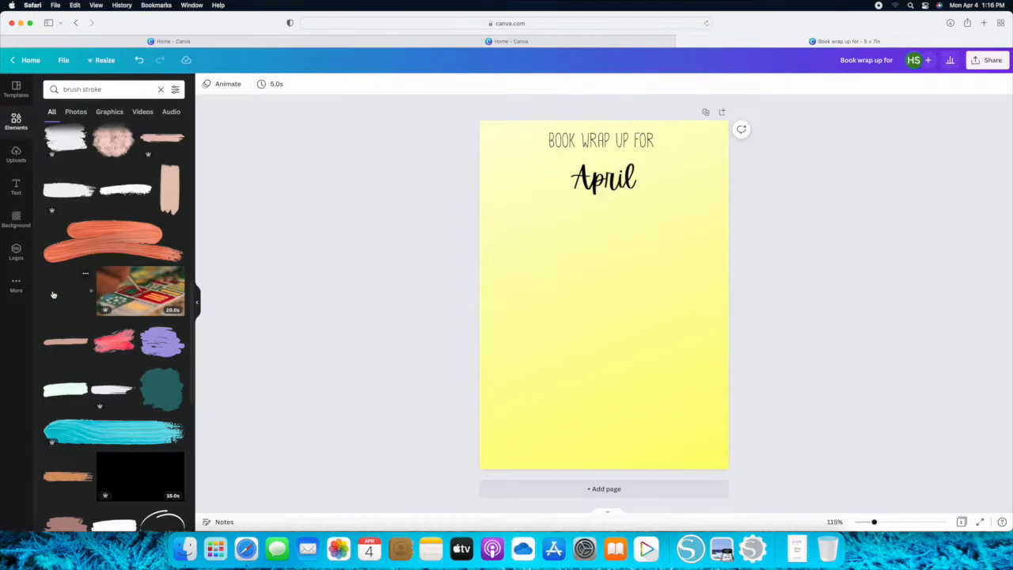
scroll(56, 320, down, 2)
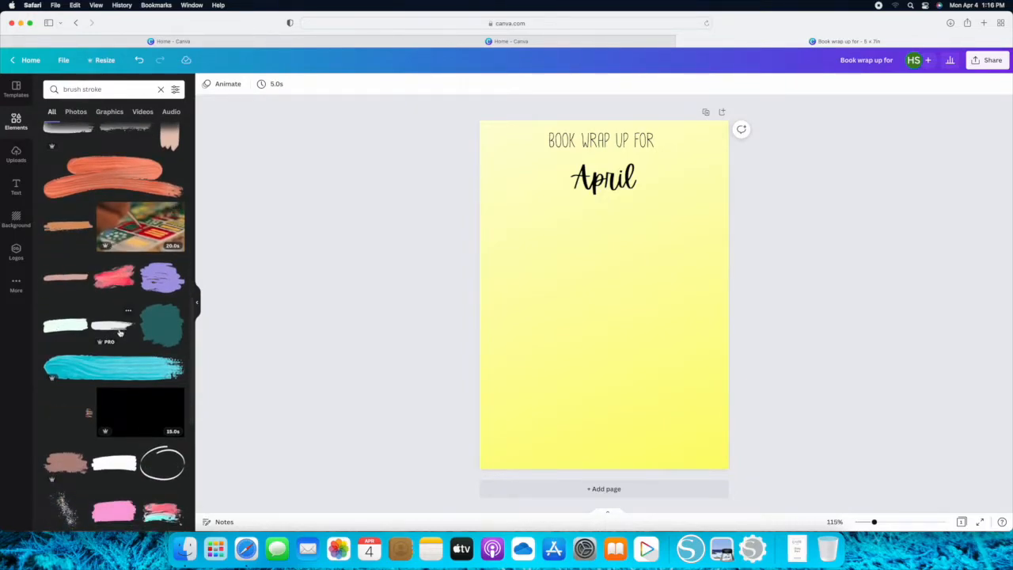
click(65, 326)
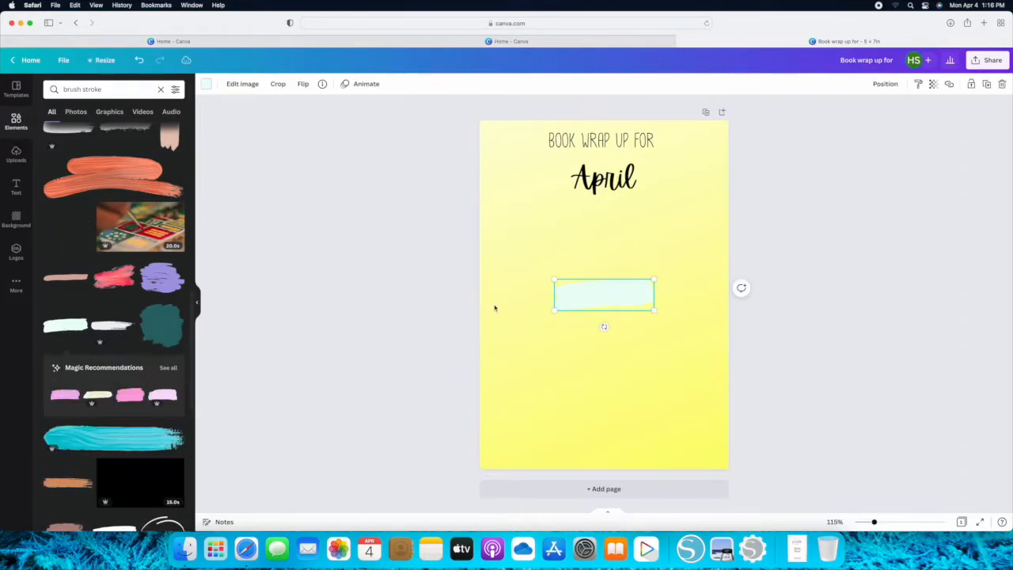
Step: Position the mint brush stroke behind the "April" heading and resize it to extend slightly past the word
drag(591, 300, 592, 180)
drag(655, 195, 646, 183)
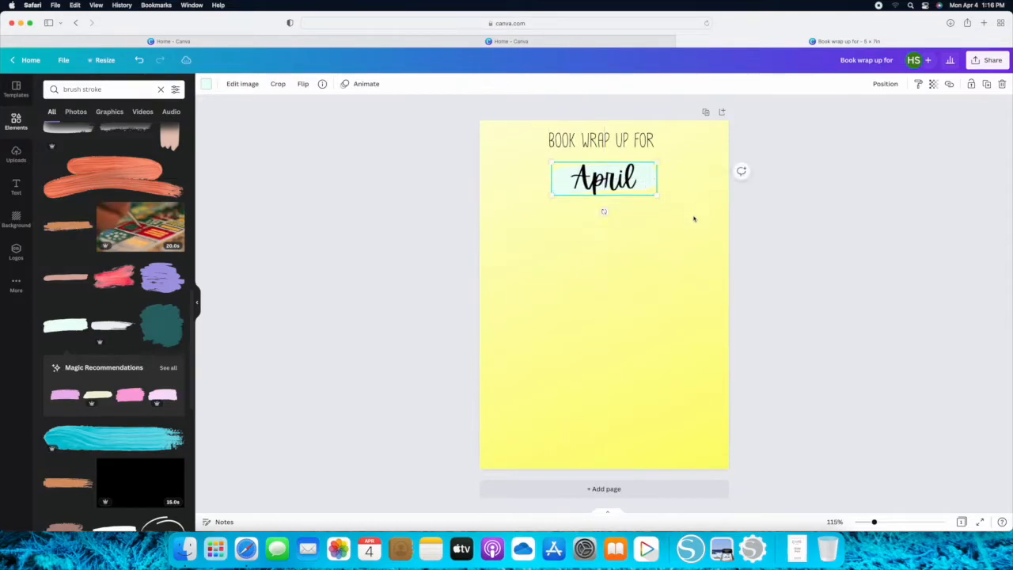
click(689, 233)
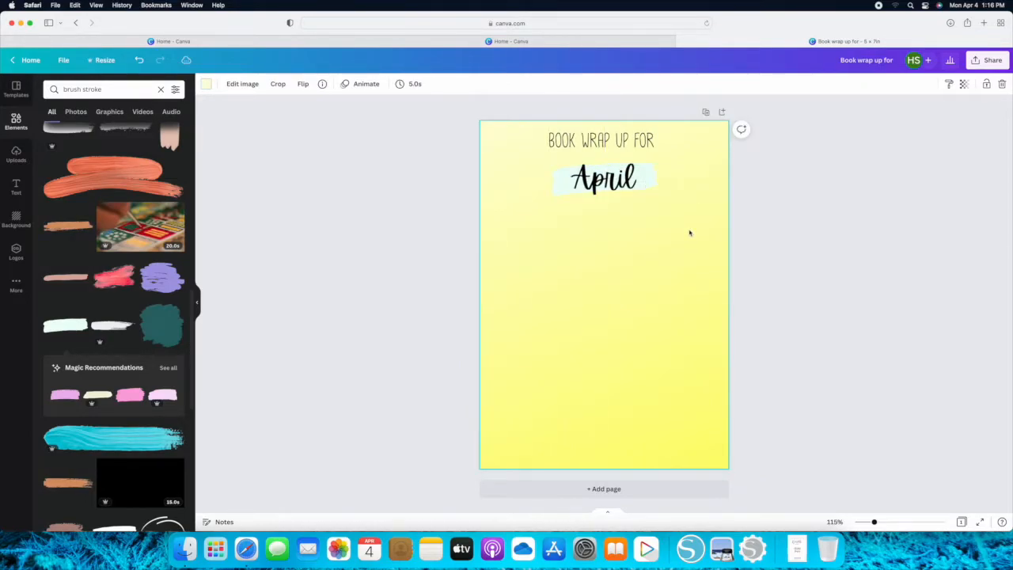
Step: Recolour the brush stroke behind "April" to the default light blue after trying turquoise
click(653, 183)
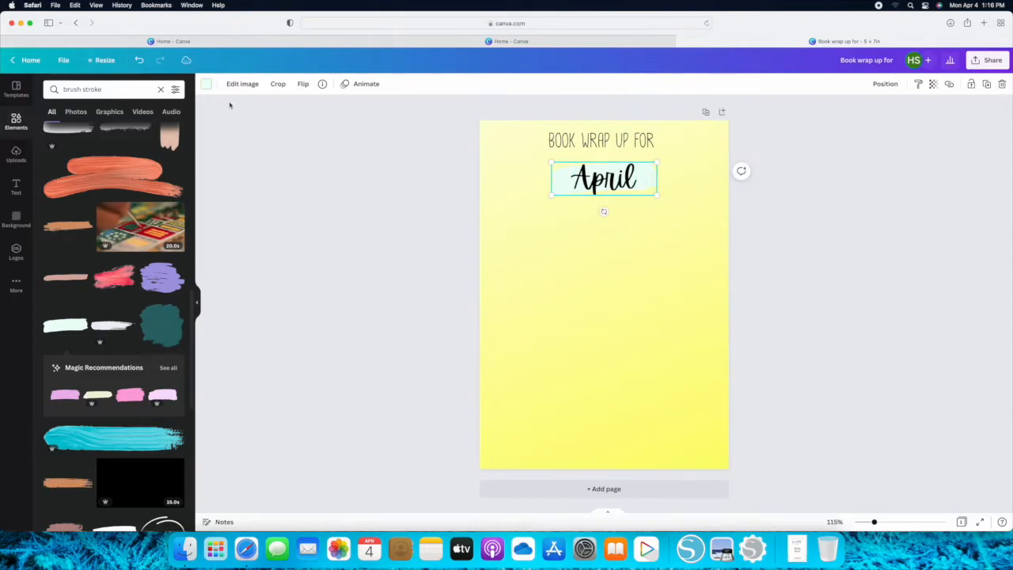
click(206, 85)
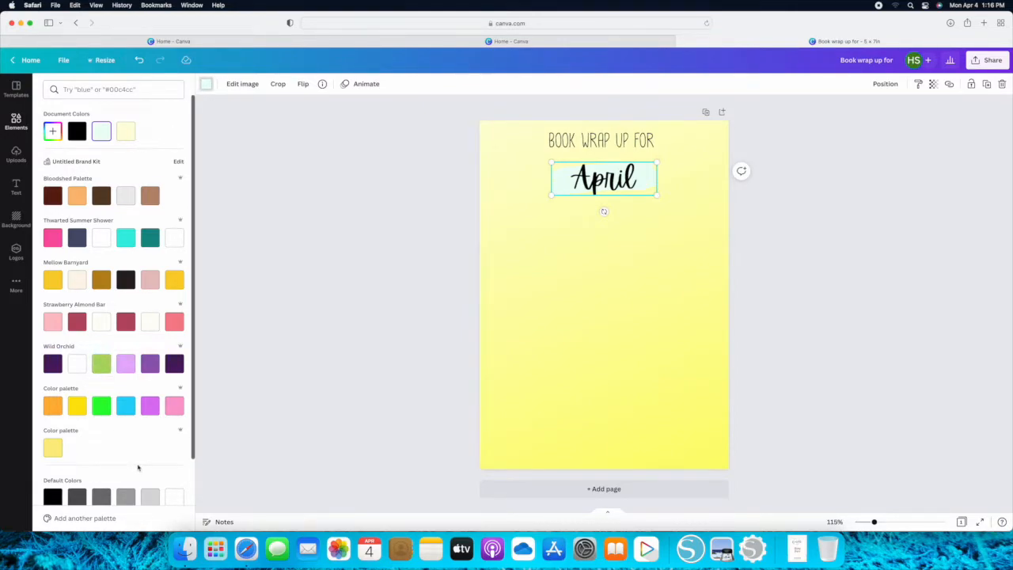
scroll(137, 468, down, 3)
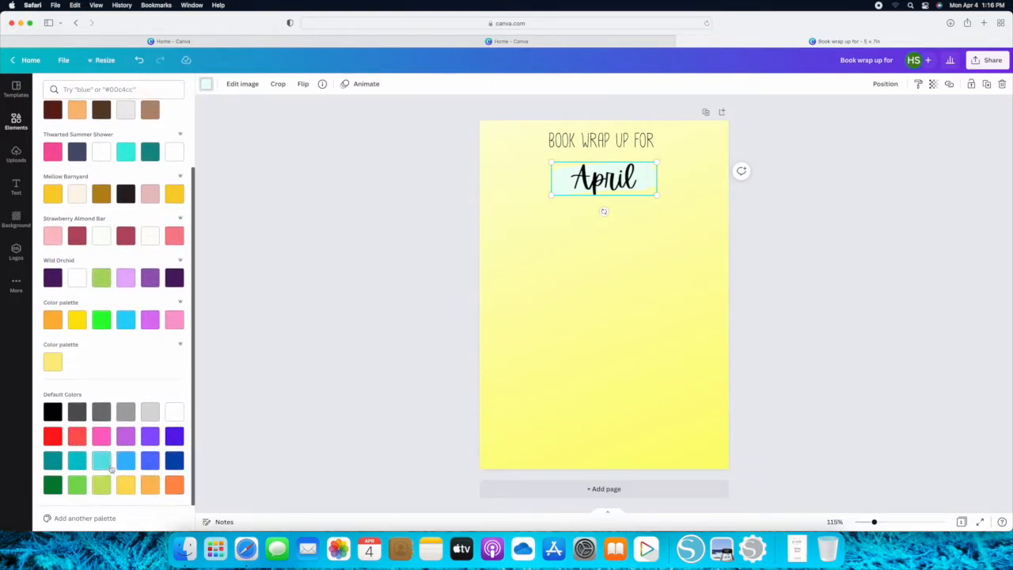
click(103, 462)
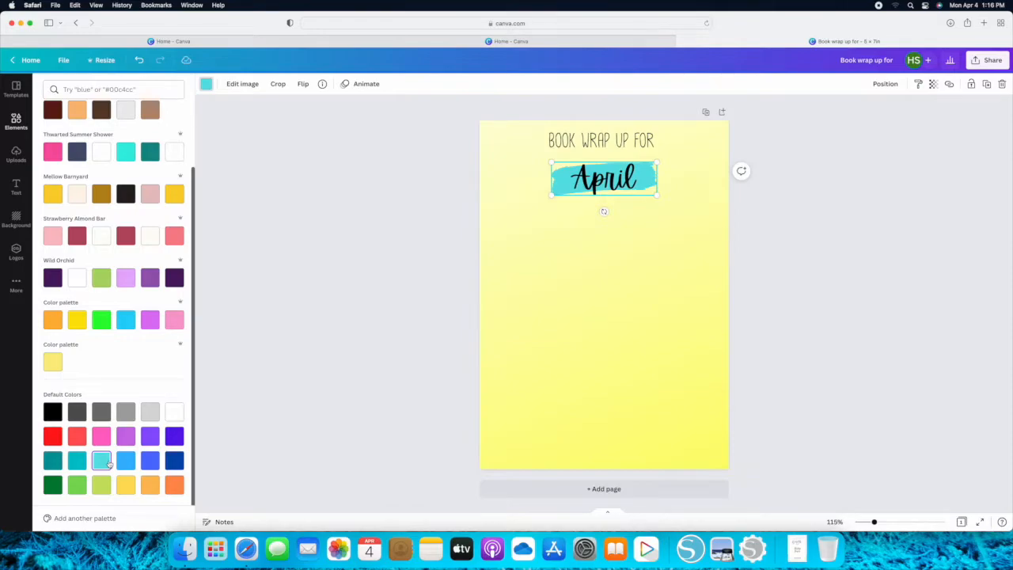
click(123, 462)
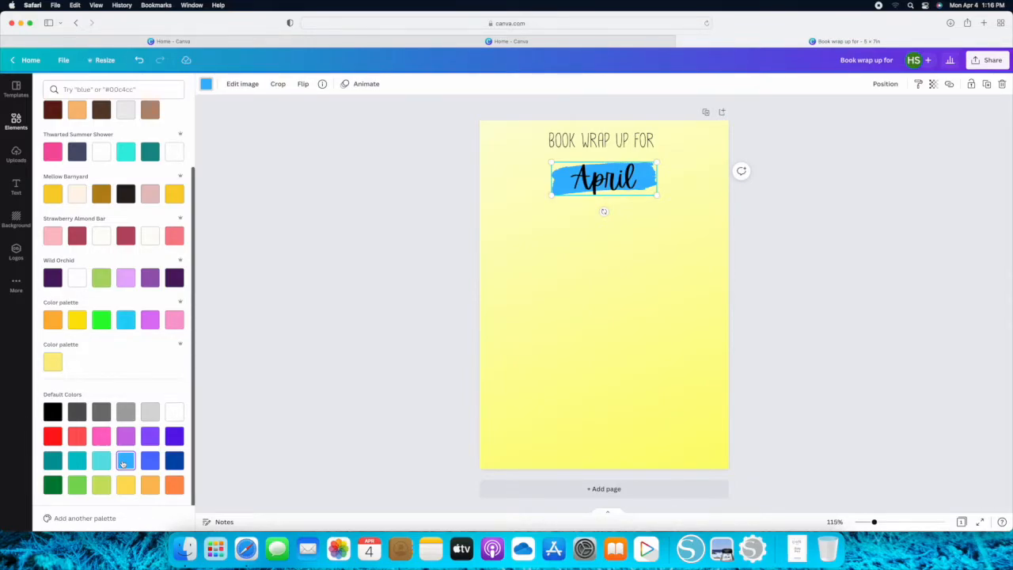
click(329, 386)
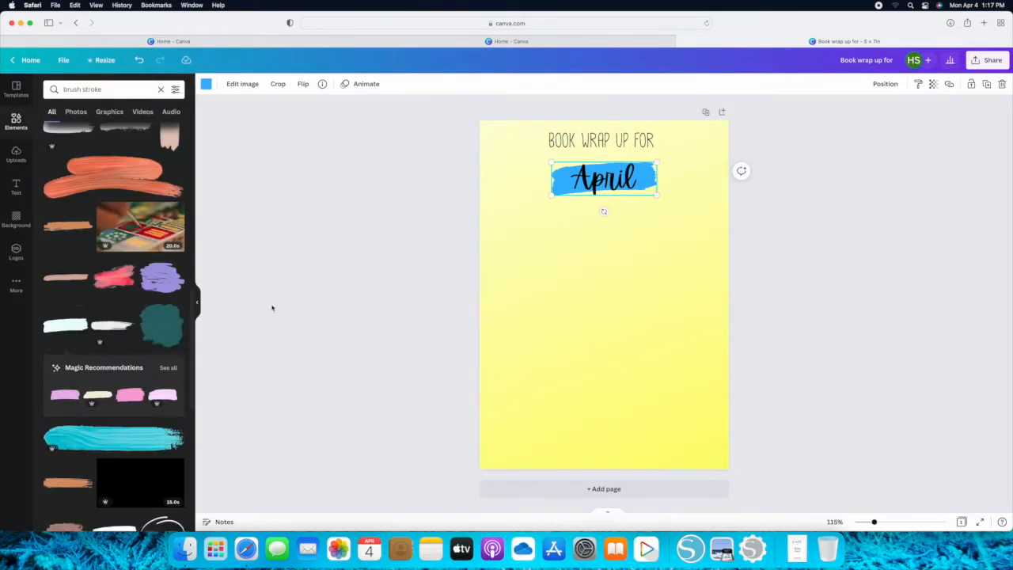
click(575, 303)
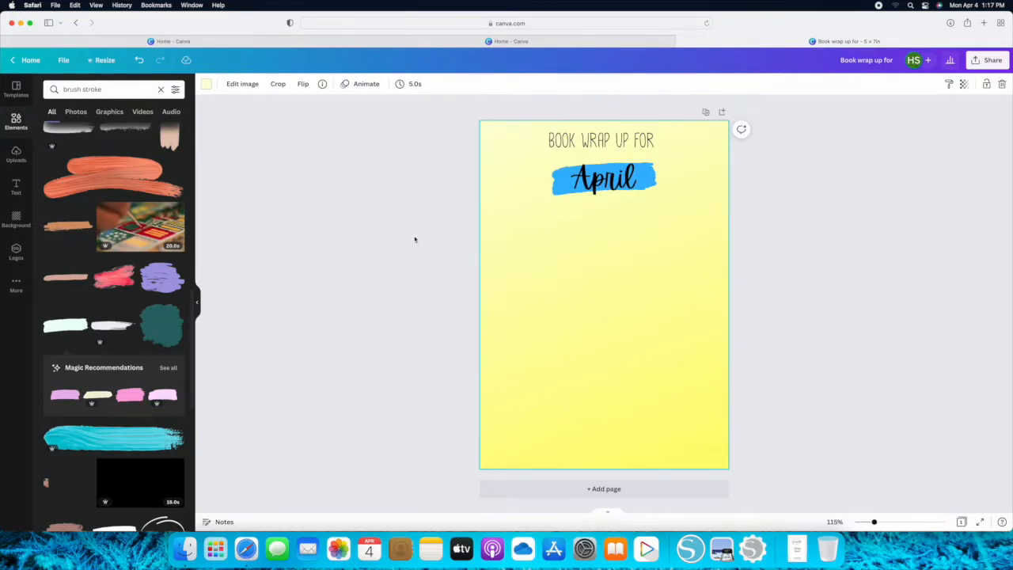
Step: Browse the full frames collection in the elements library for a torn-edge frame shape
click(23, 129)
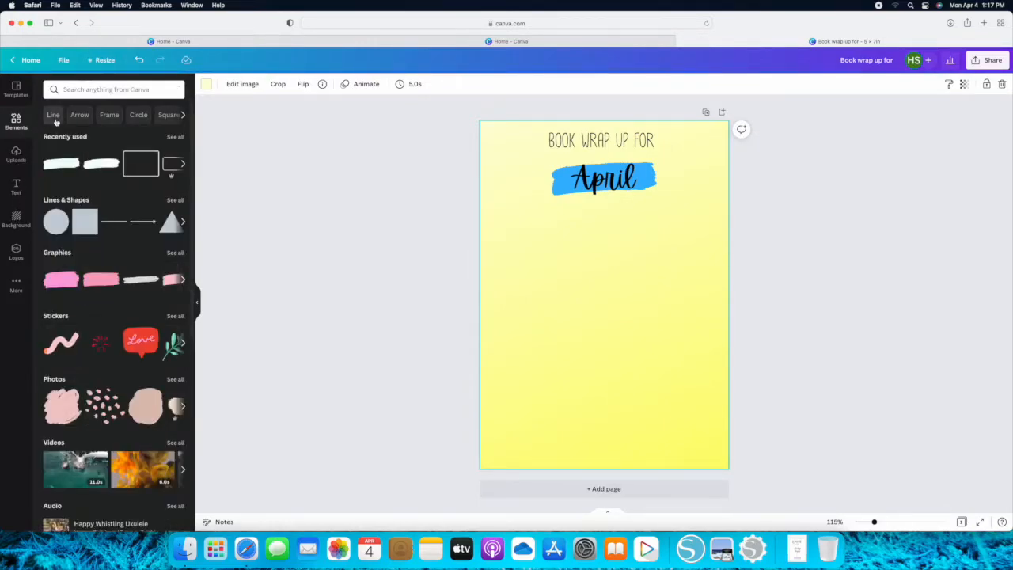
scroll(103, 168, down, 10)
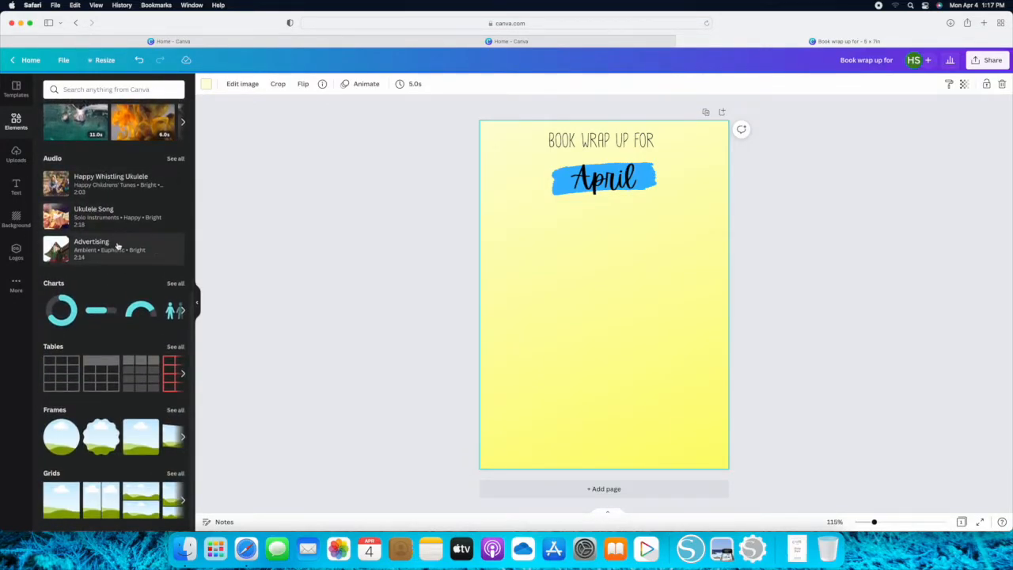
click(177, 411)
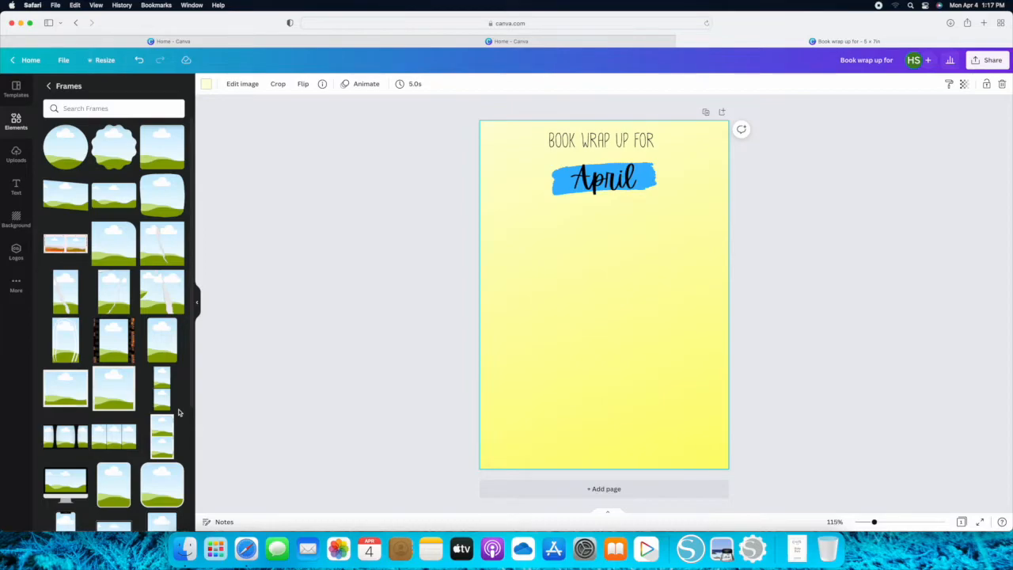
scroll(178, 412, down, 8)
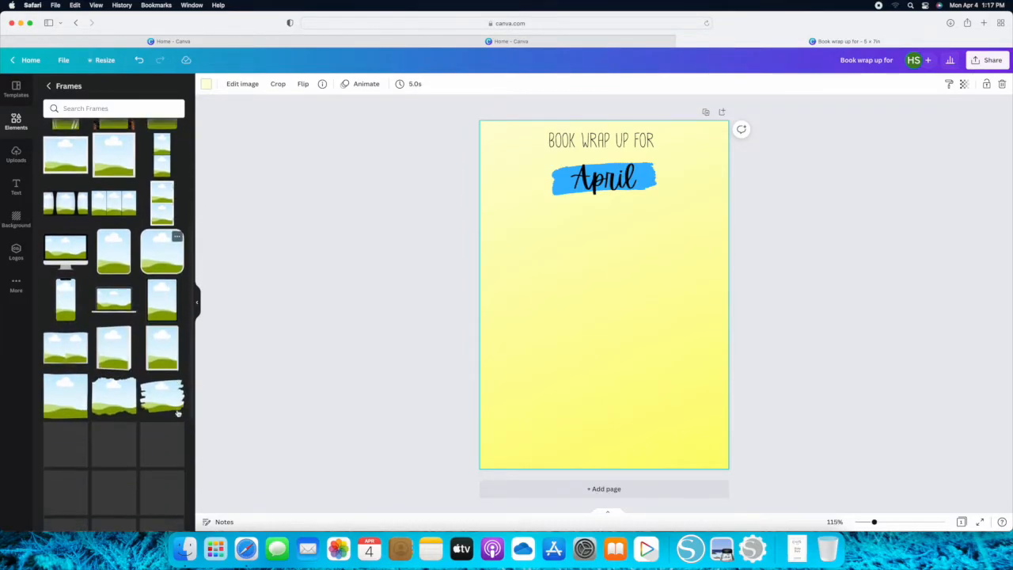
scroll(178, 412, down, 1)
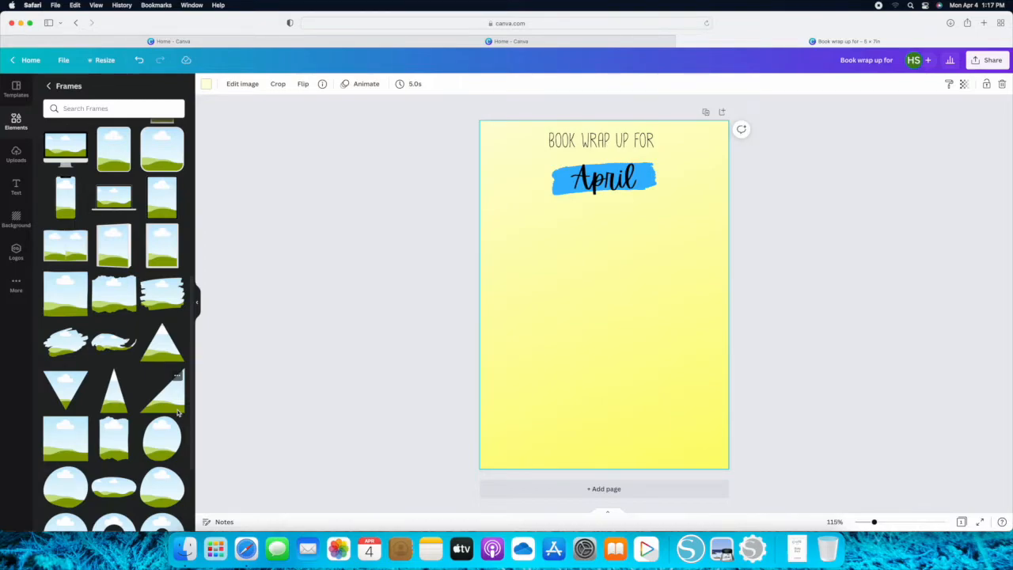
scroll(178, 412, down, 5)
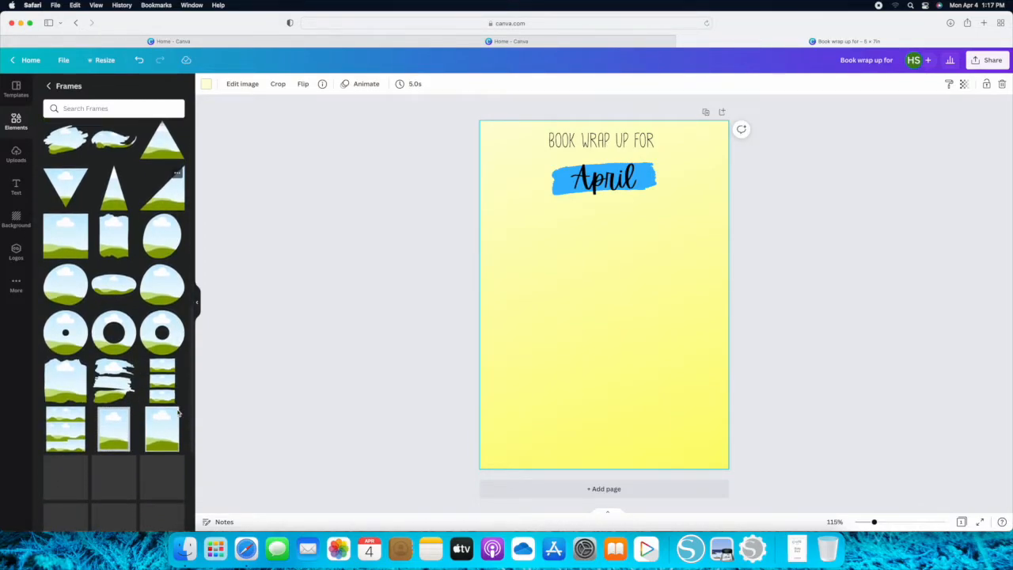
scroll(178, 412, down, 3)
scroll(178, 412, down, 7)
scroll(178, 412, up, 6)
scroll(178, 415, up, 3)
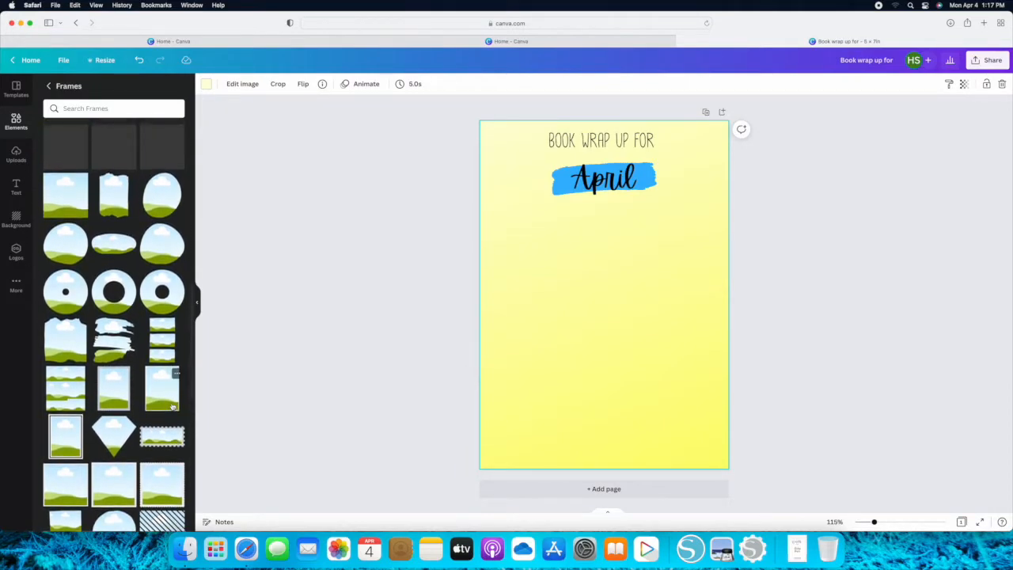
drag(62, 348, 510, 249)
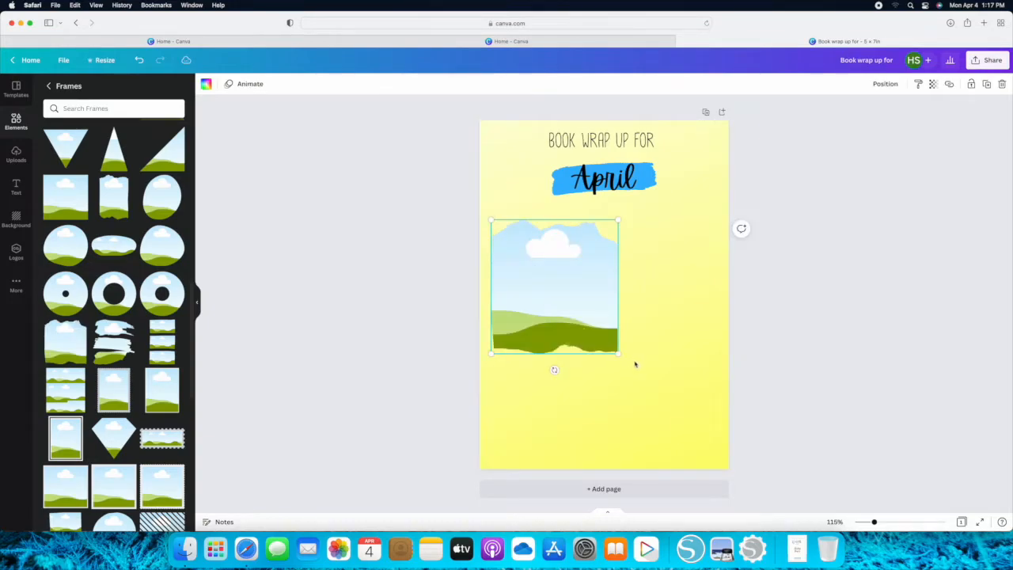
drag(618, 354, 557, 324)
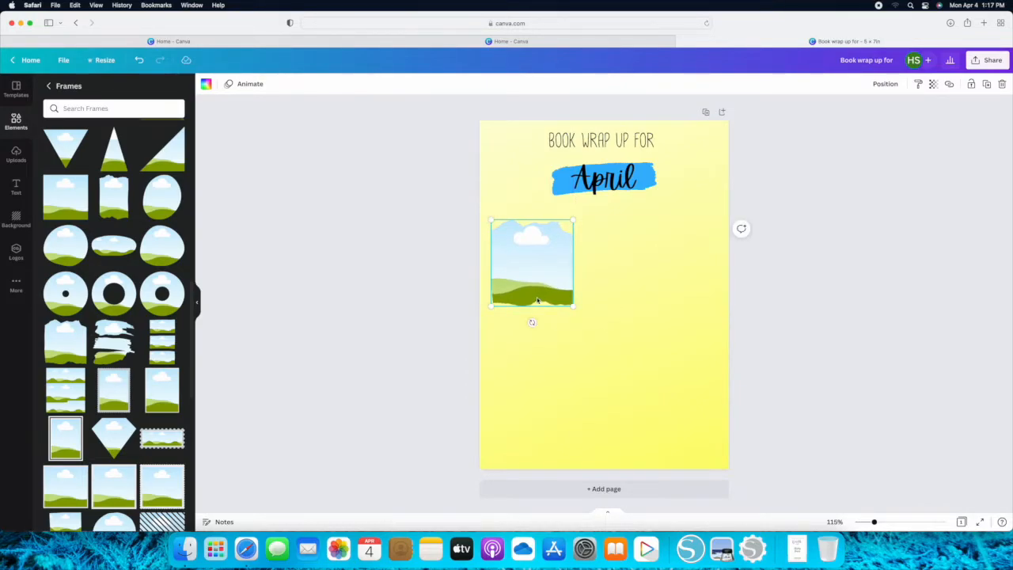
click(537, 314)
click(544, 296)
key(Delete)
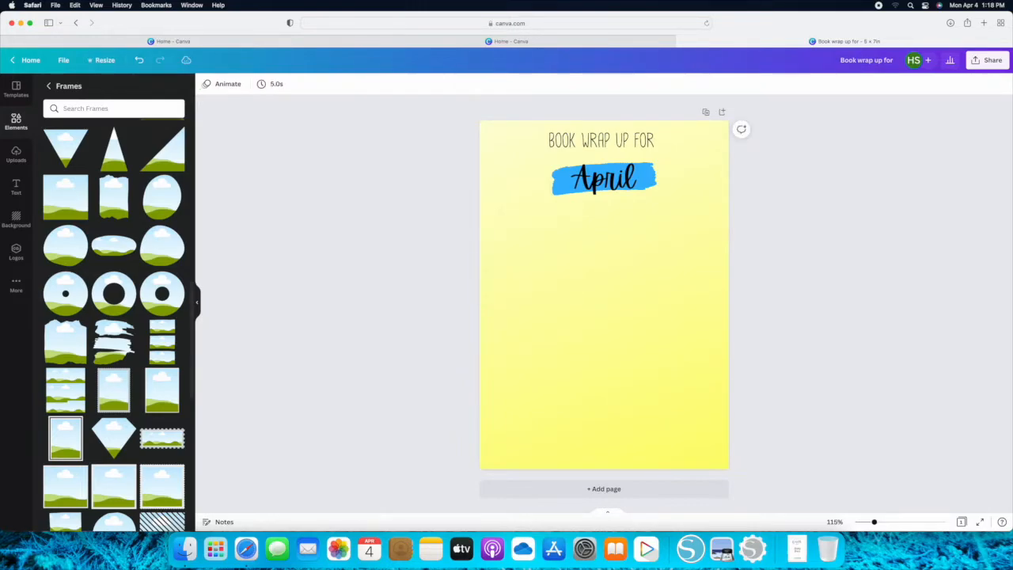
Step: Add the tall torn-edge frame to the page, shrink it and place it at the left below the "April" heading
click(125, 209)
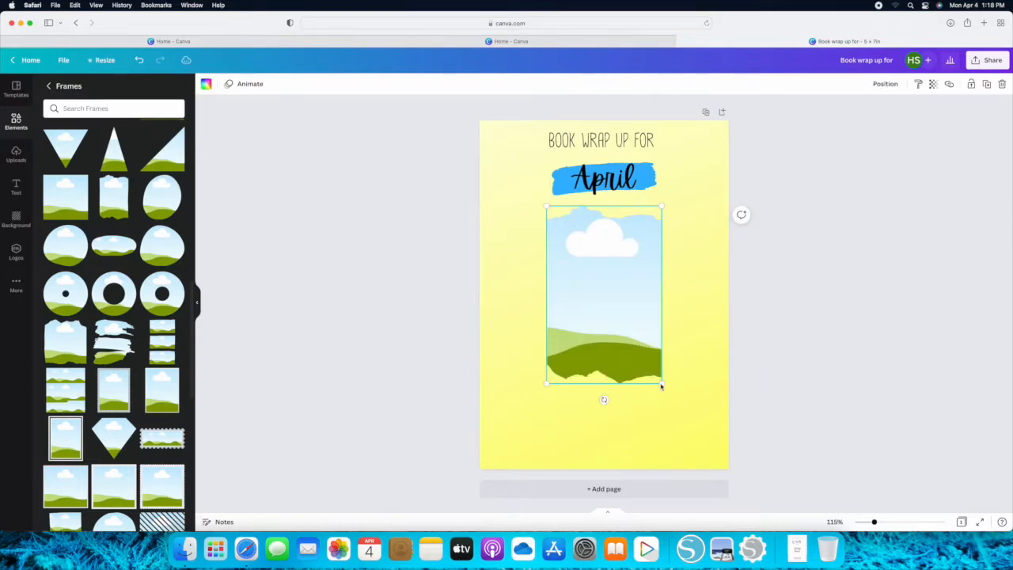
drag(662, 383, 612, 306)
drag(591, 261, 533, 271)
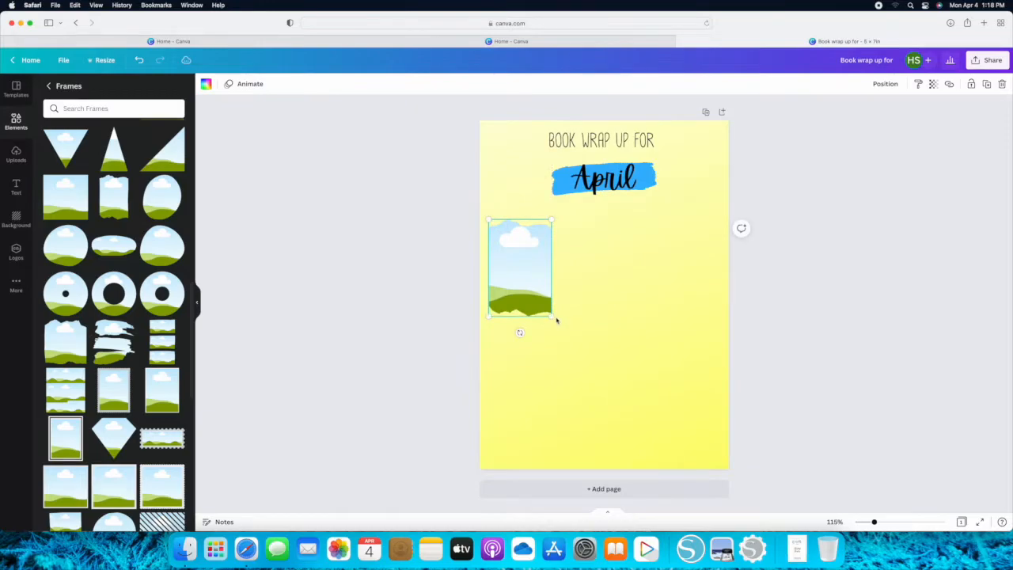
drag(554, 319, 555, 295)
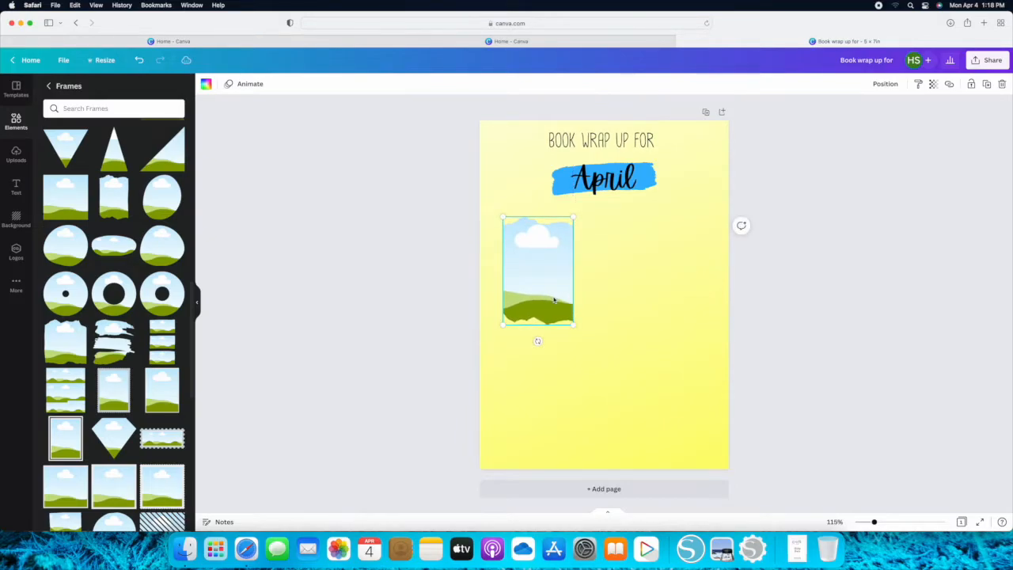
Step: Duplicate the torn-edge frame twice to form an evenly spaced row of three, and centre the row on the page
key(super+d)
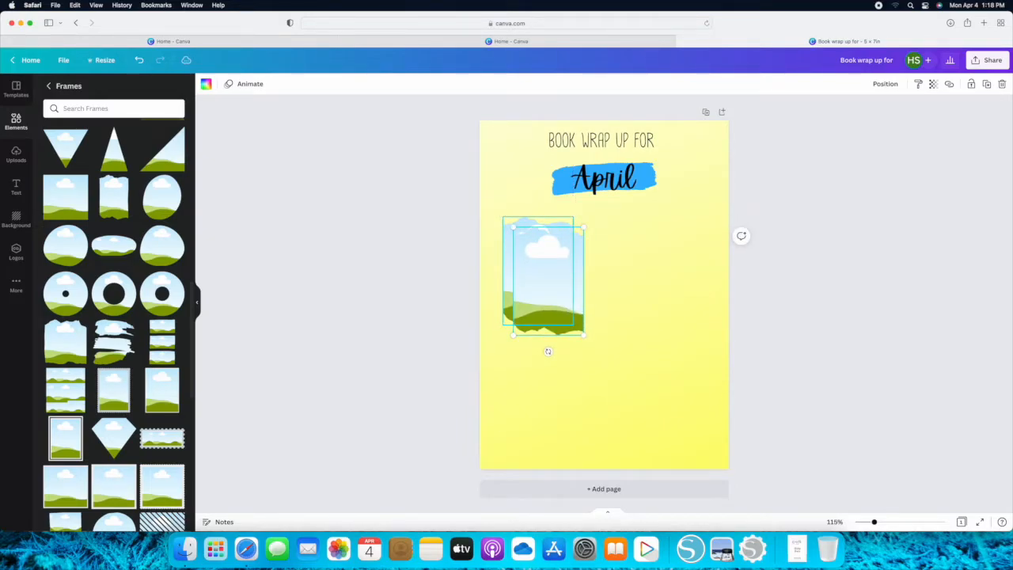
drag(562, 289, 622, 282)
key(super+d)
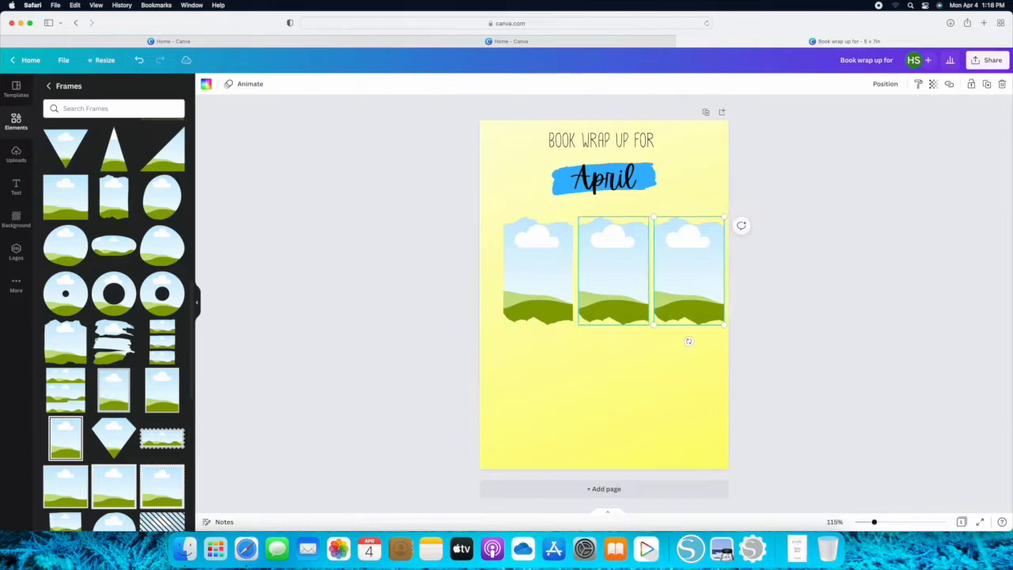
click(646, 400)
drag(701, 346, 528, 316)
drag(634, 277, 626, 274)
click(657, 393)
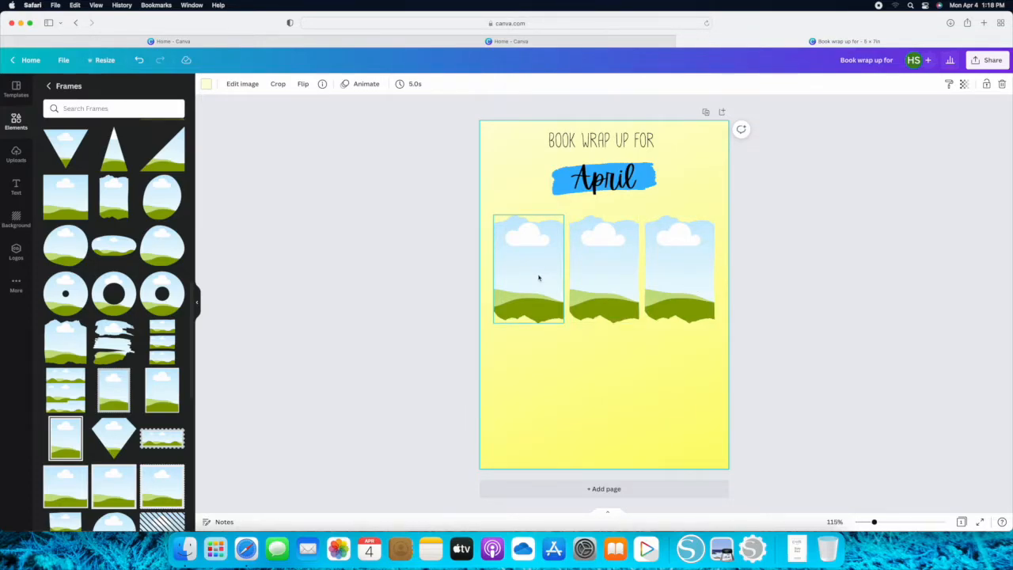
Step: Search the web for "the girl in cabin 13" in a new browser tab
click(984, 23)
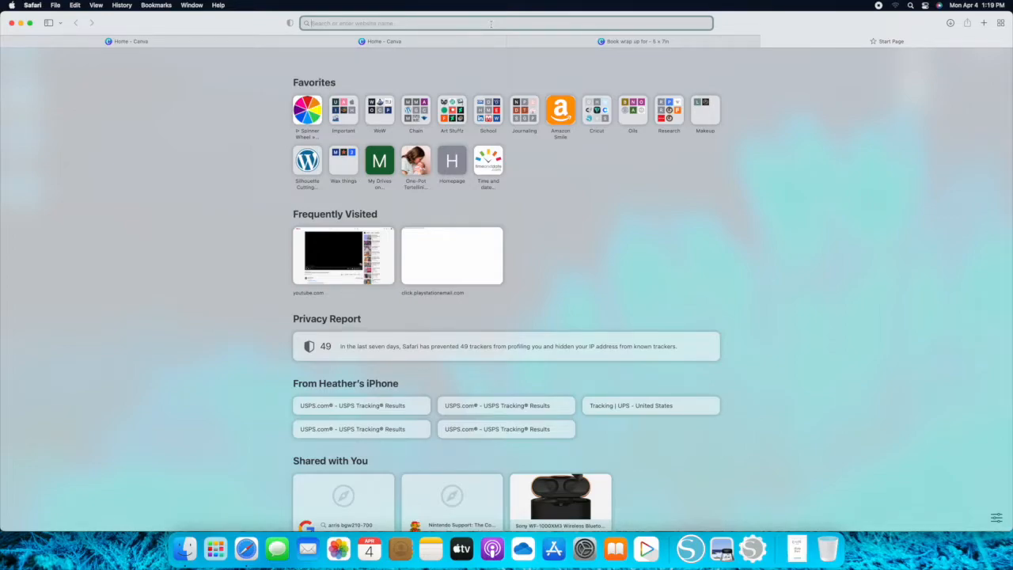
text(The Gir)
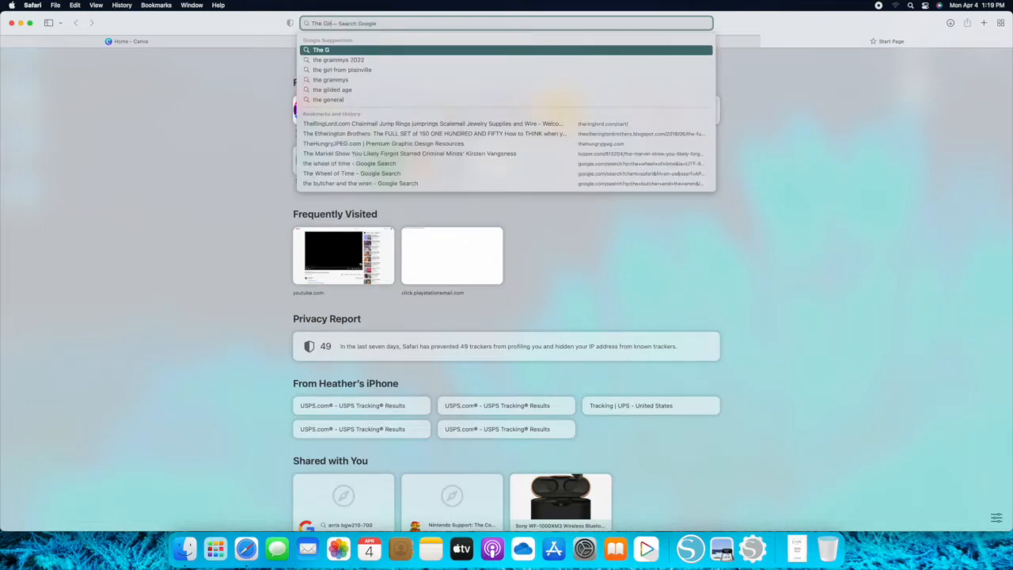
text(l)
text(Cabin 13)
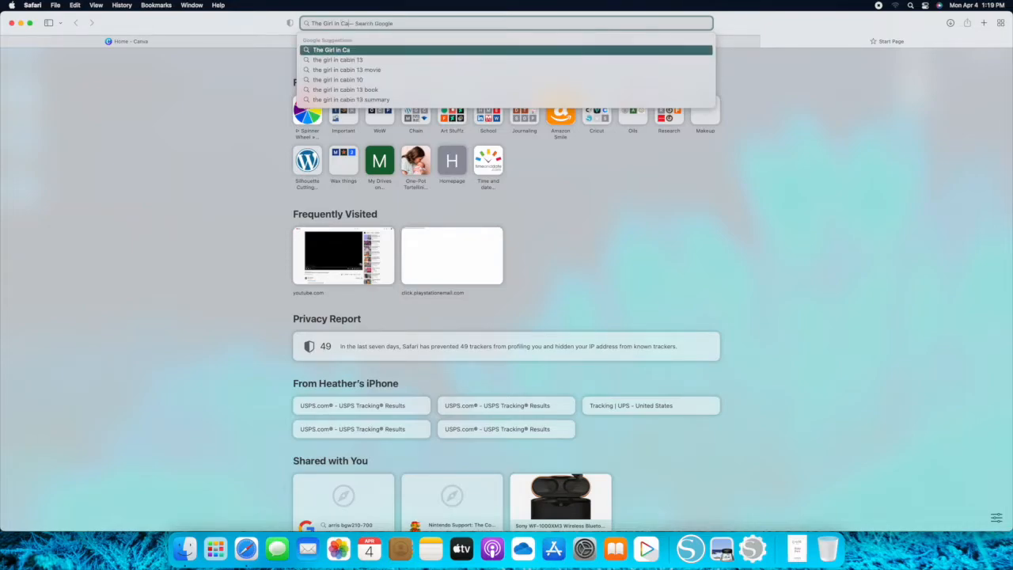
click(344, 61)
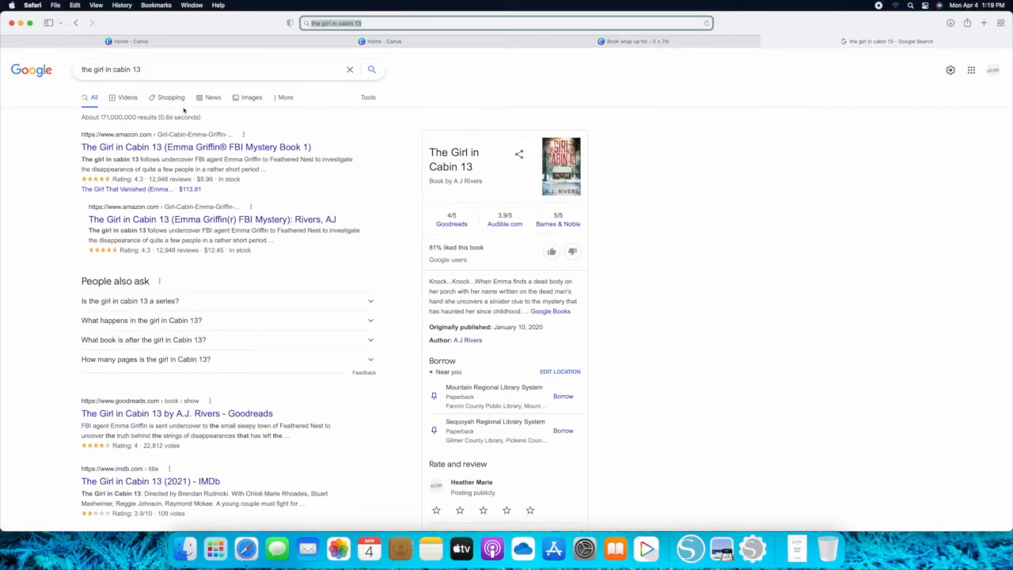
Step: Save the A.J. Rivers book cover from the image results to the Downloads folder
click(251, 97)
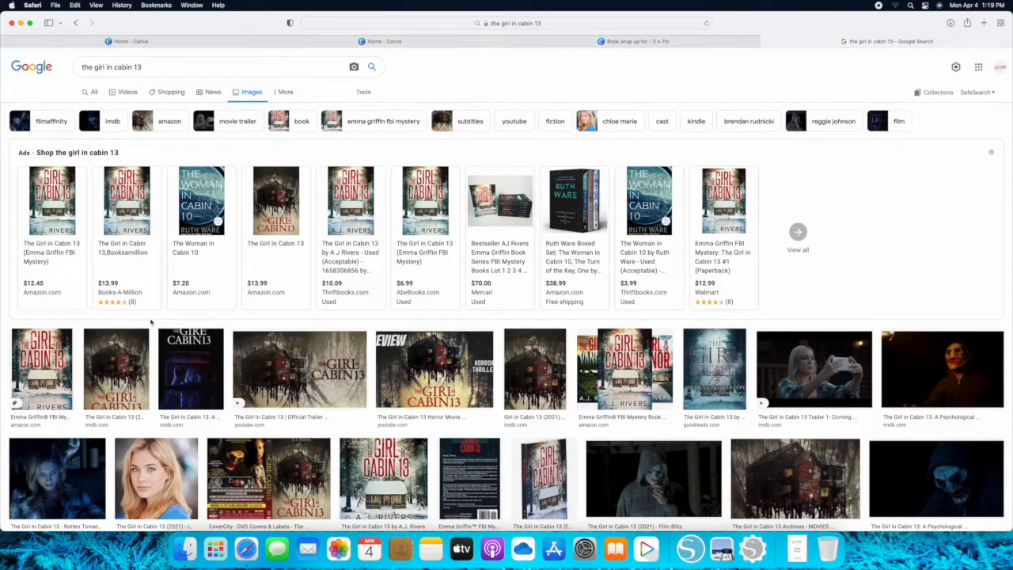
right_click(32, 371)
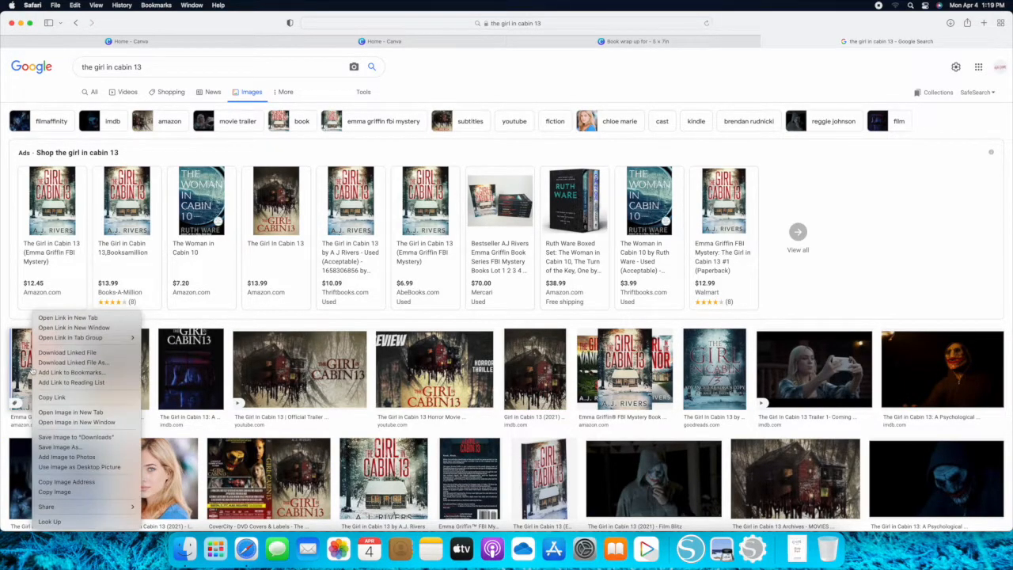
click(78, 439)
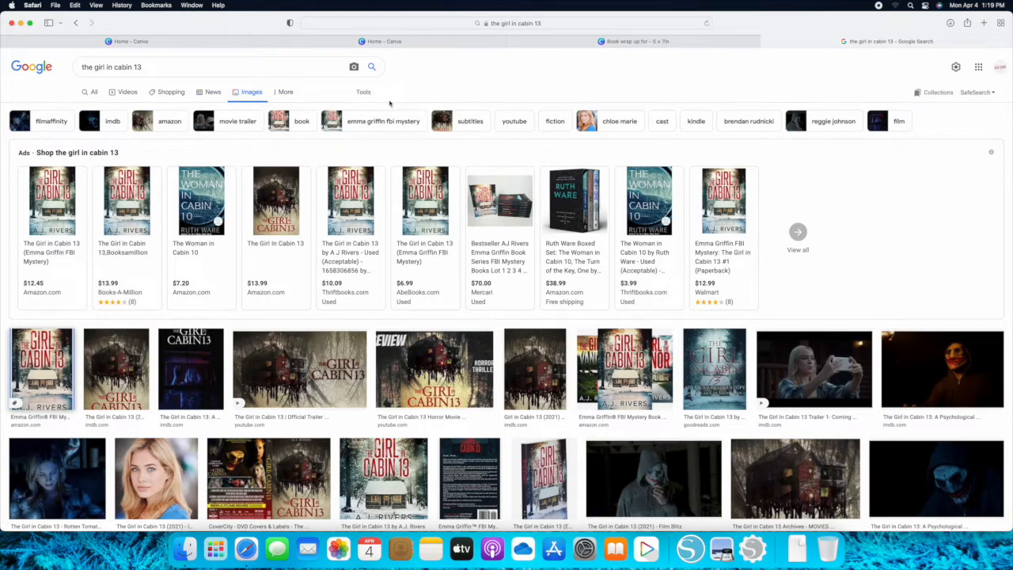
Step: Switch back to the Canva design and delete the two planner photos and three old book covers from the uploads
click(633, 42)
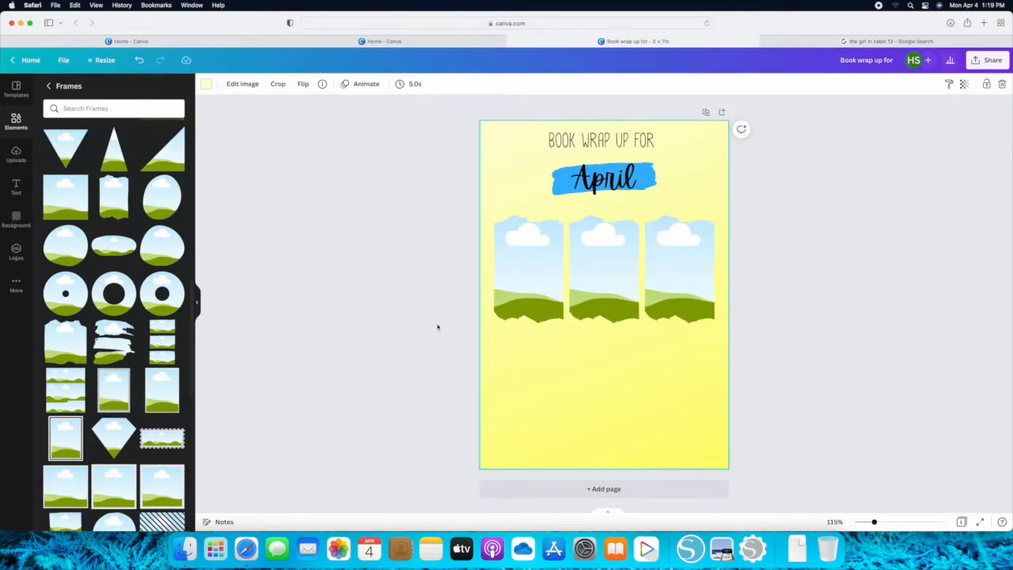
click(17, 155)
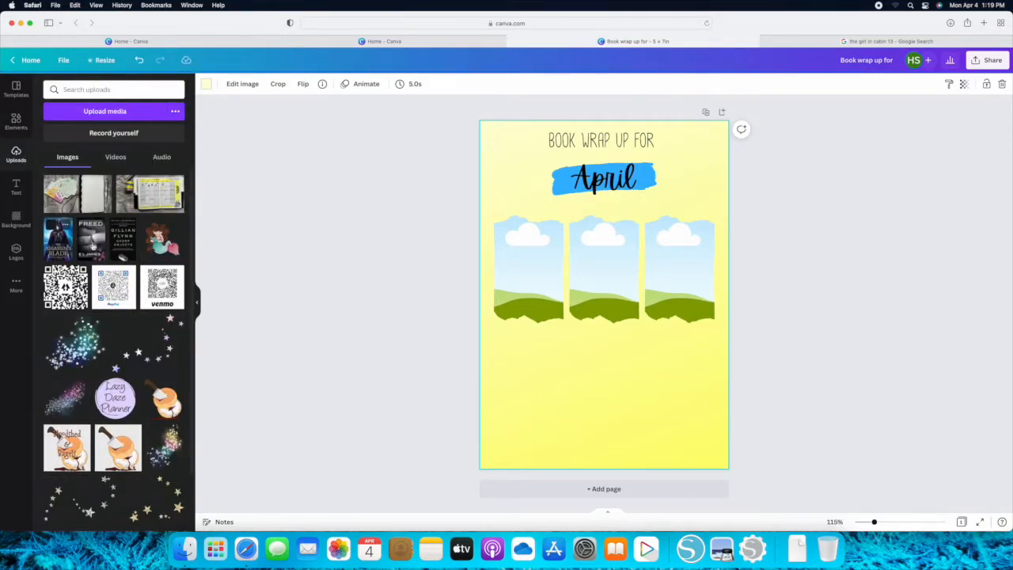
click(117, 225)
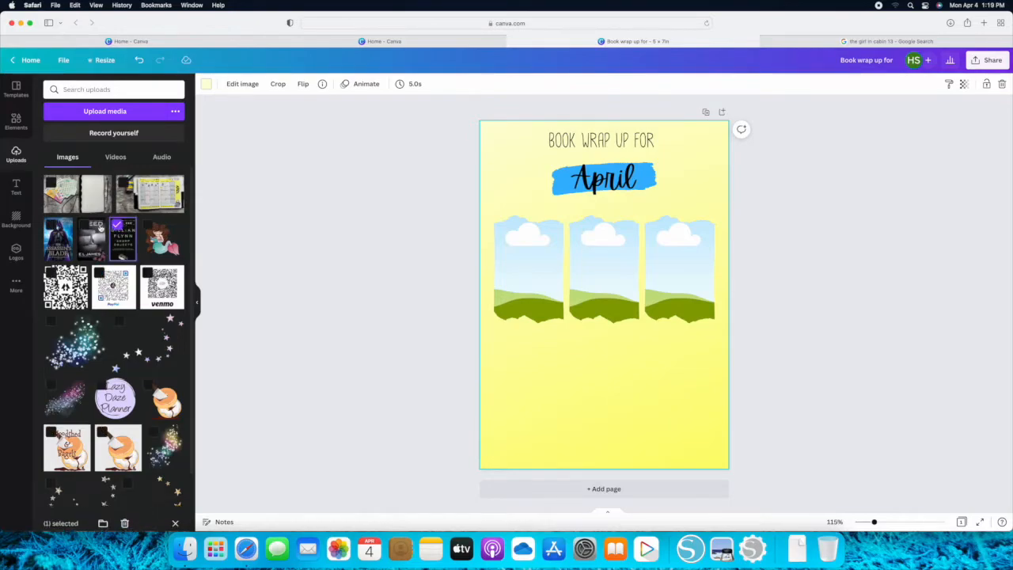
click(84, 224)
click(51, 225)
click(51, 184)
click(124, 184)
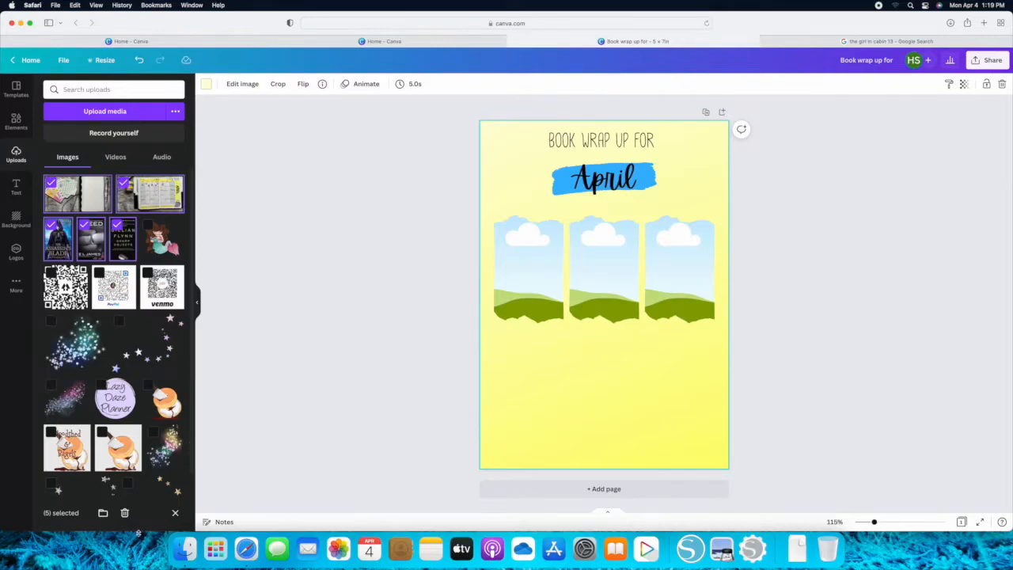
click(125, 513)
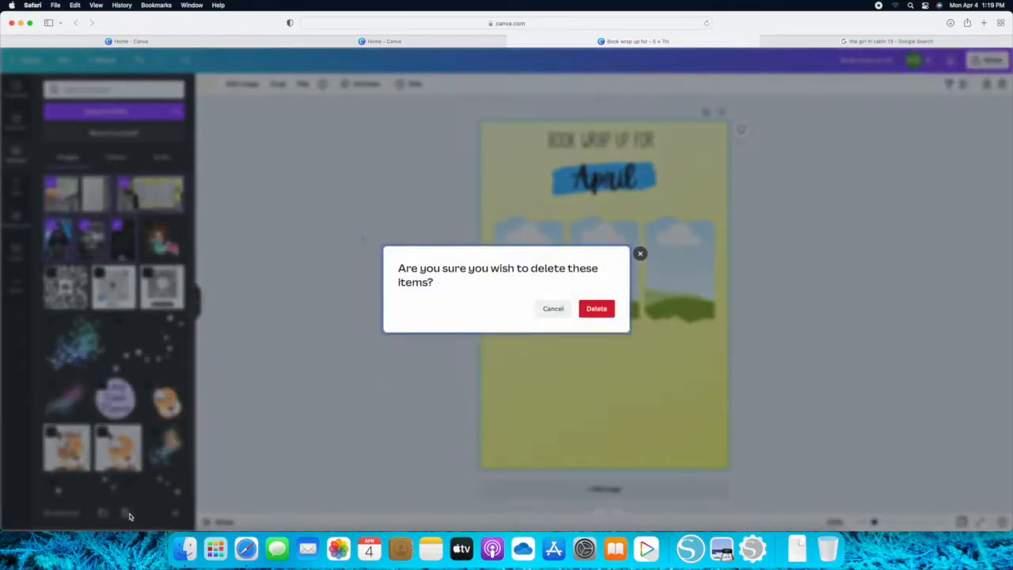
click(599, 310)
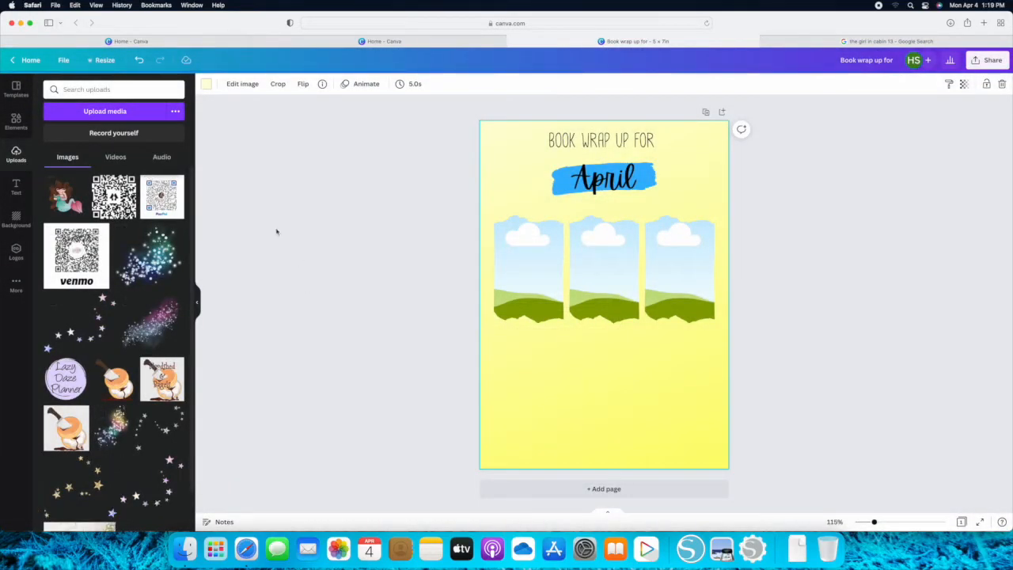
Step: Try to upload the saved book cover from the Downloads folder, previewing the downloaded file to identify it
click(123, 118)
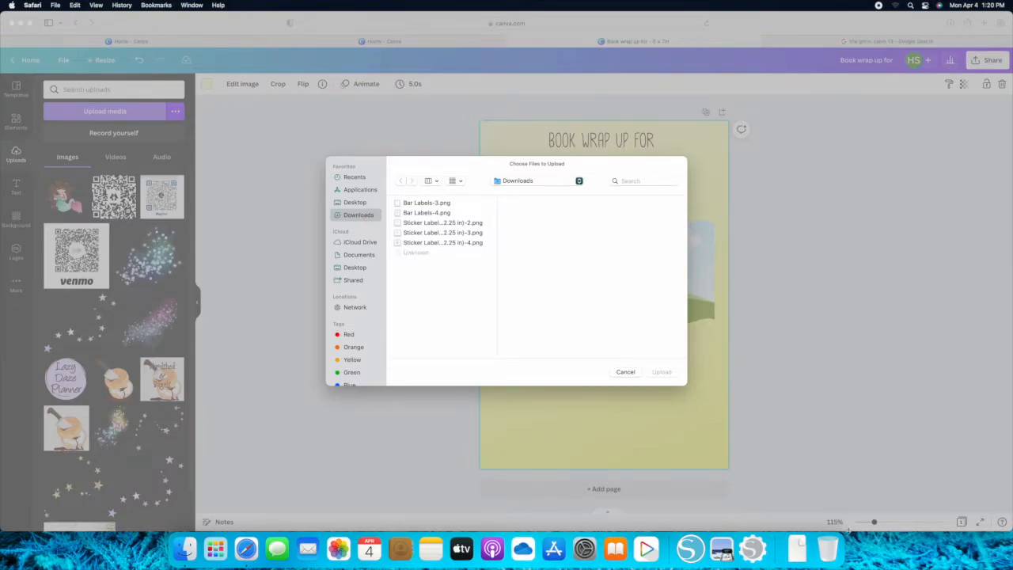
click(797, 558)
click(795, 513)
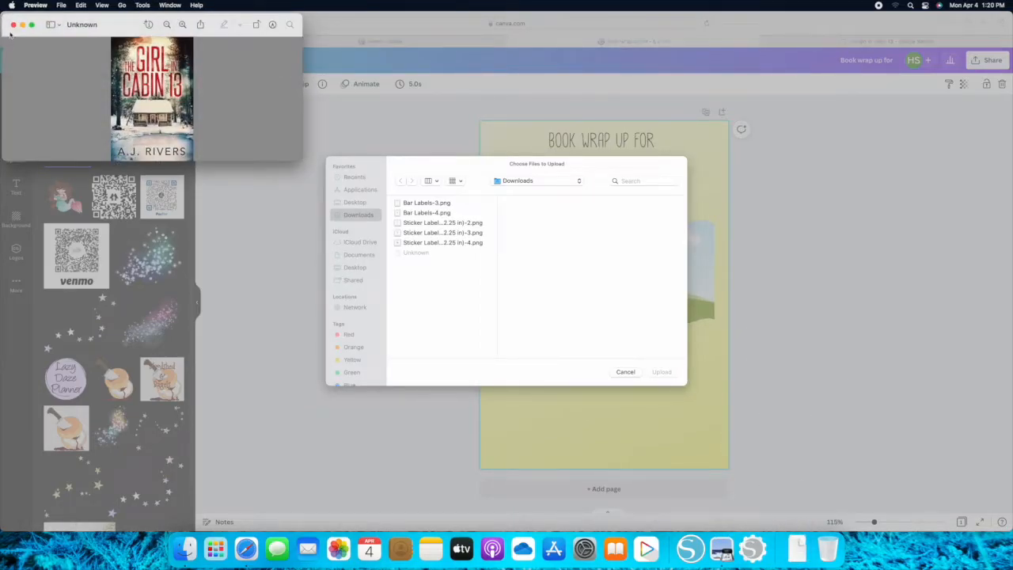
click(13, 26)
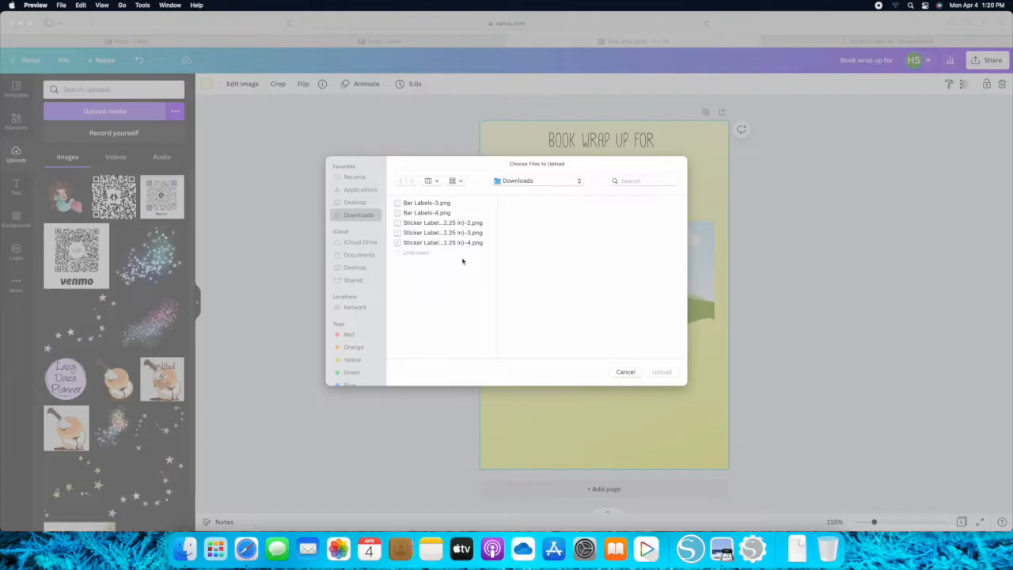
click(634, 374)
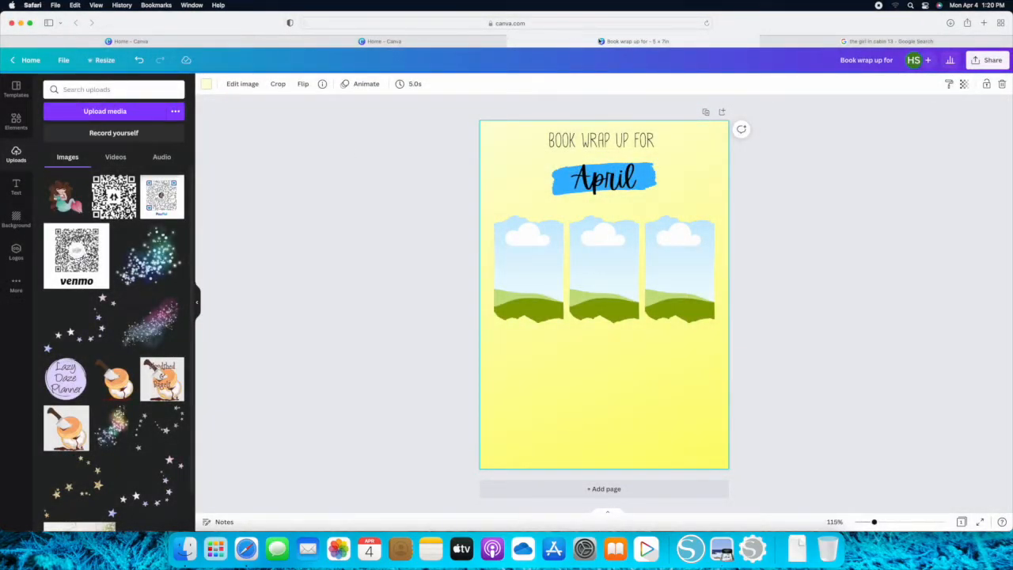
Step: Switch back to the "the girl in cabin 13" image results and look for another version of the book cover
click(816, 40)
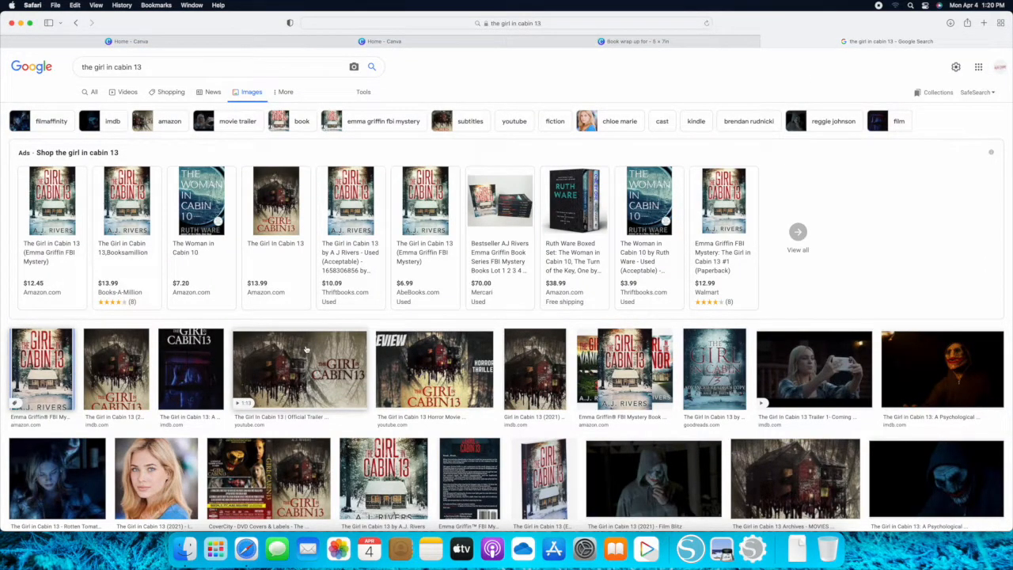
scroll(305, 349, down, 2)
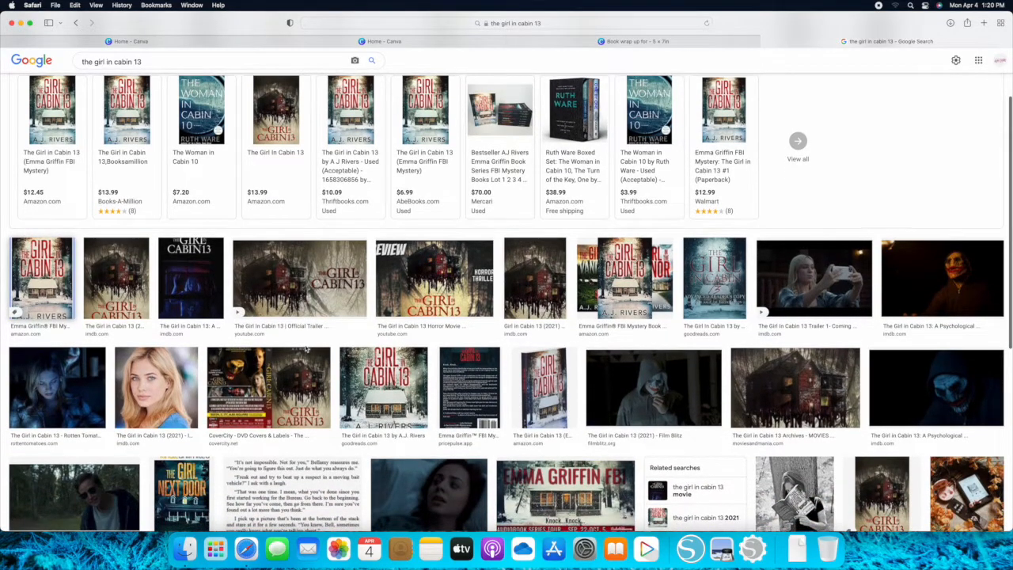
scroll(305, 349, down, 1)
scroll(305, 349, down, 2)
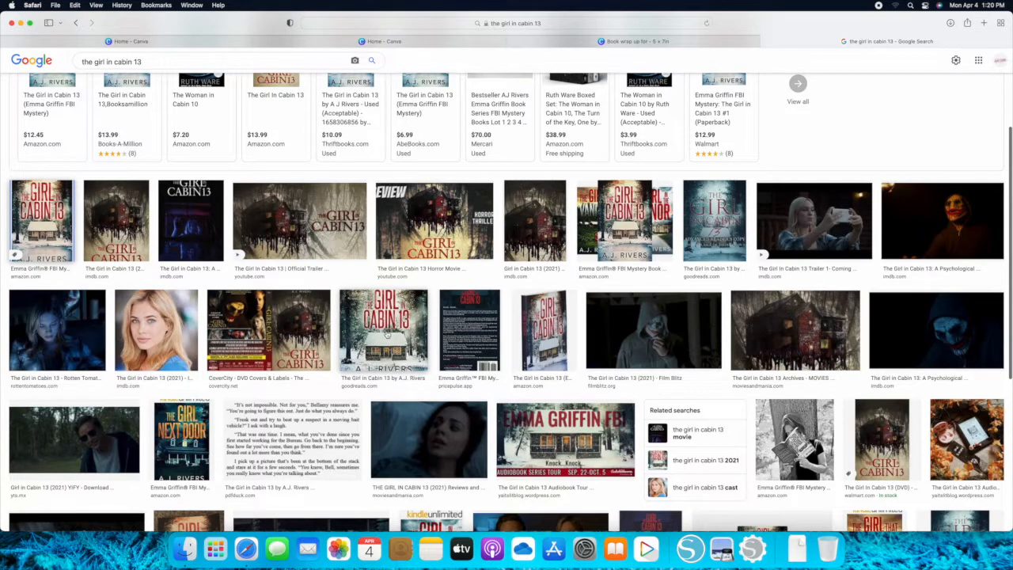
right_click(387, 335)
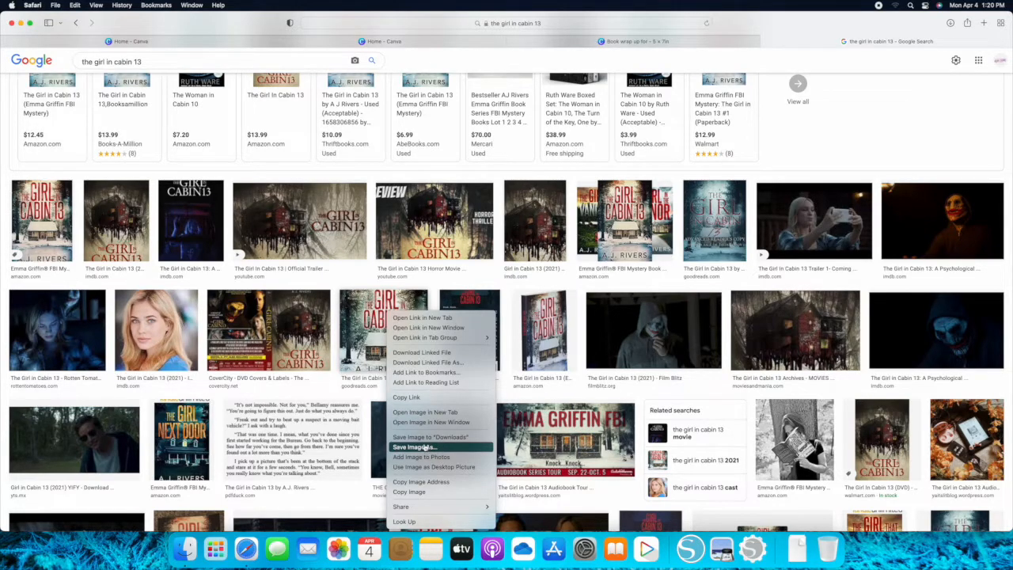
right_click(47, 214)
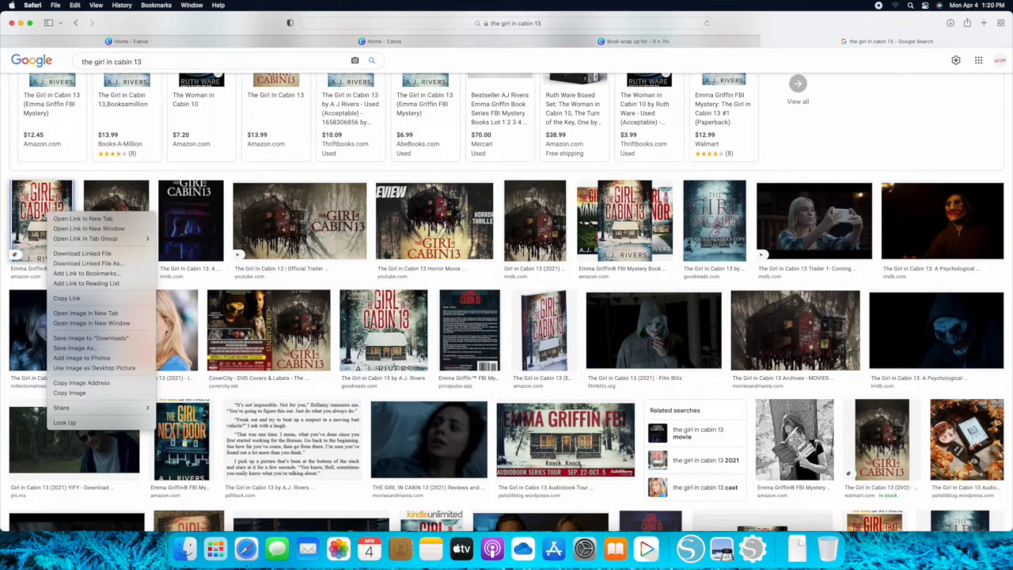
click(85, 350)
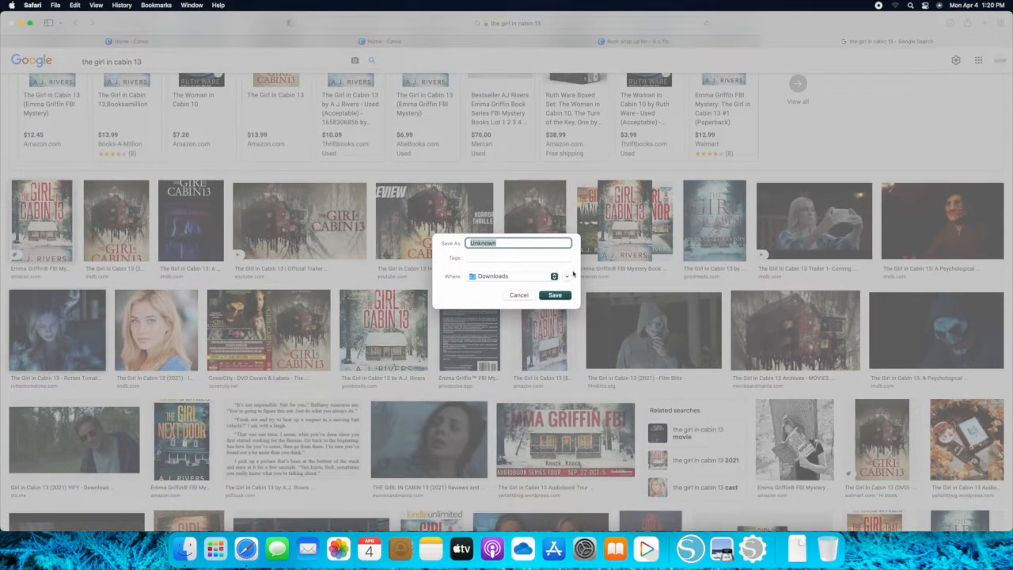
click(568, 276)
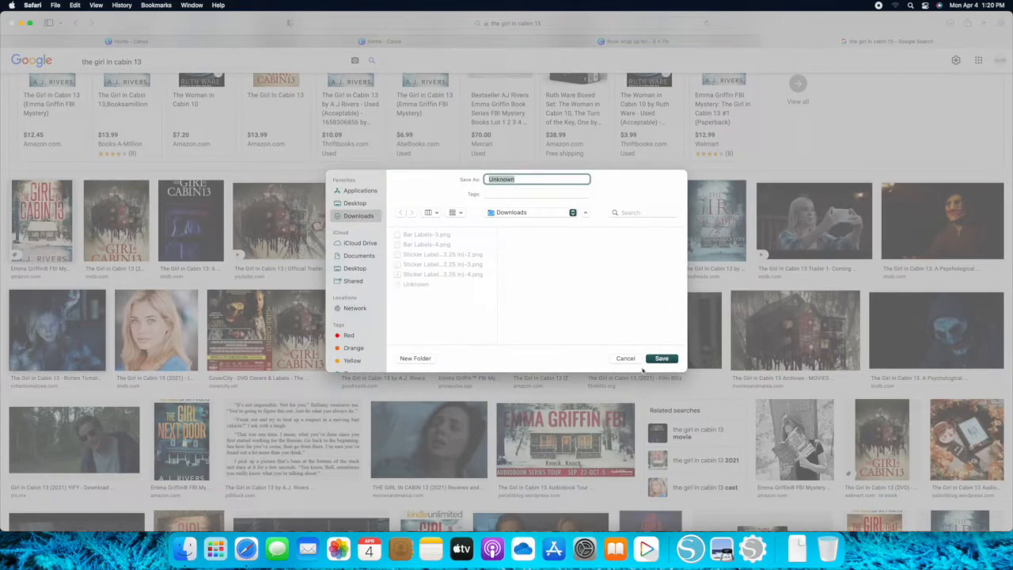
click(629, 360)
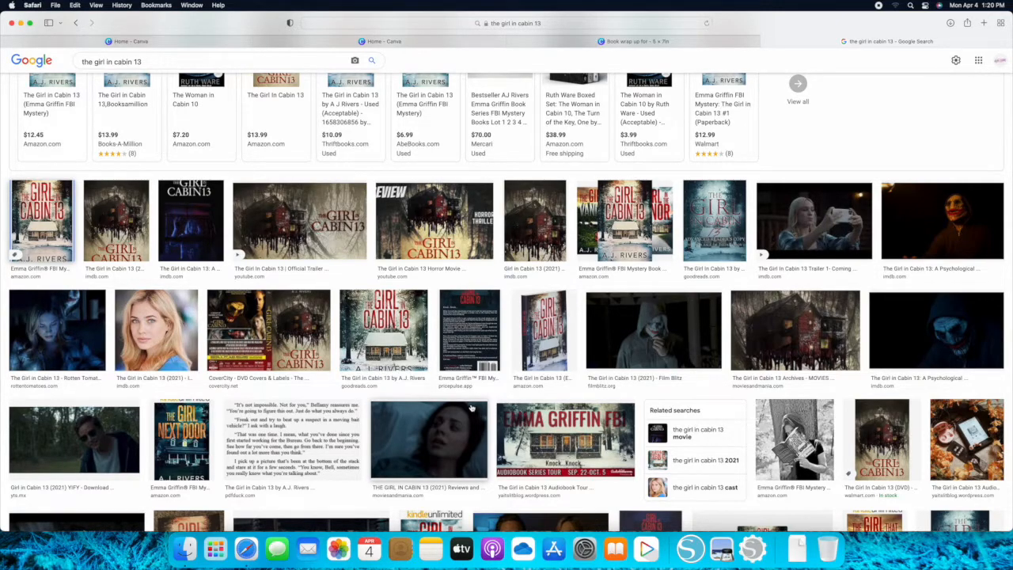
Step: Save the Goodreads cover image of The Girl in Cabin 13 to the Downloads folder
right_click(402, 329)
click(448, 424)
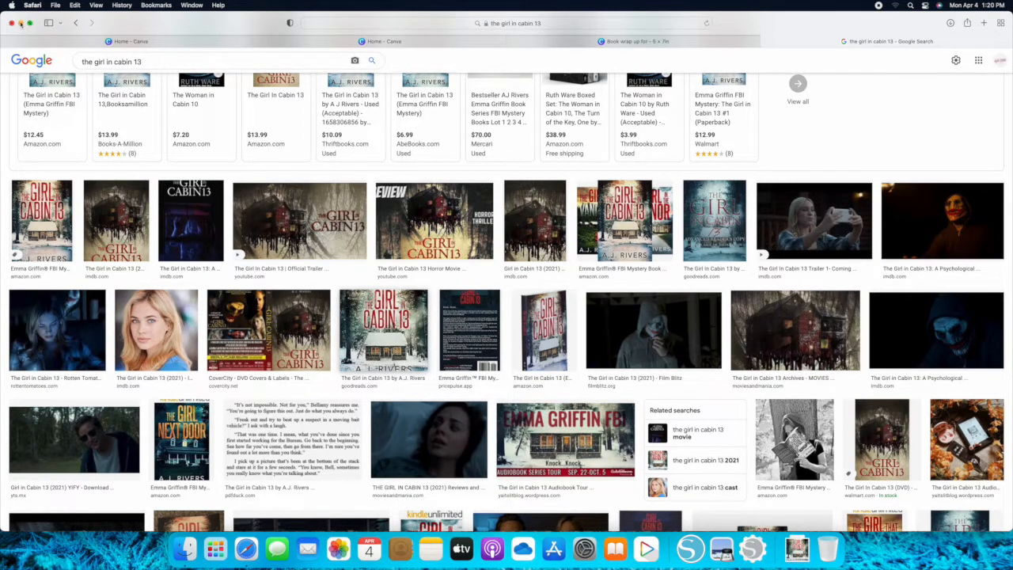
click(21, 23)
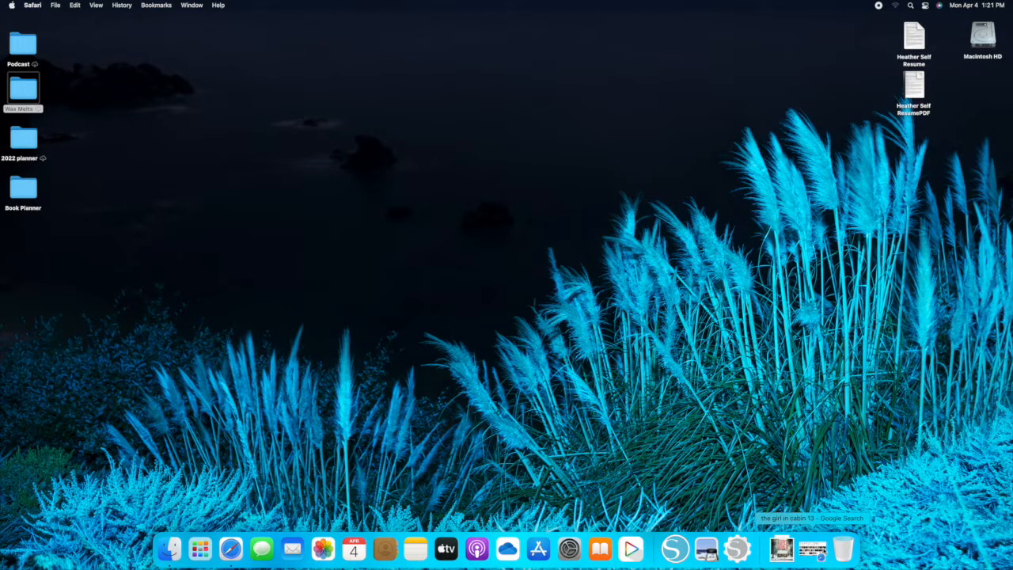
click(818, 550)
Step: Return to the Canva book wrap-up design and upload images.jpeg from the Downloads folder
click(633, 42)
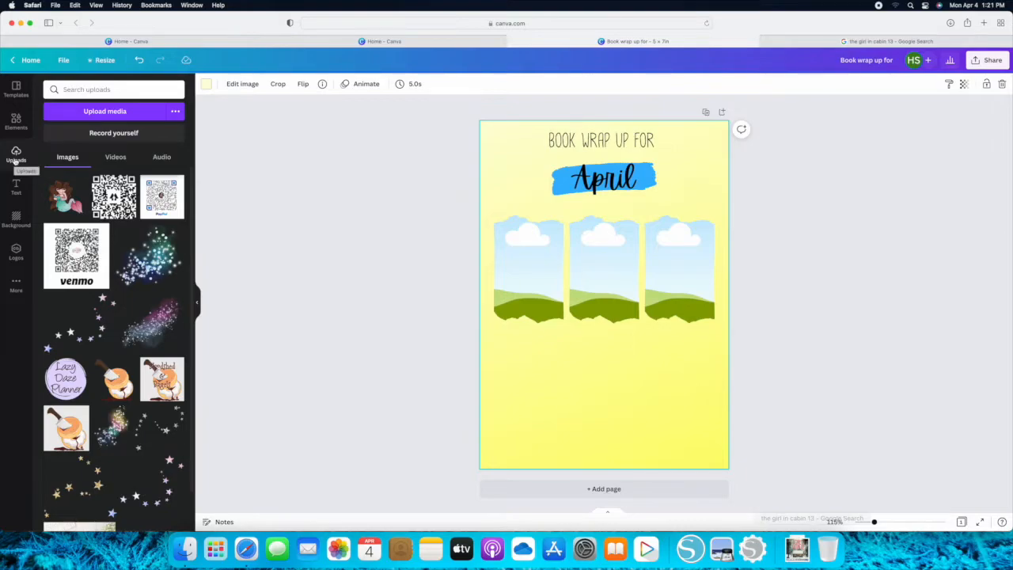
click(79, 110)
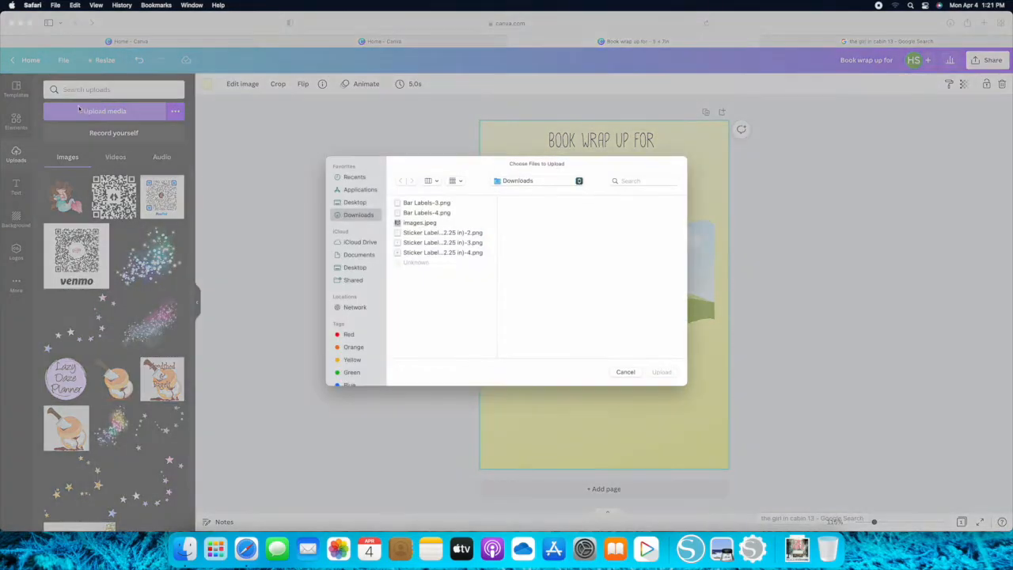
click(423, 223)
click(670, 376)
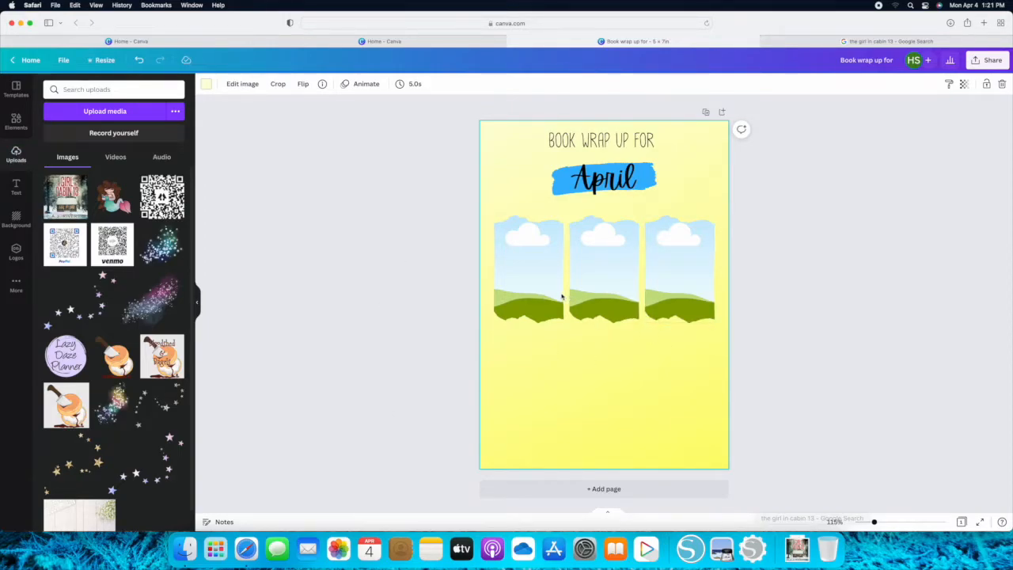
Step: Place the uploaded book cover on the page, try cropping its sides and lower edge, and undo the crops
click(66, 196)
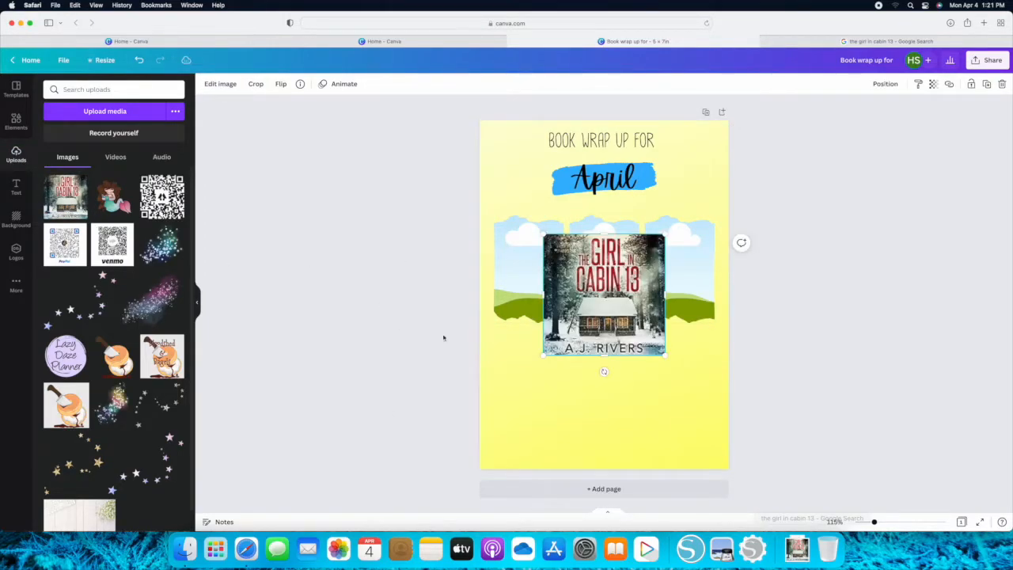
drag(665, 296, 628, 296)
drag(585, 358, 585, 347)
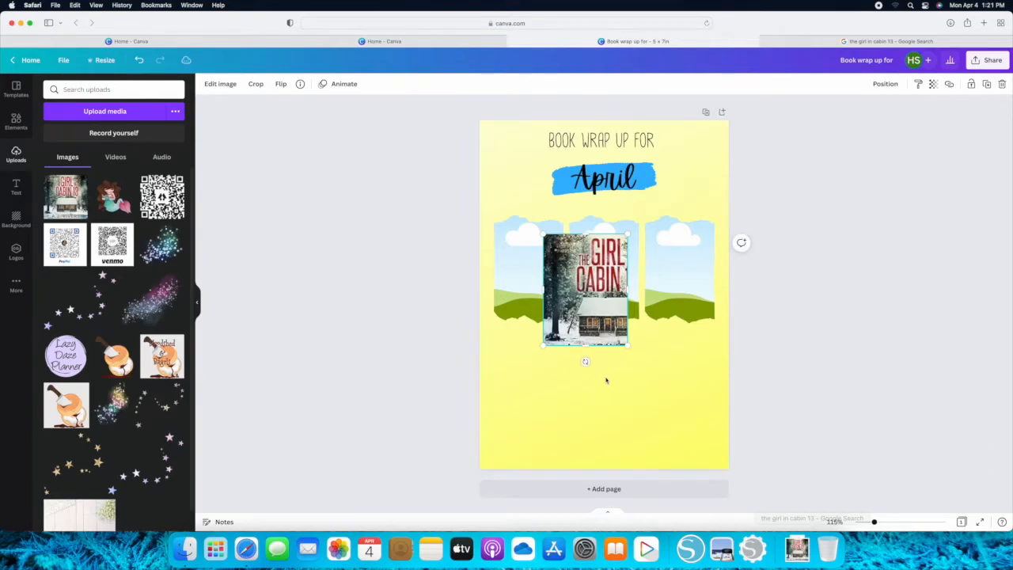
drag(543, 294, 568, 294)
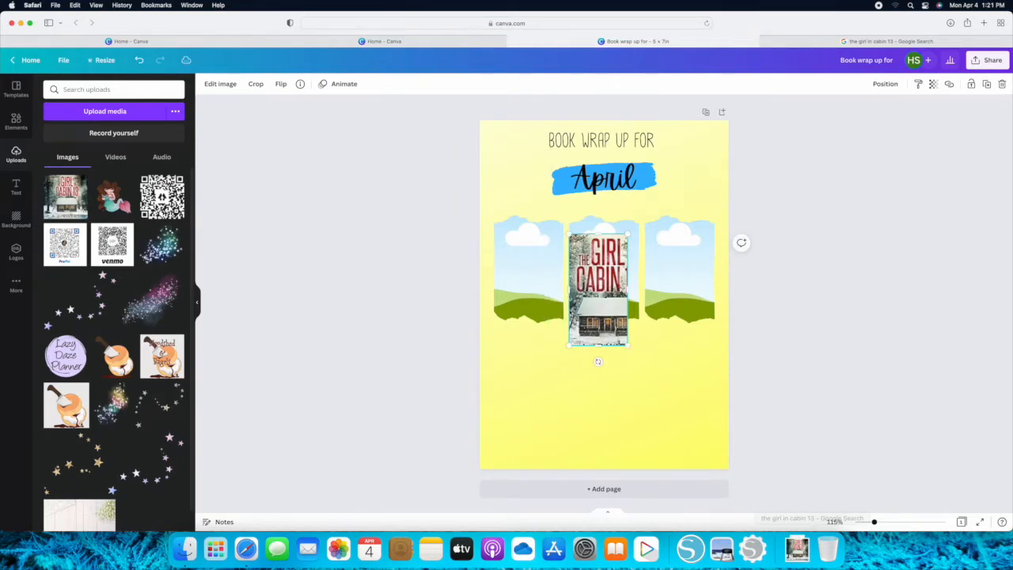
click(139, 61)
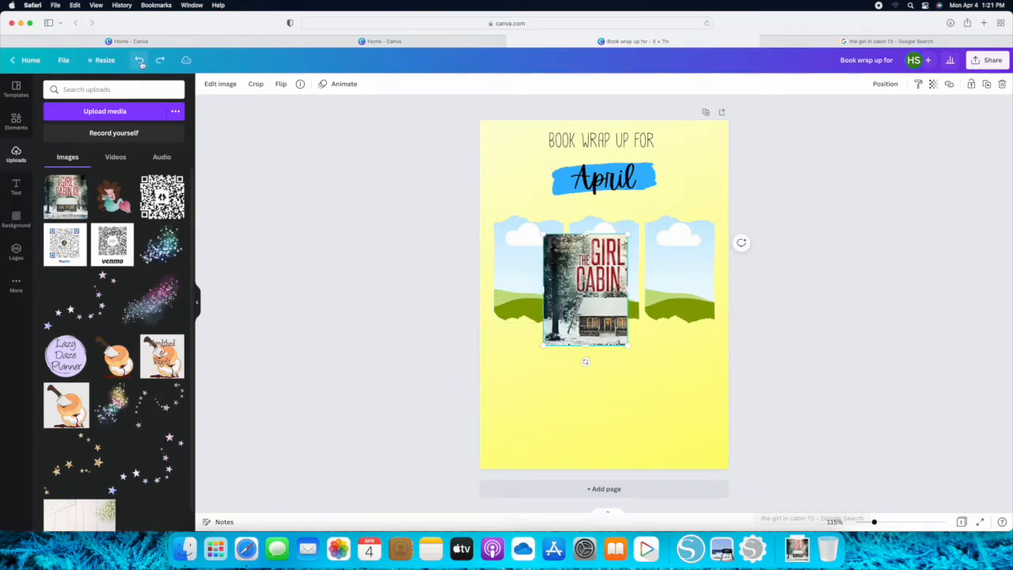
click(140, 61)
click(139, 61)
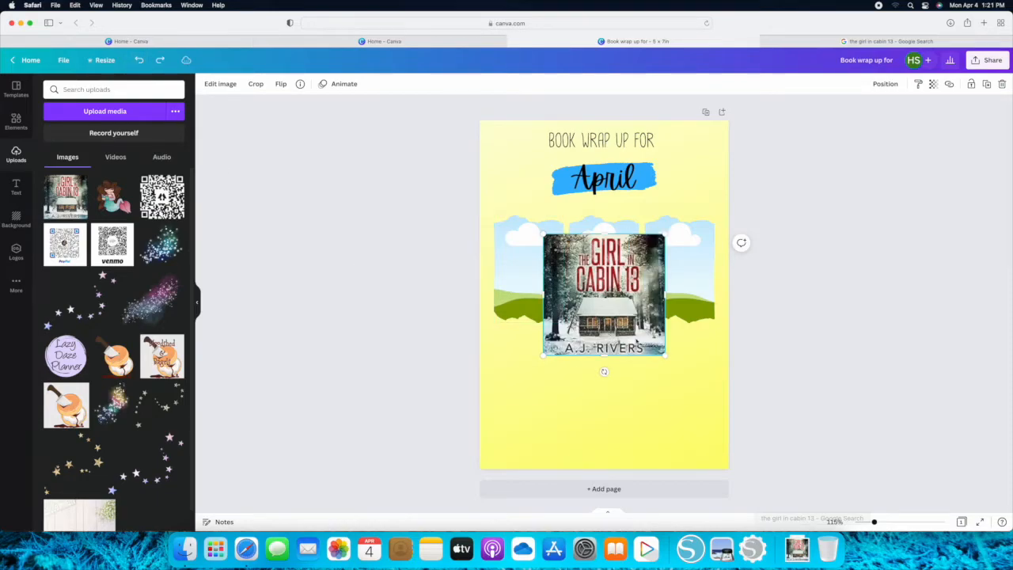
Step: Try a smaller, narrower crop of the loose cover below the frames, and delete it from the page
drag(666, 358, 638, 339)
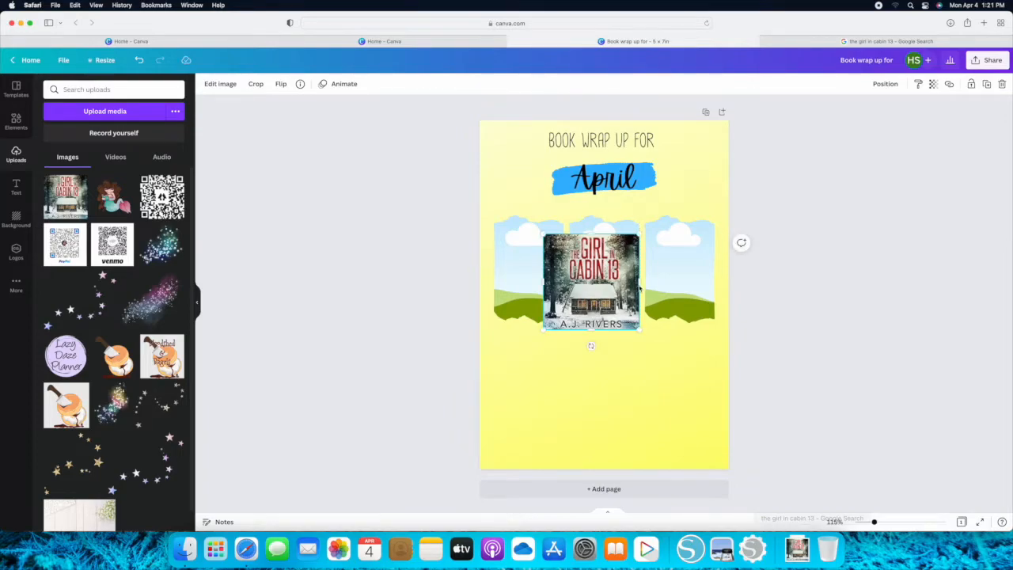
drag(639, 287, 631, 286)
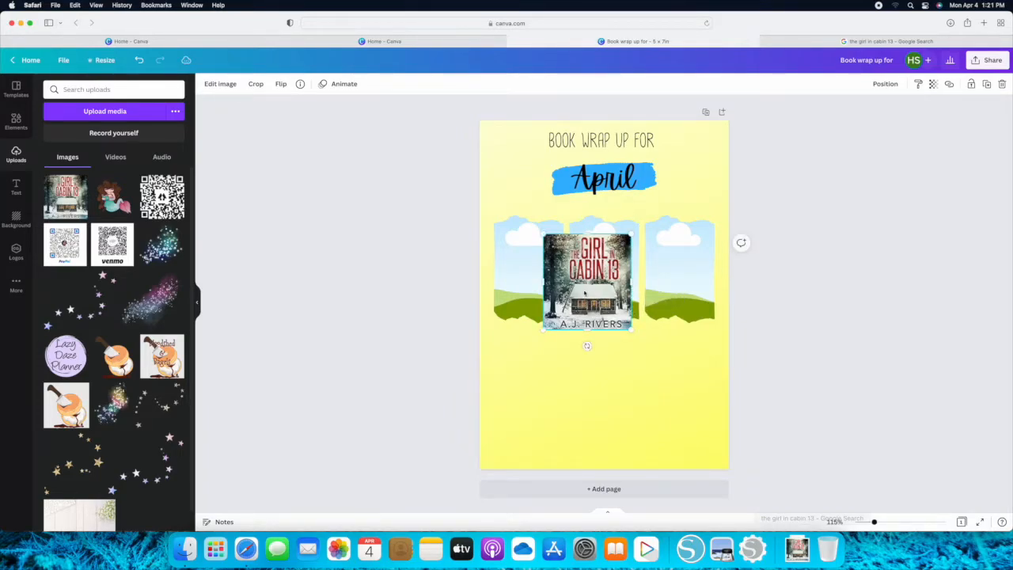
drag(545, 286, 556, 406)
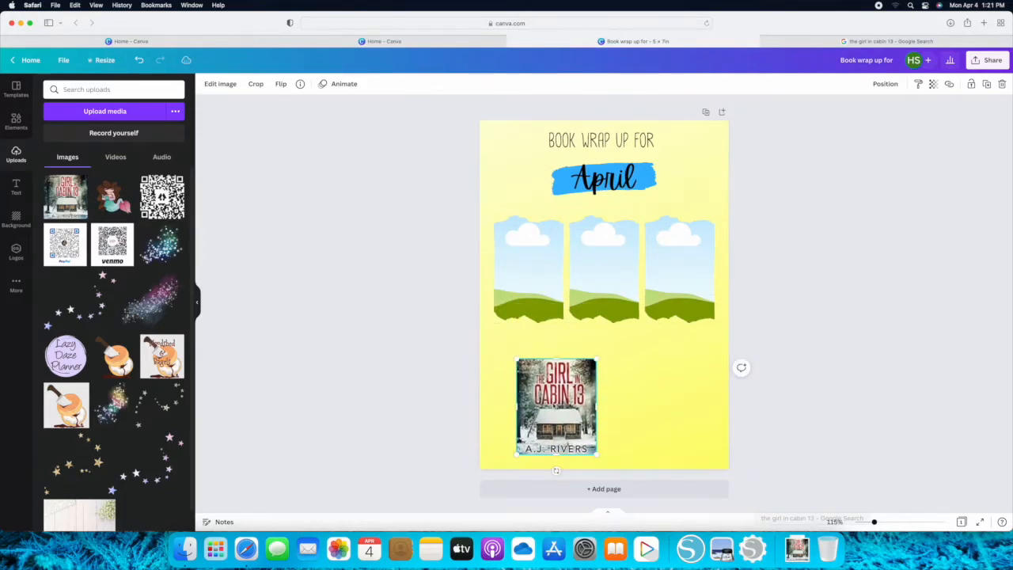
key(Delete)
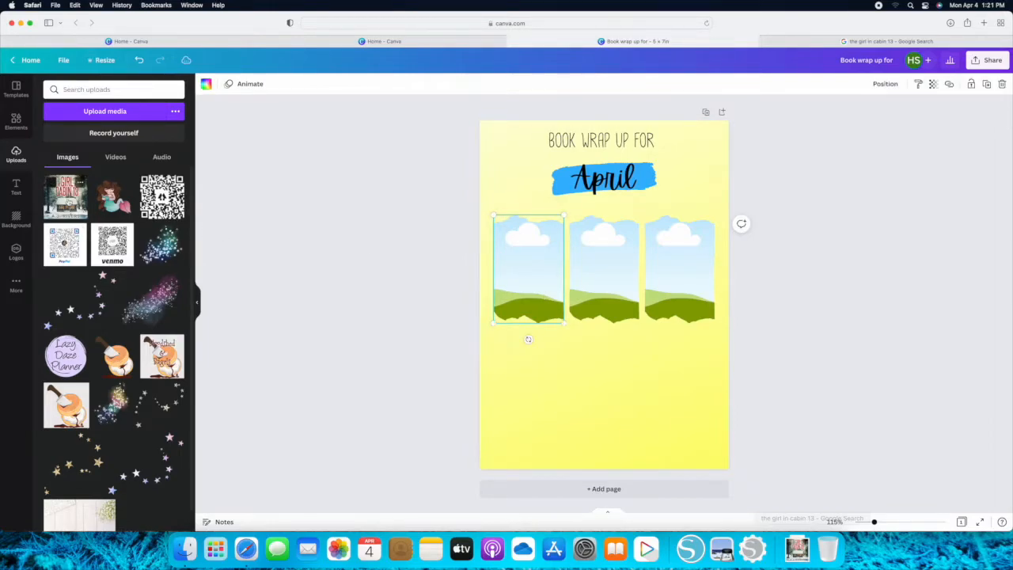
Step: Fill all three torn-edge frames with the uploaded The Girl in Cabin 13 cover
click(66, 196)
drag(602, 313, 501, 291)
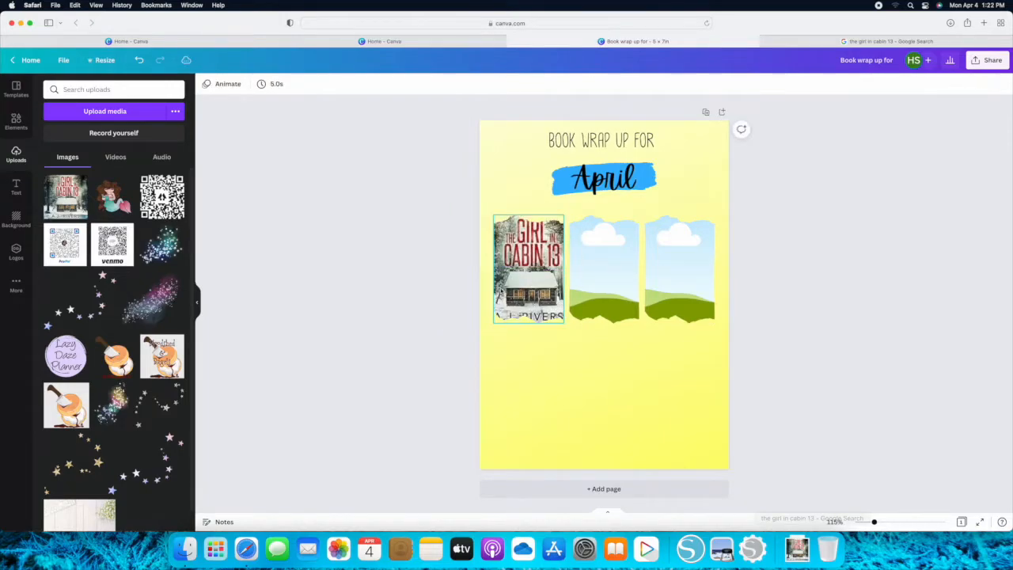
click(584, 418)
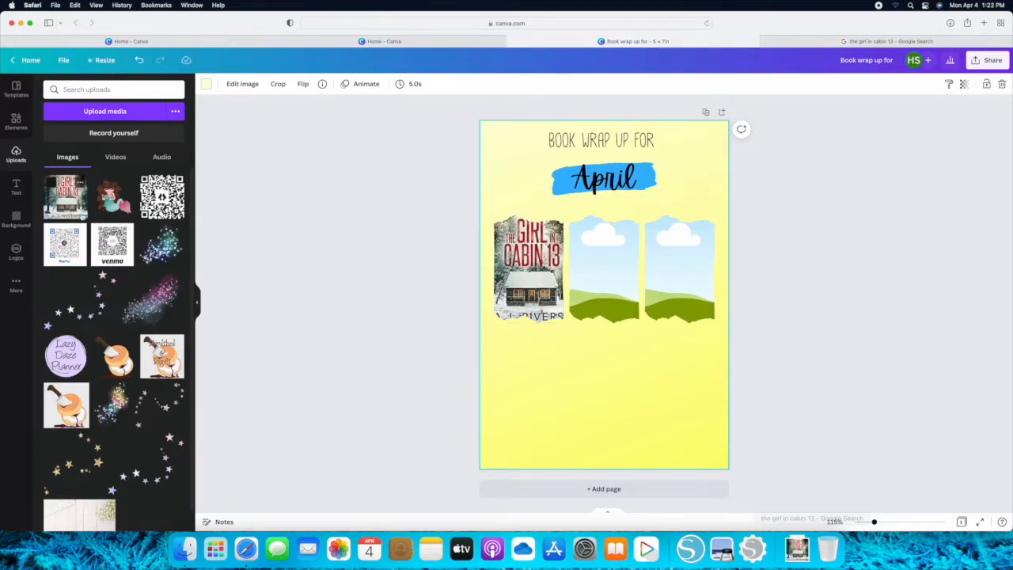
drag(76, 207, 587, 294)
drag(61, 200, 662, 291)
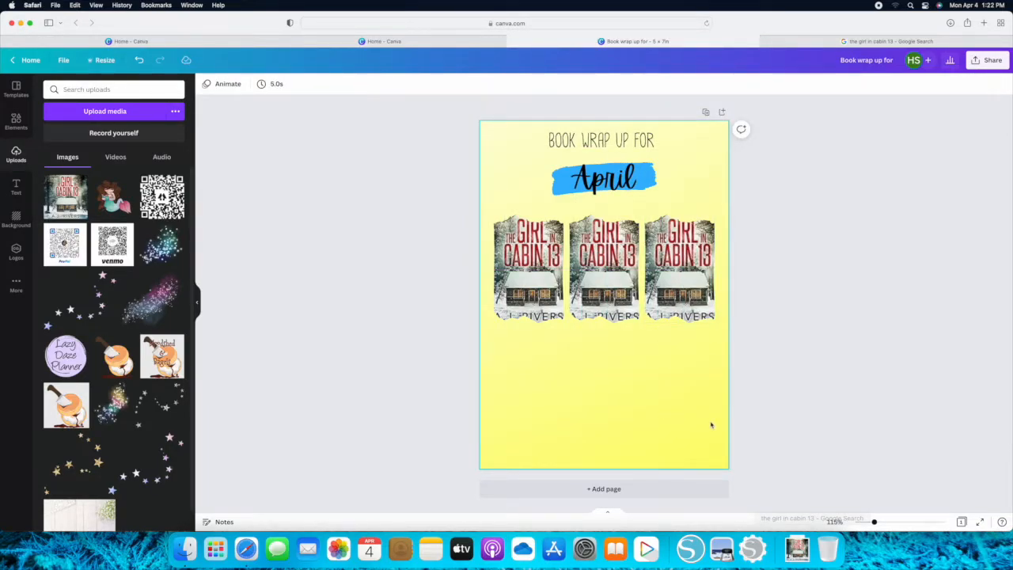
Step: Move the three cover frames together slightly upward, closer to the April heading
drag(524, 342, 692, 293)
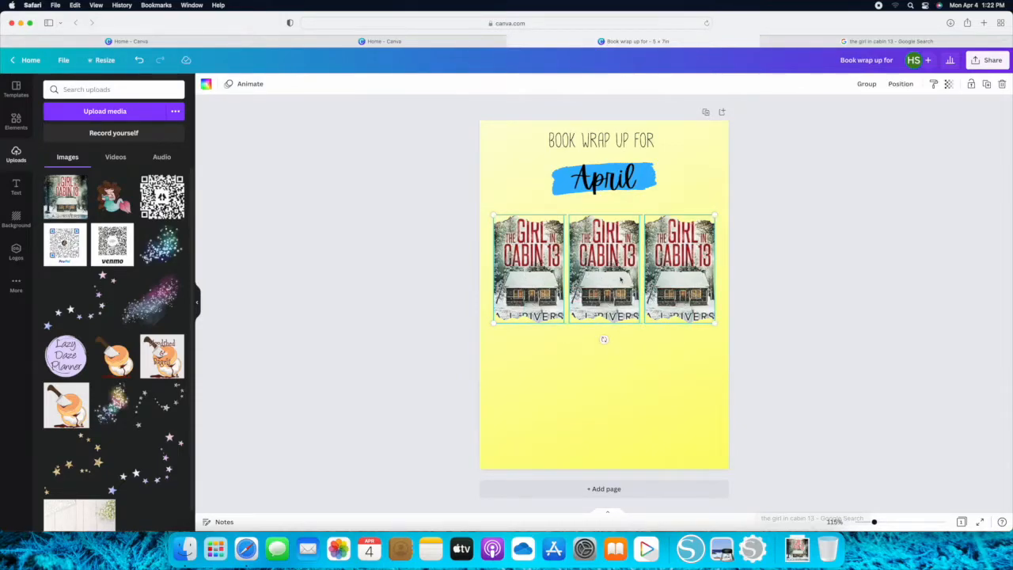
drag(620, 277, 620, 267)
click(639, 346)
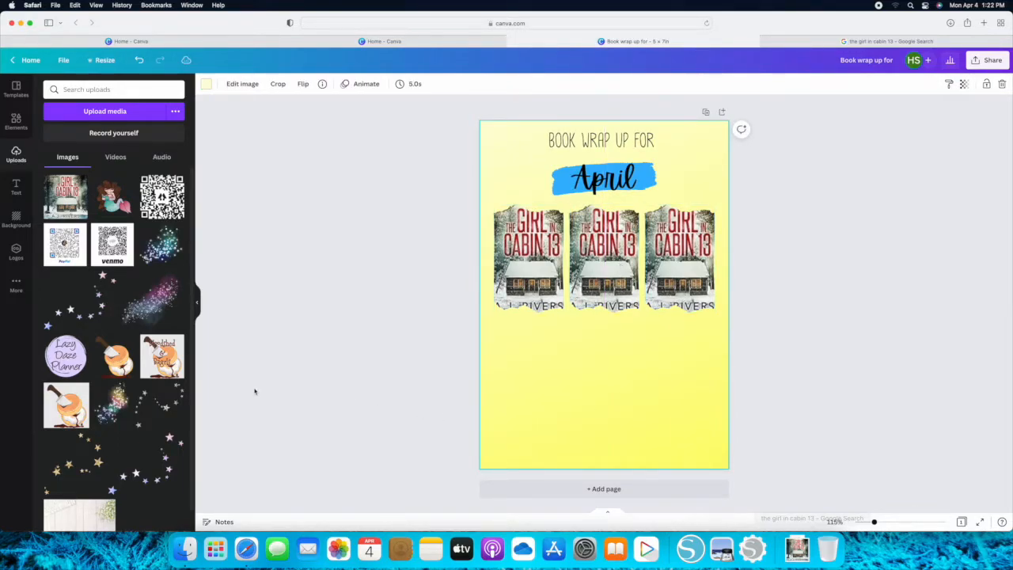
Step: Add a heading text box centered below the book covers and set its font to Kruengprung
click(15, 188)
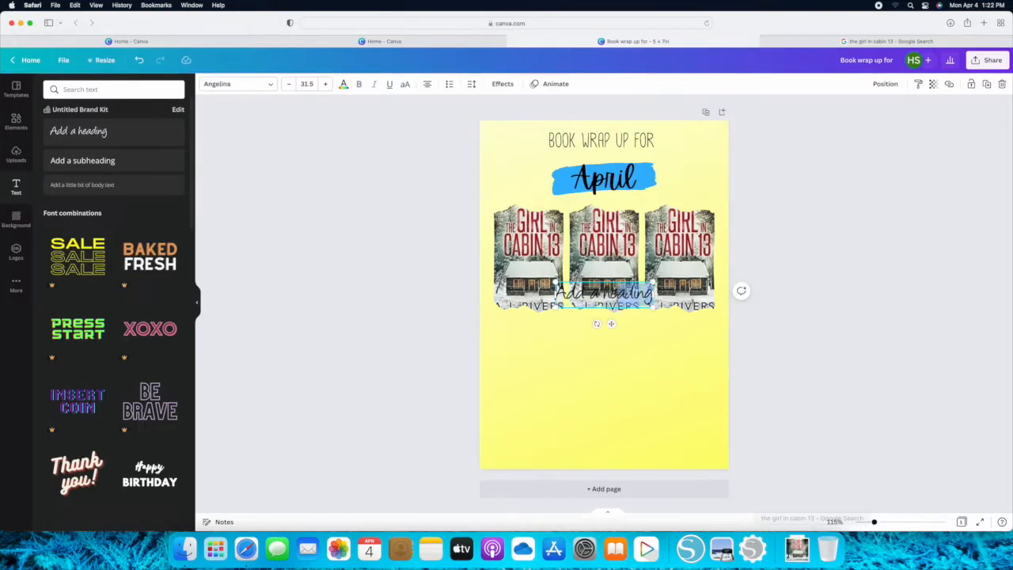
drag(611, 323, 611, 363)
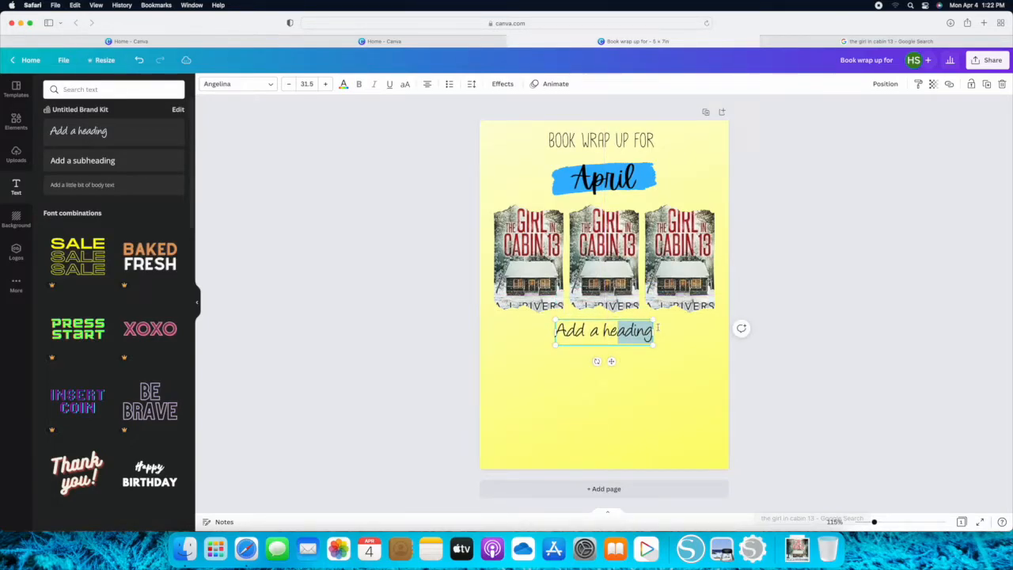
click(267, 85)
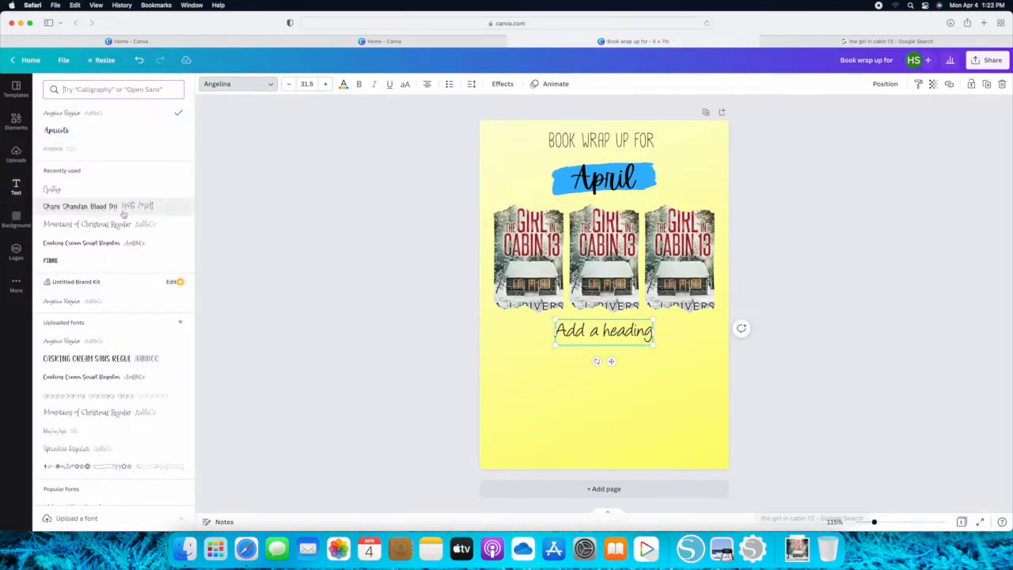
click(108, 149)
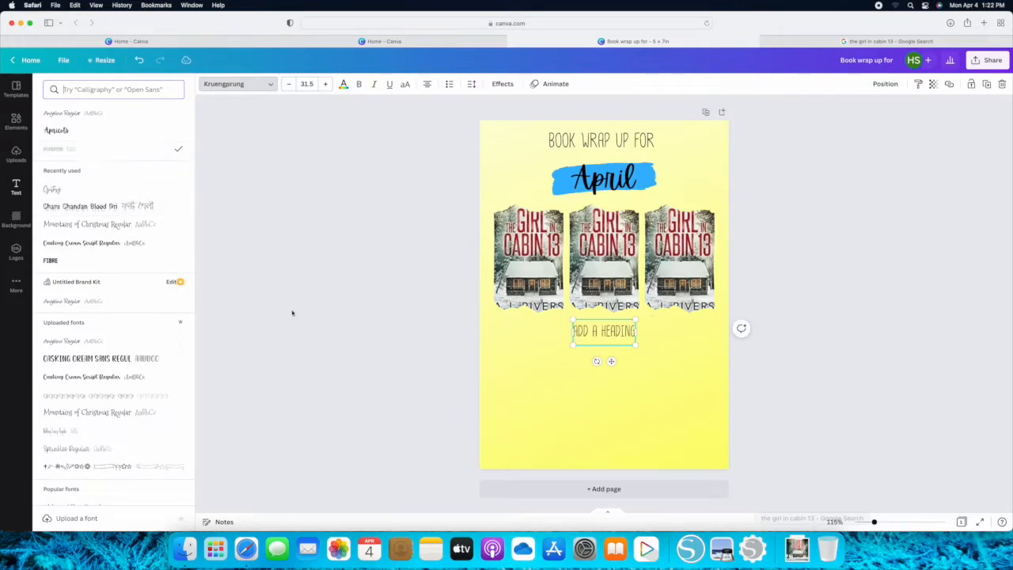
Step: Replace the new heading's placeholder text with "# BOOKS" and nudge it slightly down below the covers
drag(636, 331, 562, 331)
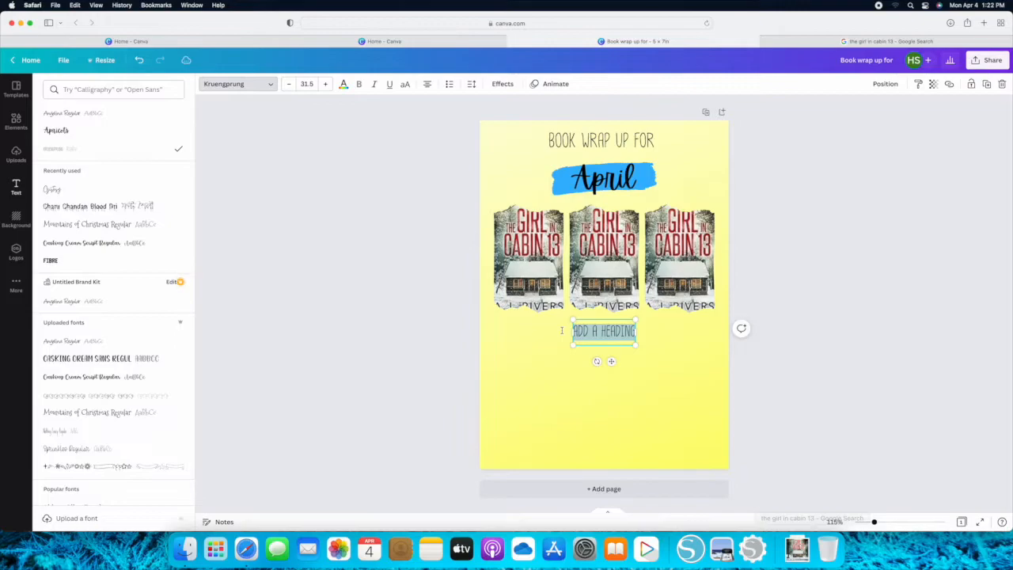
key(BackSpace)
text(# BOOKS)
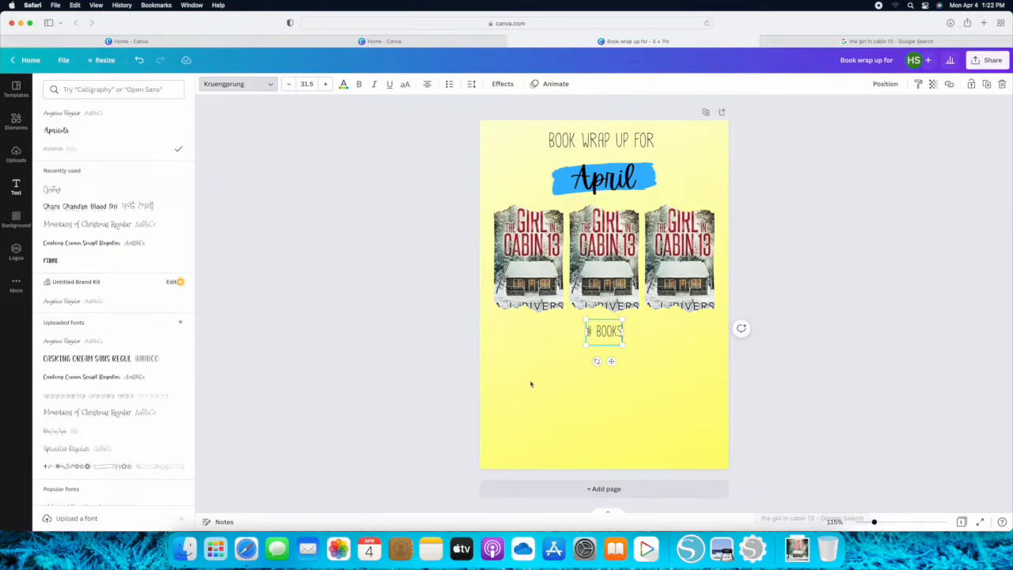
click(678, 397)
click(678, 397)
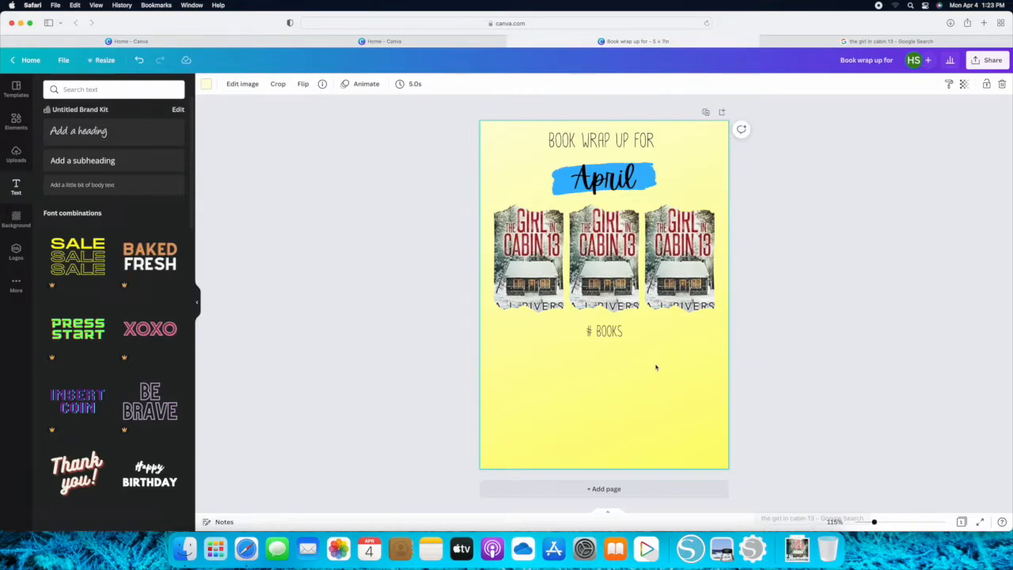
drag(604, 331, 604, 334)
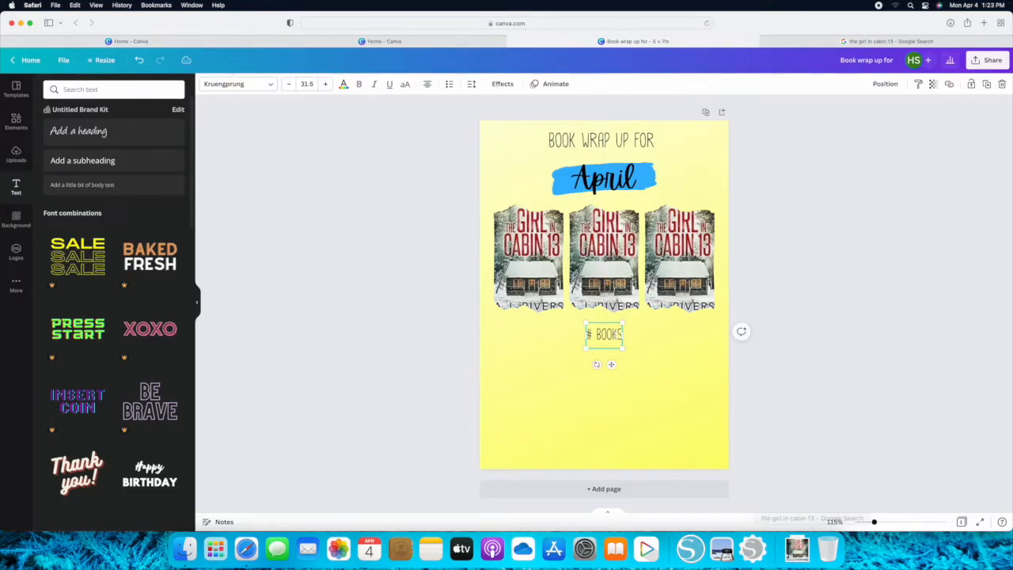
Step: Duplicate the blue brush stroke behind April, place the copy over "# BOOKS" and send it to the back
click(654, 179)
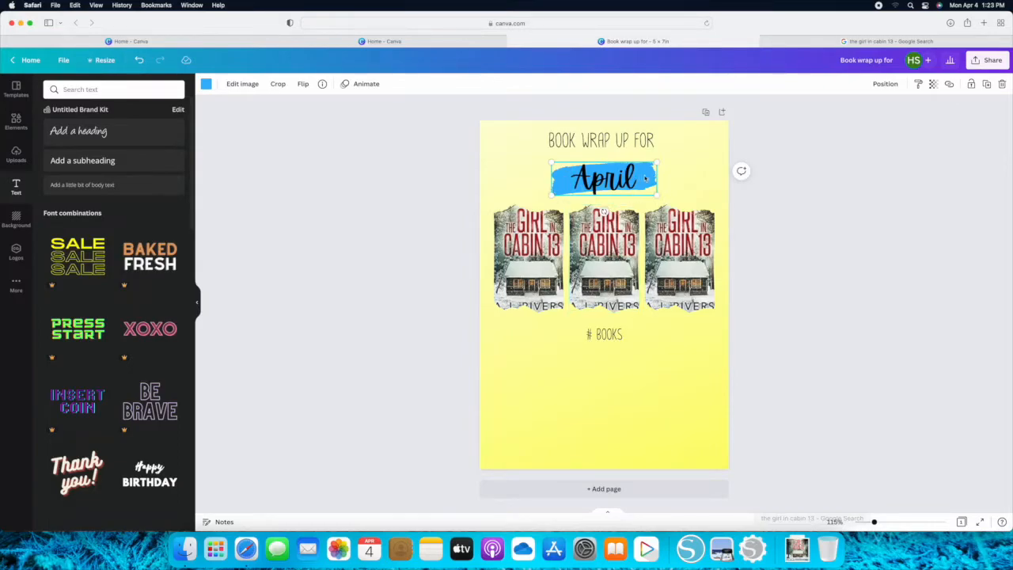
click(618, 178)
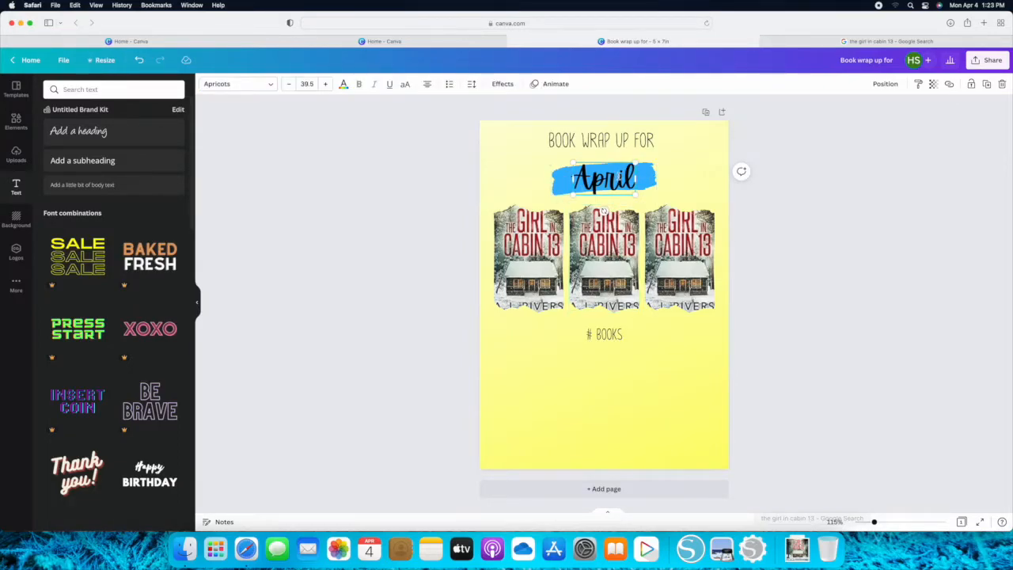
click(654, 182)
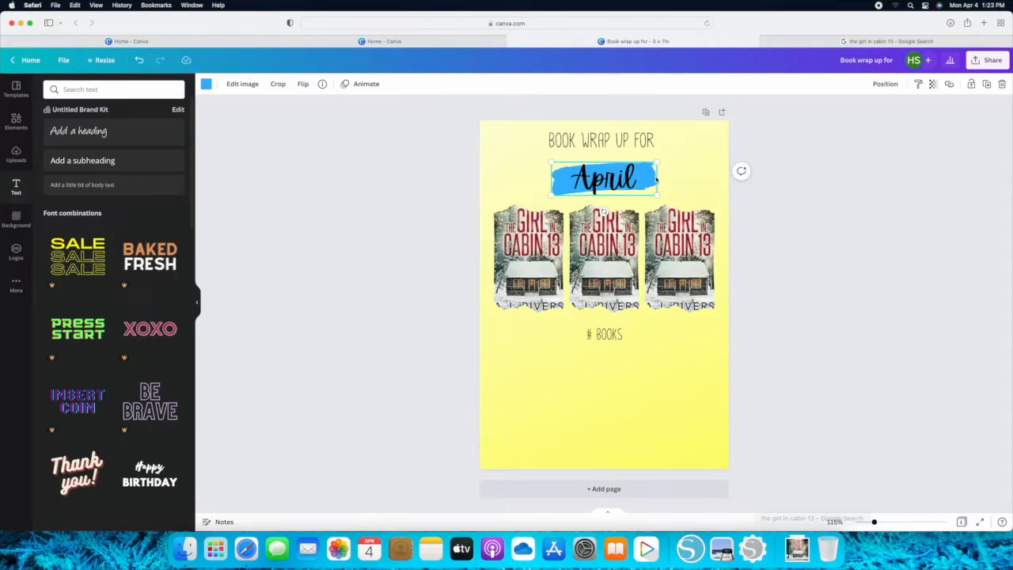
key(super+v)
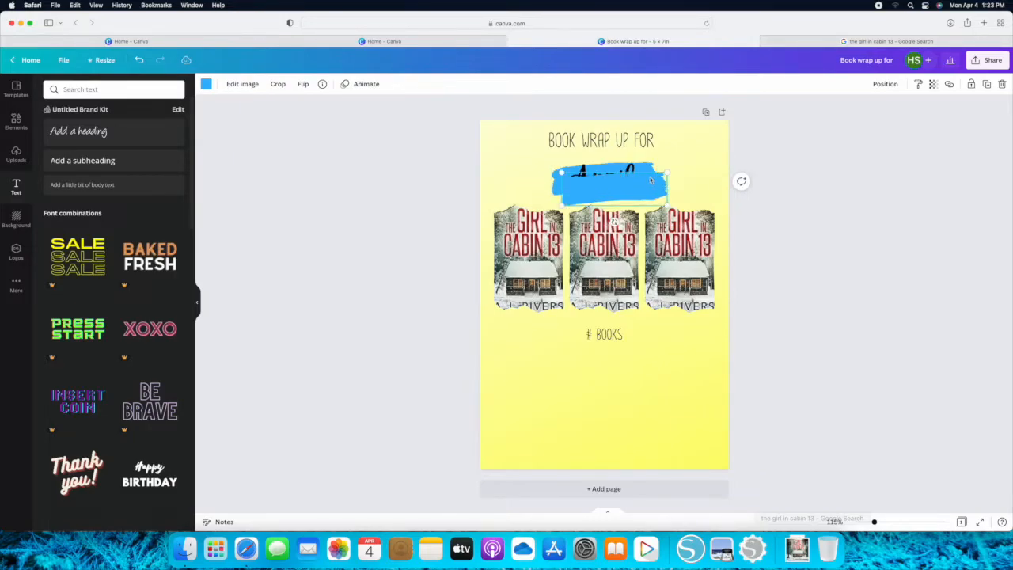
drag(652, 181, 649, 332)
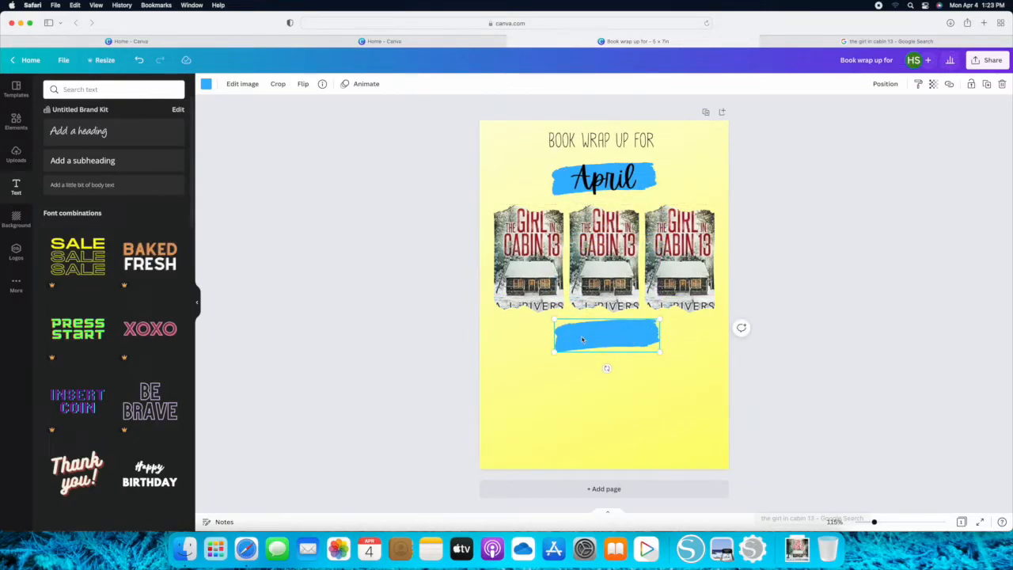
right_click(630, 338)
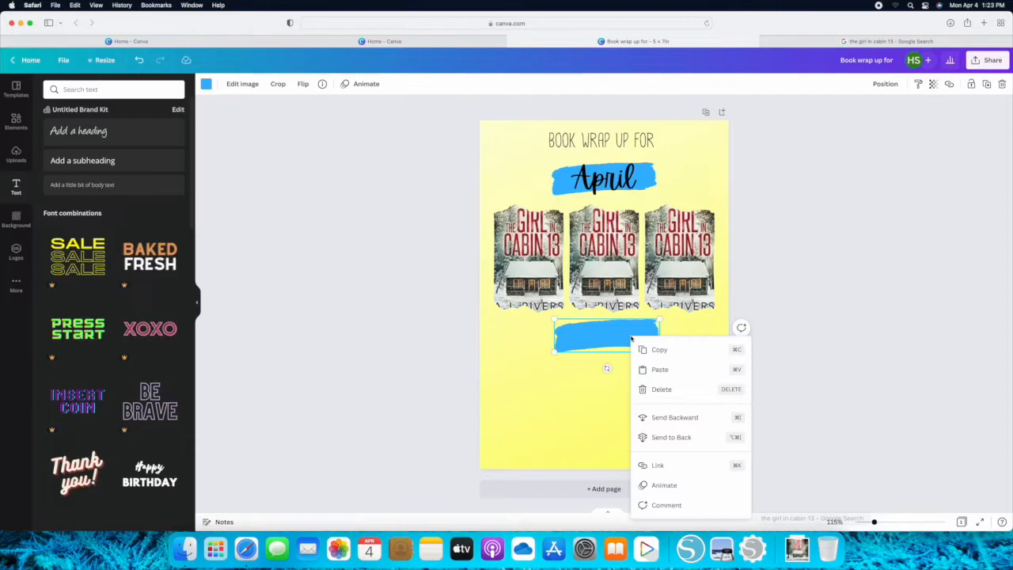
click(670, 436)
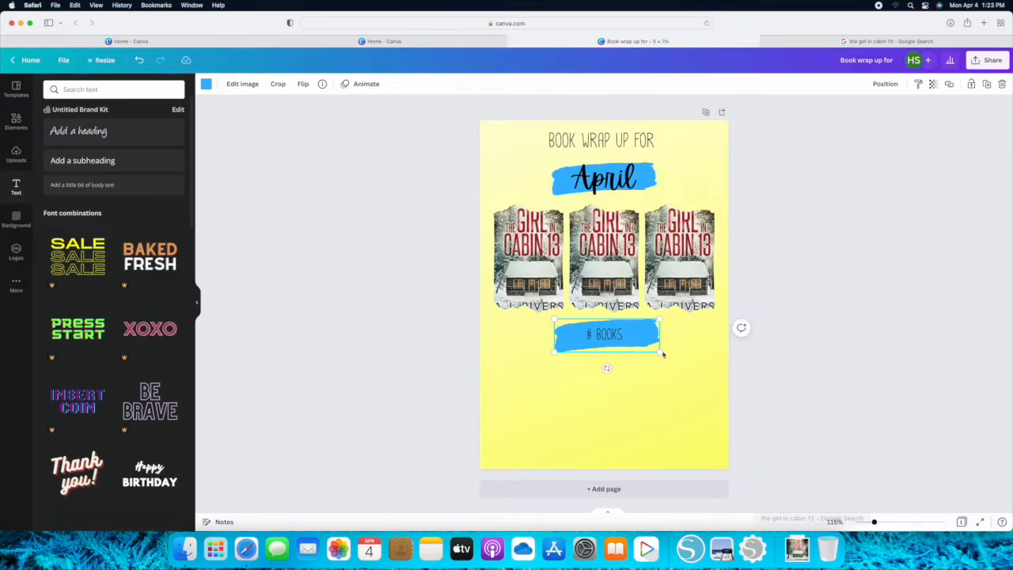
Step: Shrink the copied brush stroke to slightly wider than "# BOOKS" and move it centered directly beneath the label
mouse_move(660, 353)
mouse_down()
mouse_move(575, 336)
mouse_move(586, 337)
mouse_up()
click(653, 385)
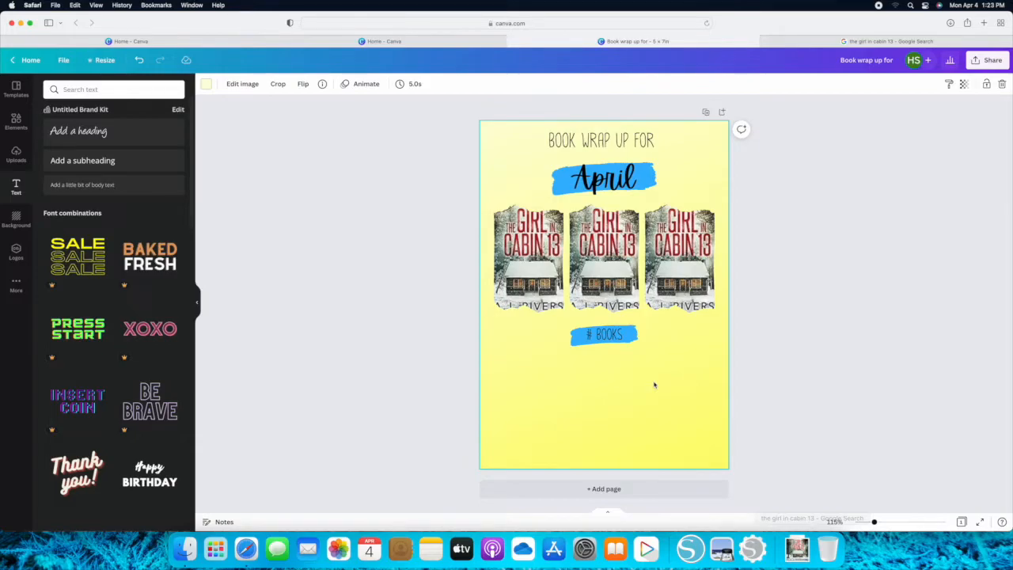
drag(632, 336, 631, 357)
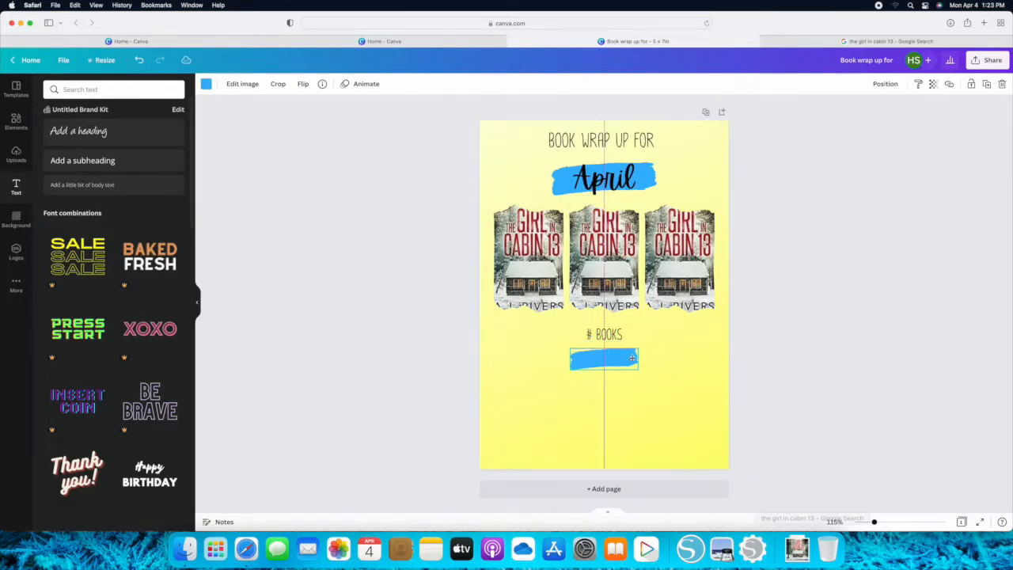
click(691, 409)
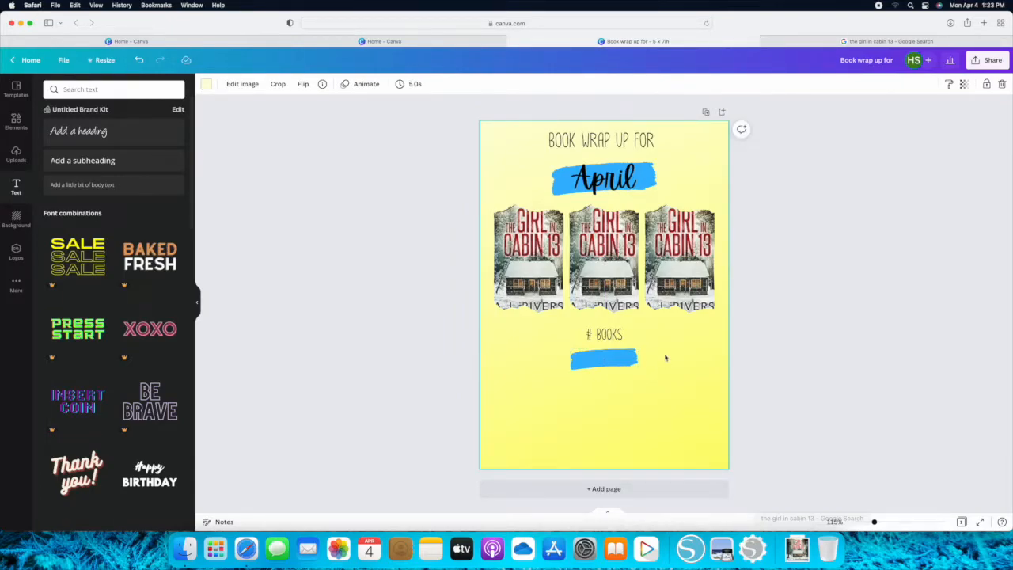
Step: Duplicate the "# BOOKS" label together with its brush stroke and place the copy centered below the original
drag(658, 332, 578, 375)
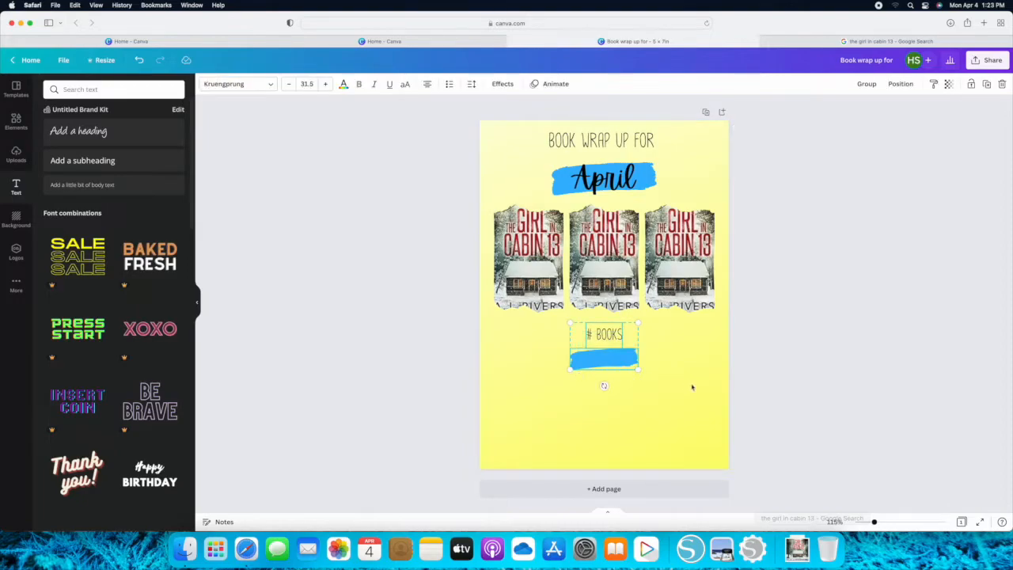
key(super+d)
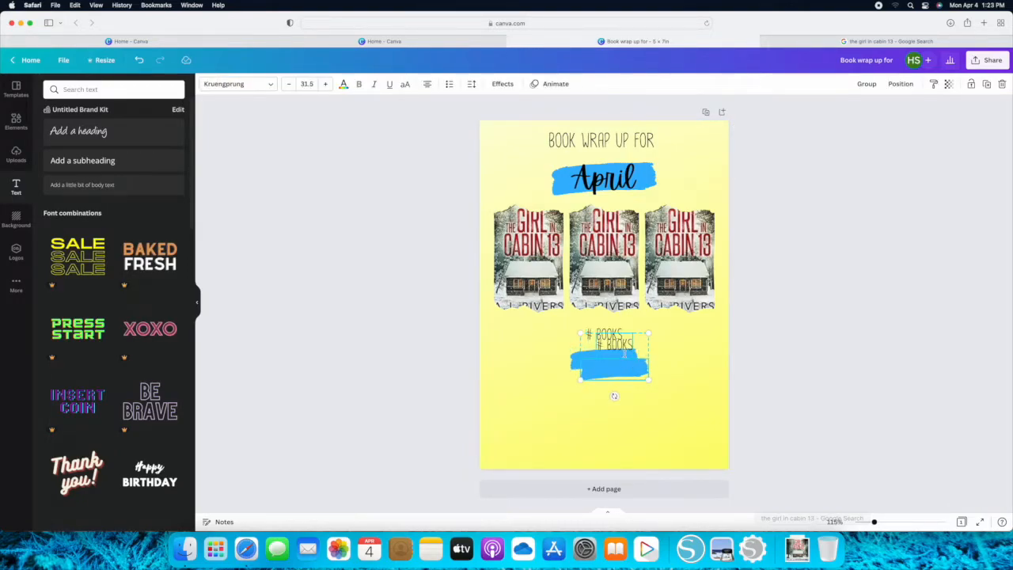
drag(619, 374, 606, 429)
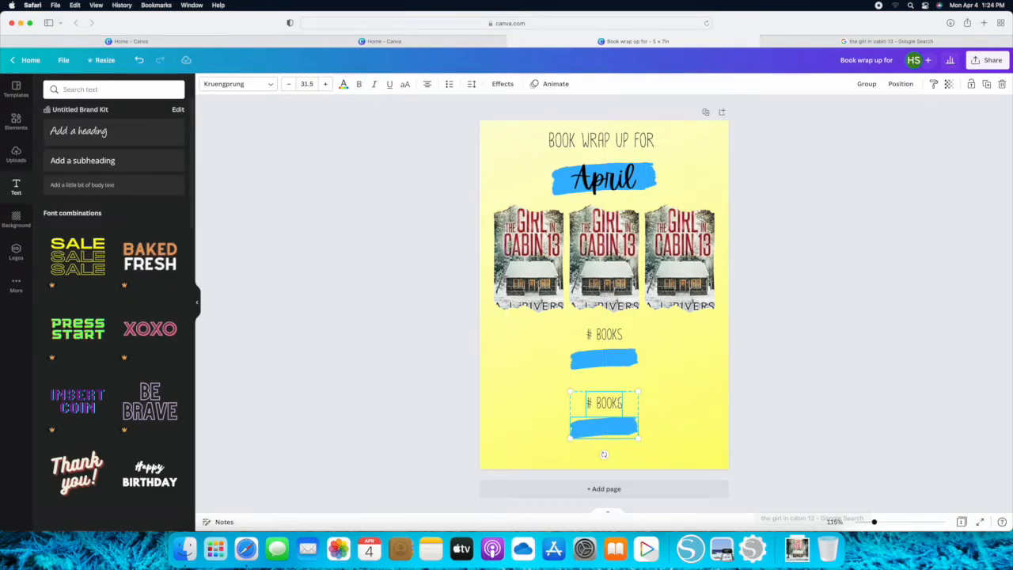
click(696, 418)
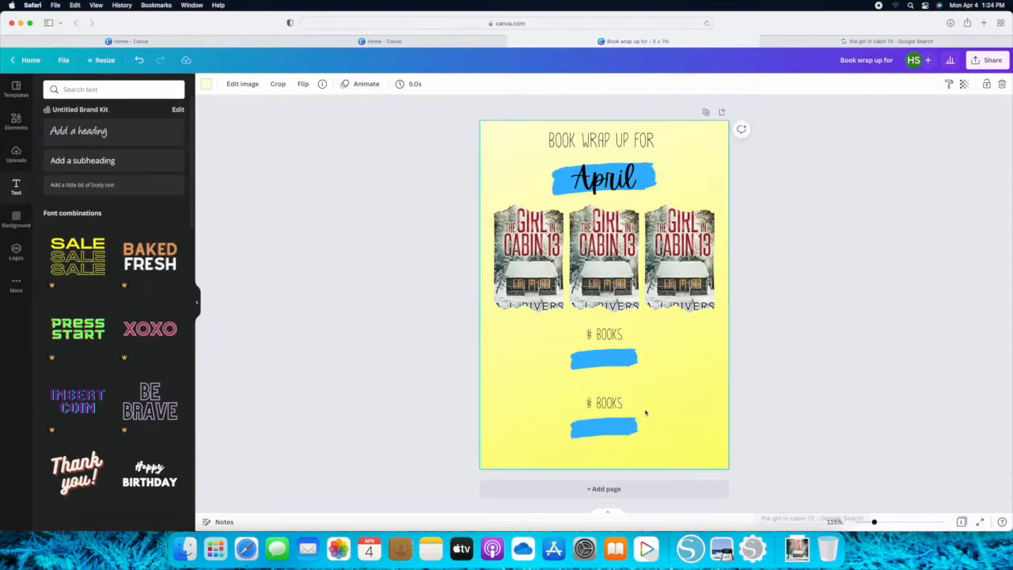
Step: Change the duplicated label's text to "# PAGES"
click(601, 404)
drag(622, 403, 596, 404)
text(PAGES)
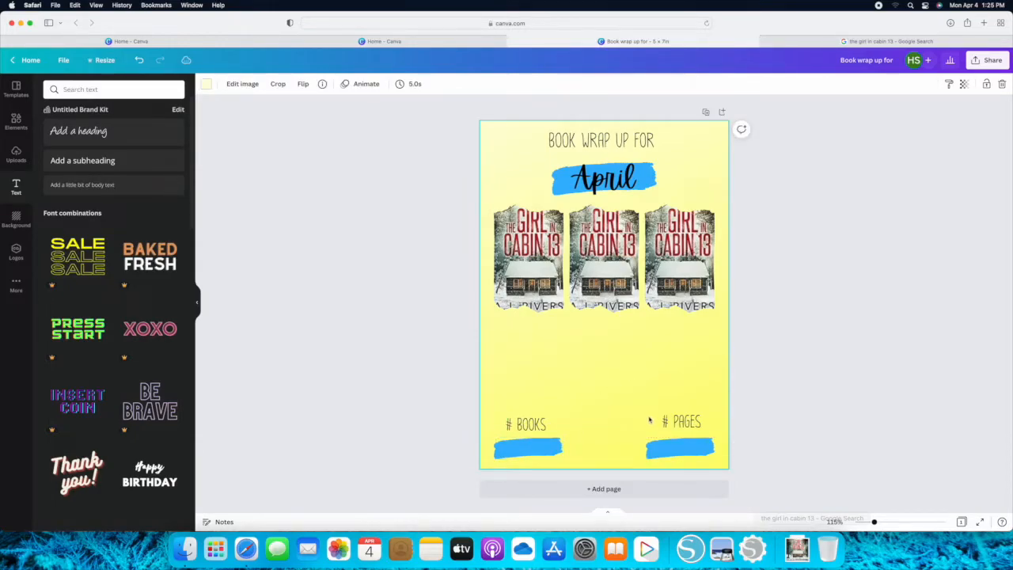
Step: Move the "# BOOKS" label slightly up above its brush stroke, level with the "# PAGES" label
drag(533, 457, 534, 426)
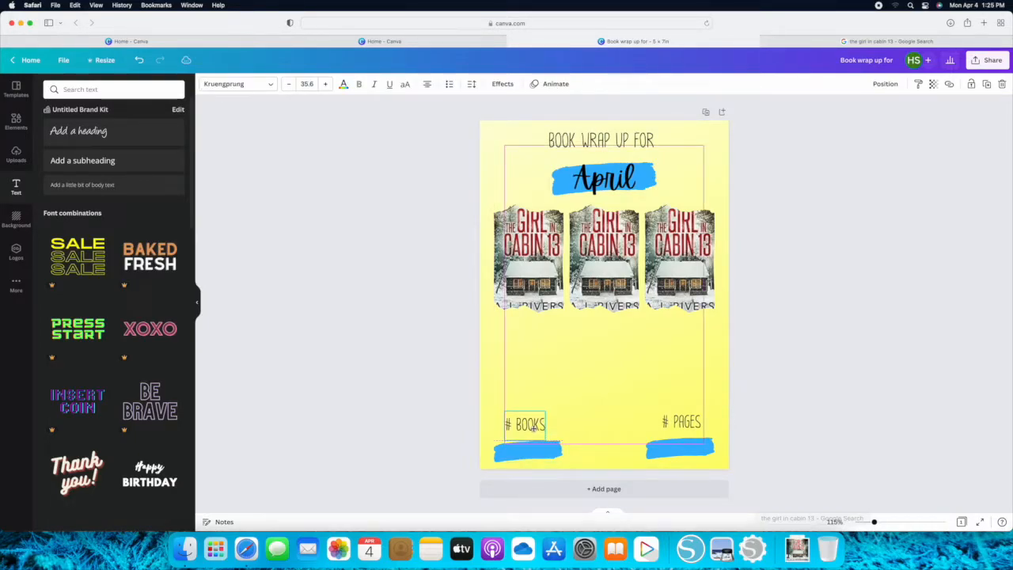
click(529, 451)
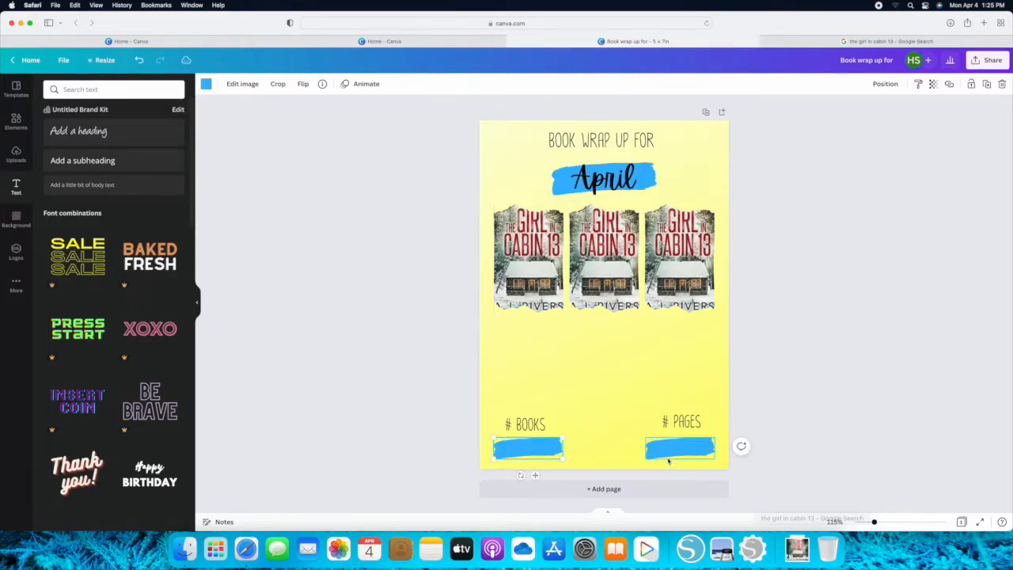
drag(537, 427, 536, 425)
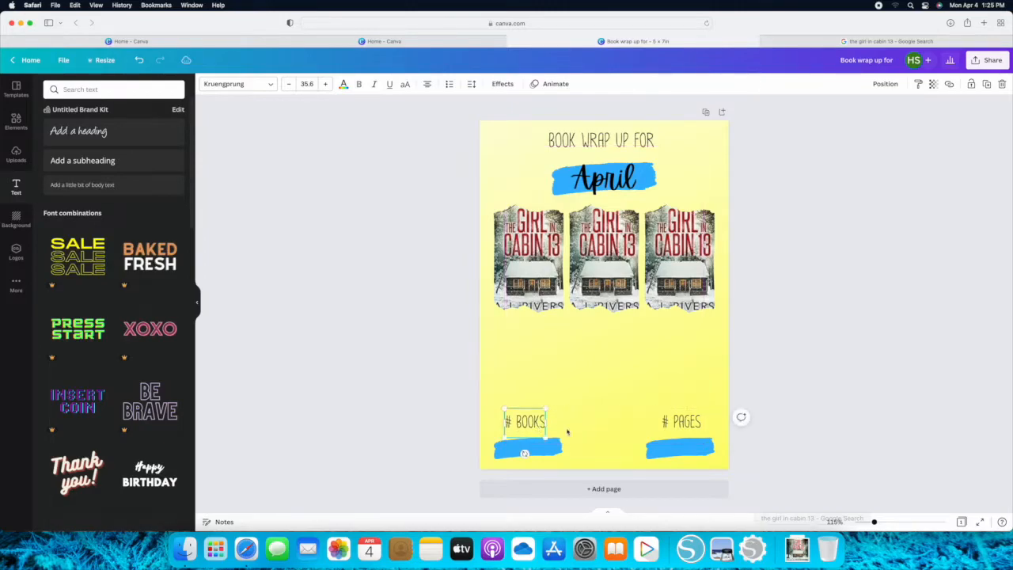
click(814, 406)
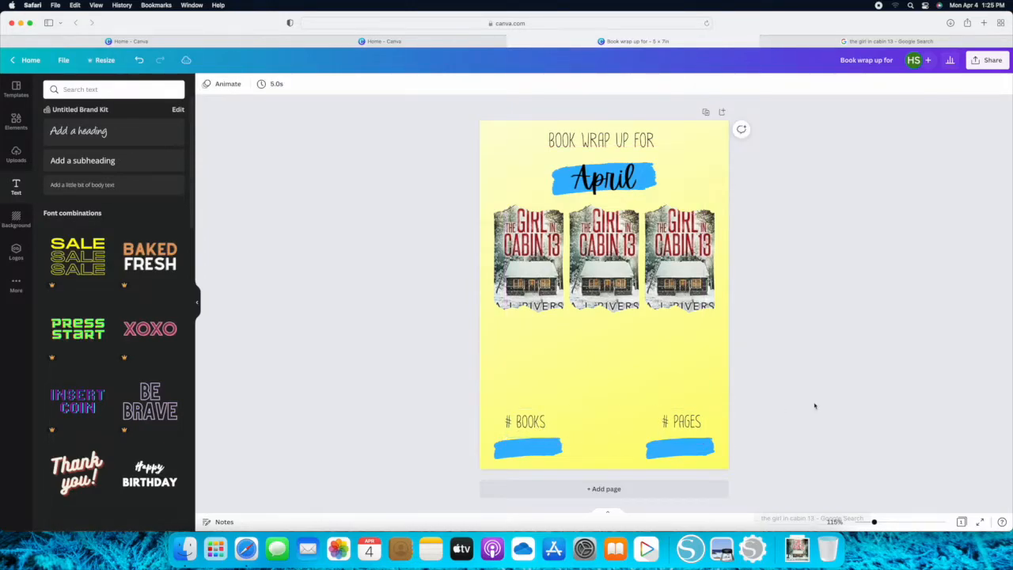
Step: Raise the three book covers slightly, duplicate them and align the copies as a second row directly underneath
drag(524, 333, 687, 300)
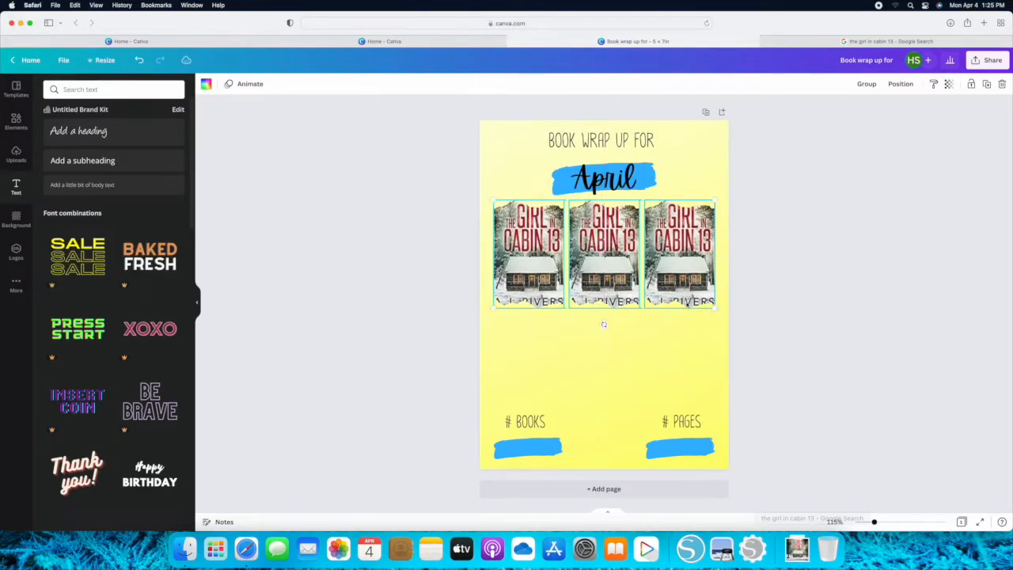
key(super+d)
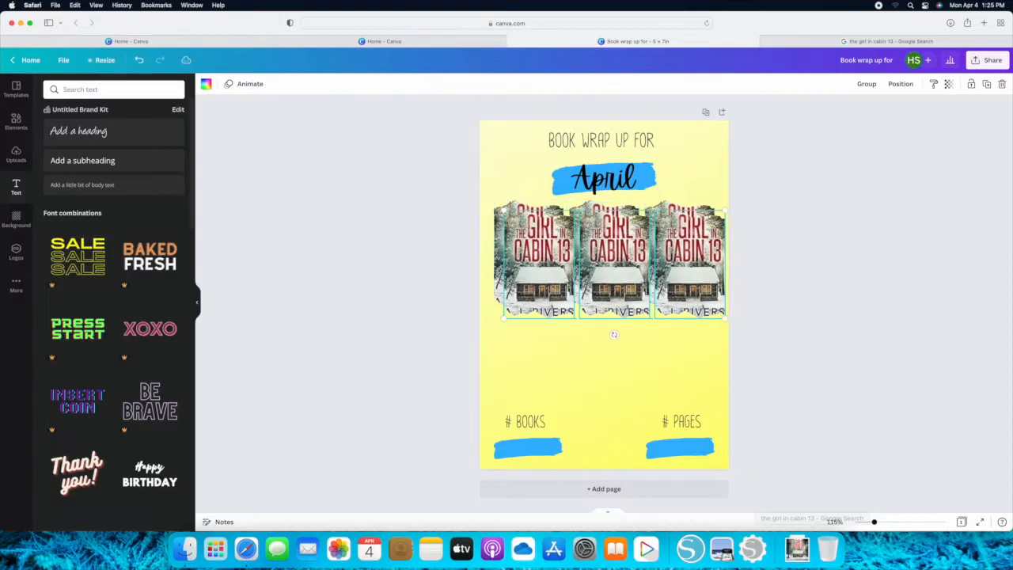
drag(691, 295, 679, 386)
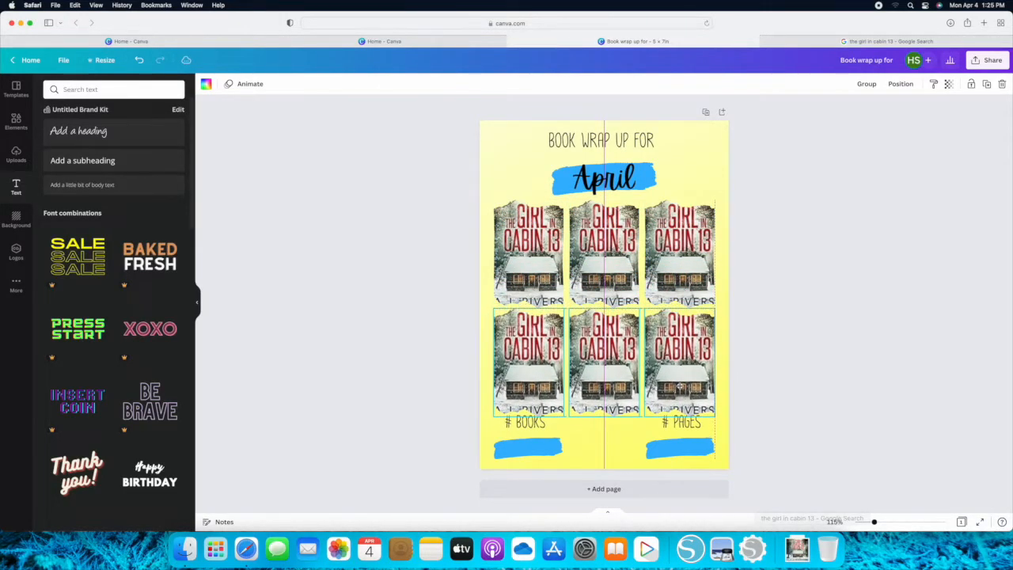
drag(679, 386, 679, 386)
click(588, 437)
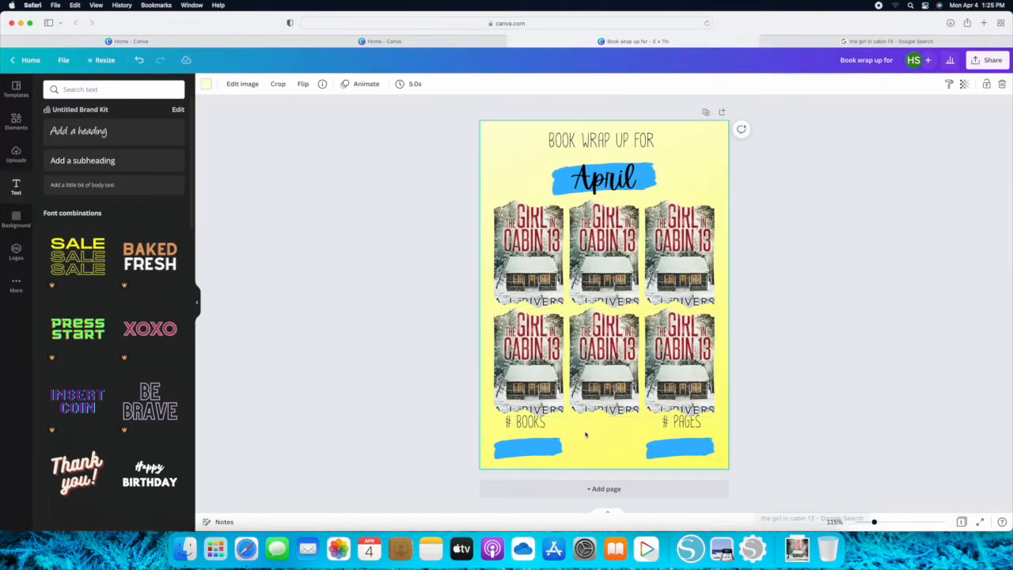
Step: Move the "# BOOKS" and "# PAGES" labels slightly down, clear of the second row of covers
drag(530, 423, 535, 428)
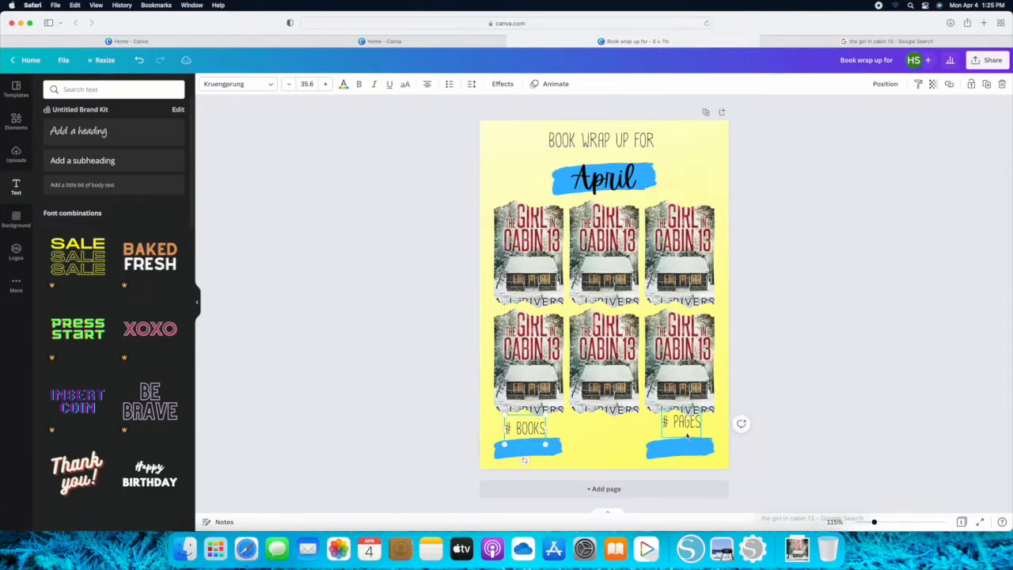
drag(688, 425, 689, 432)
click(891, 276)
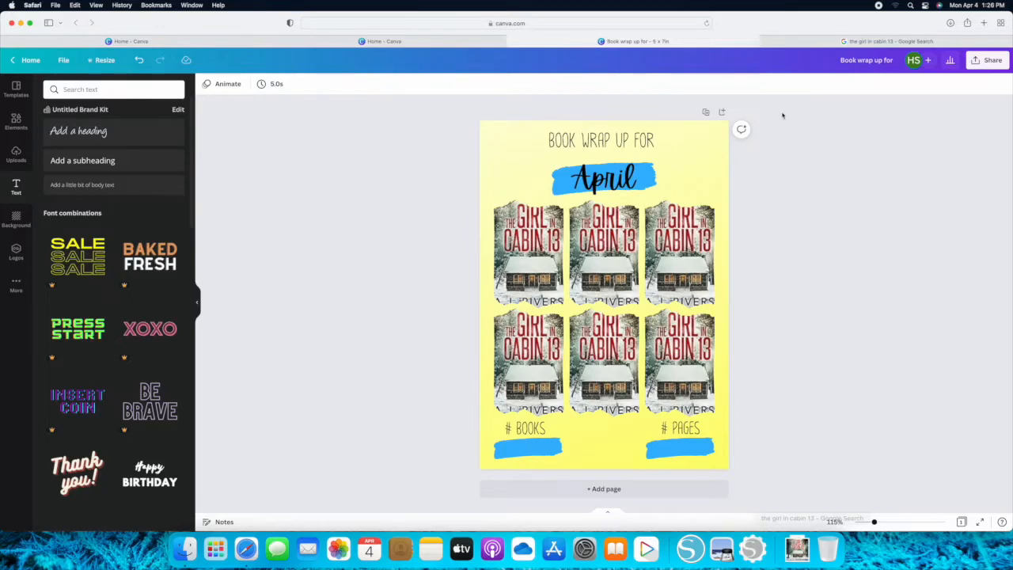
Step: Open the 2022 Book Wrap Up For March design to examine its stats layout, and return to the April design
click(383, 41)
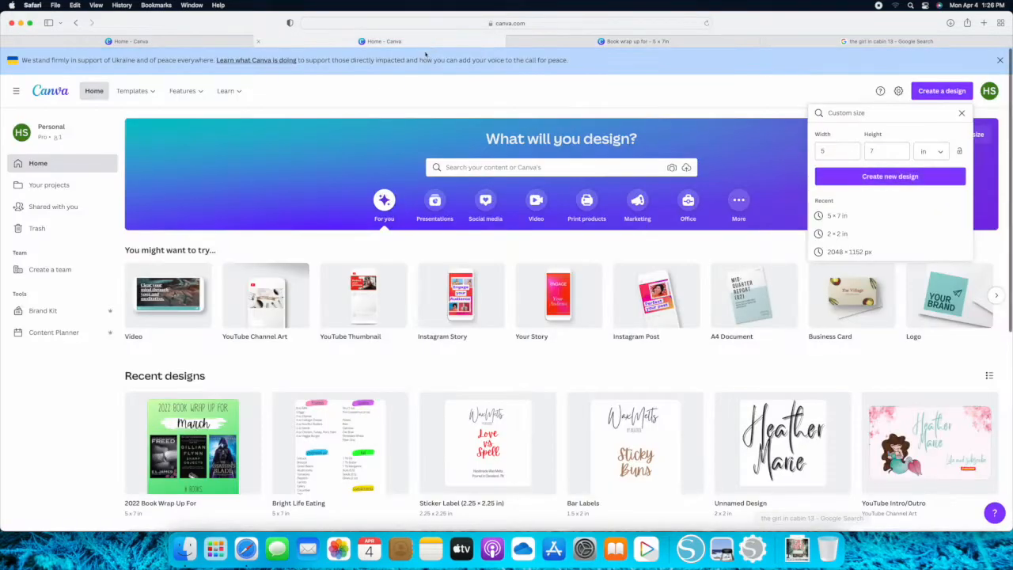
click(208, 451)
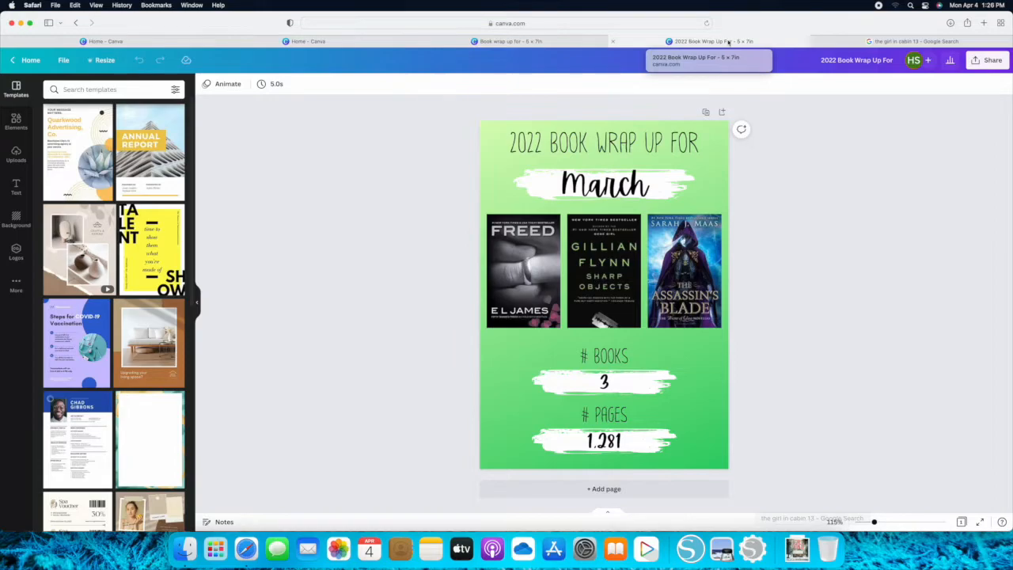
click(558, 41)
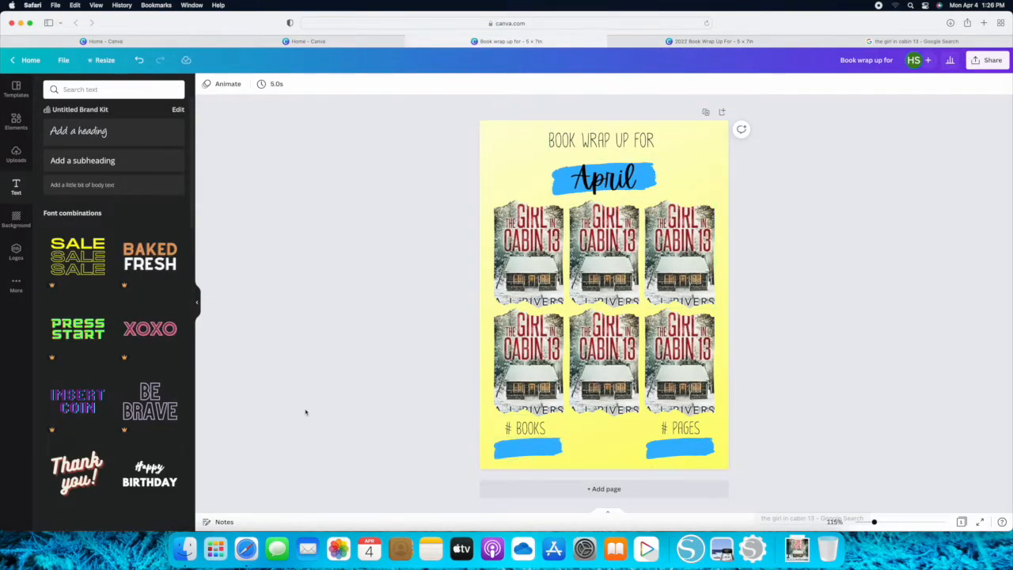
Step: Add a heading text box and place it over the brush stroke under "# BOOKS"
click(104, 132)
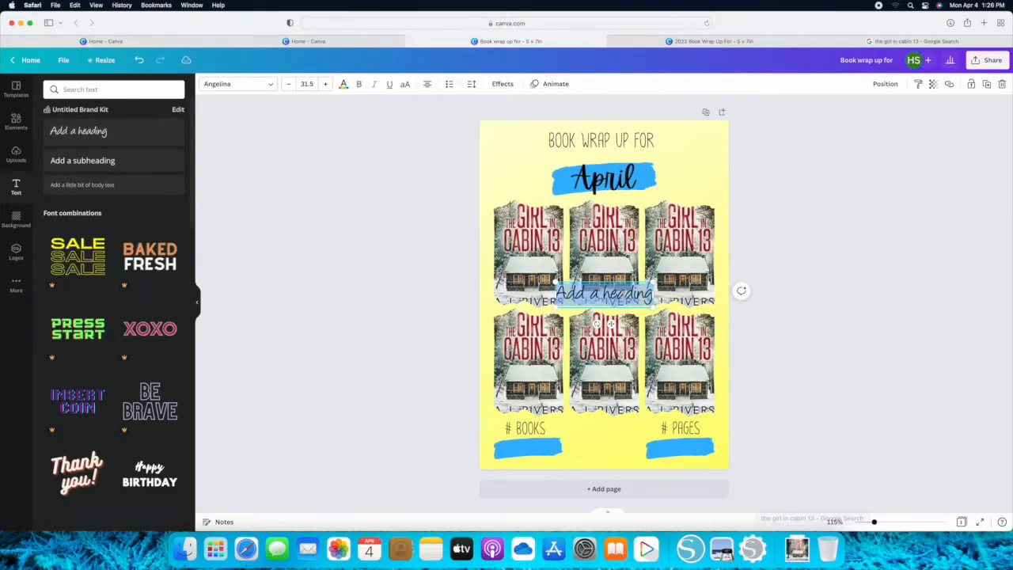
drag(626, 297, 600, 389)
click(621, 292)
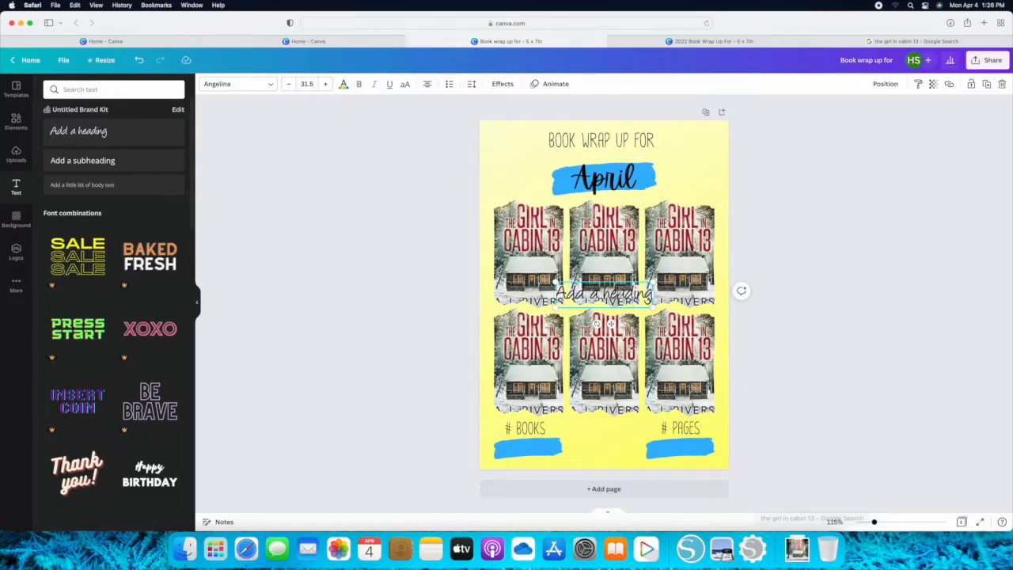
drag(612, 323, 544, 478)
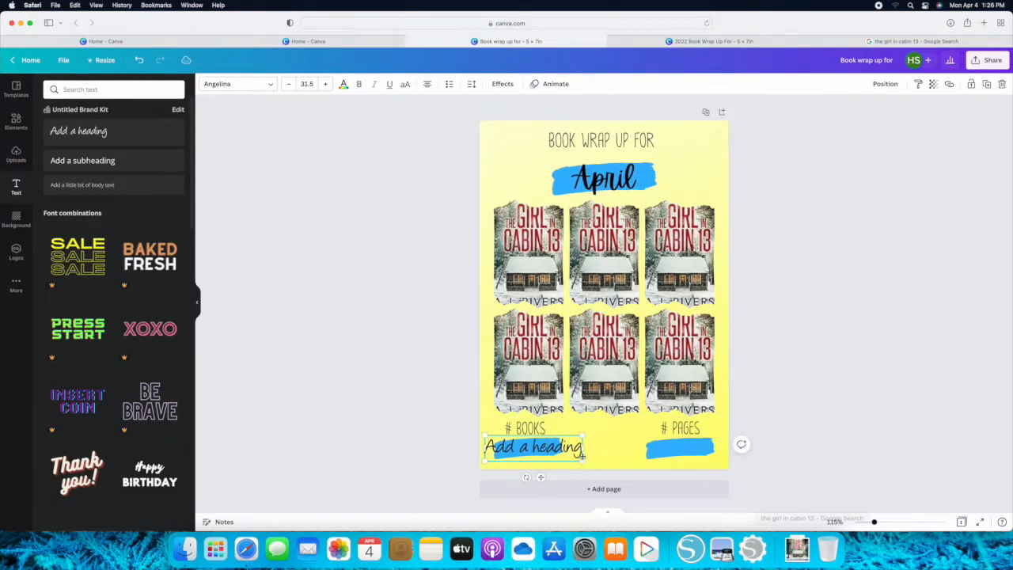
Step: Narrow the new heading's text box and reduce its font size to 18.5
drag(584, 447, 547, 448)
click(289, 84)
click(289, 84)
click(289, 84)
click(289, 84)
click(289, 84)
click(289, 83)
click(289, 84)
click(289, 84)
click(289, 84)
click(289, 84)
click(289, 84)
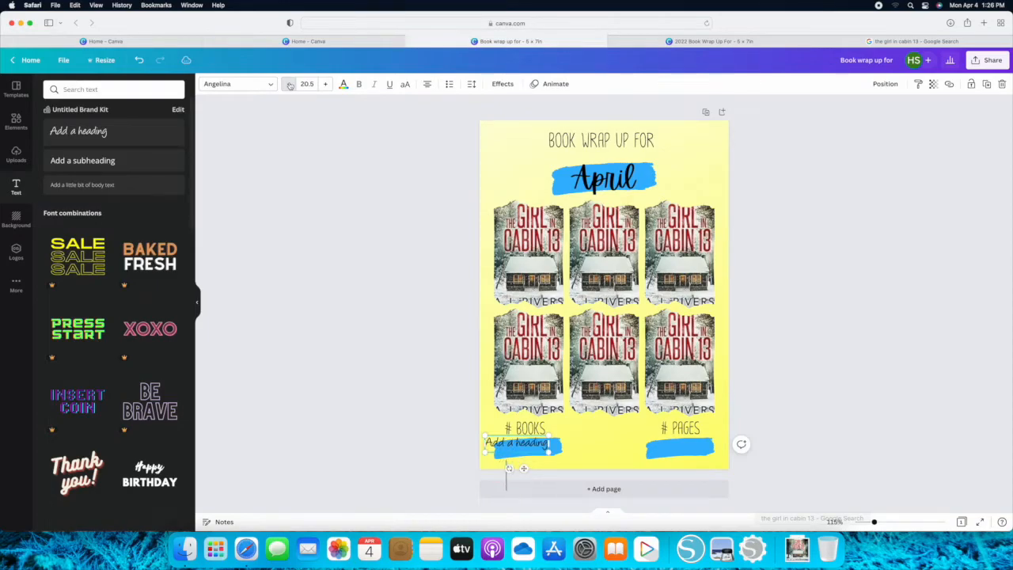
click(288, 84)
click(289, 84)
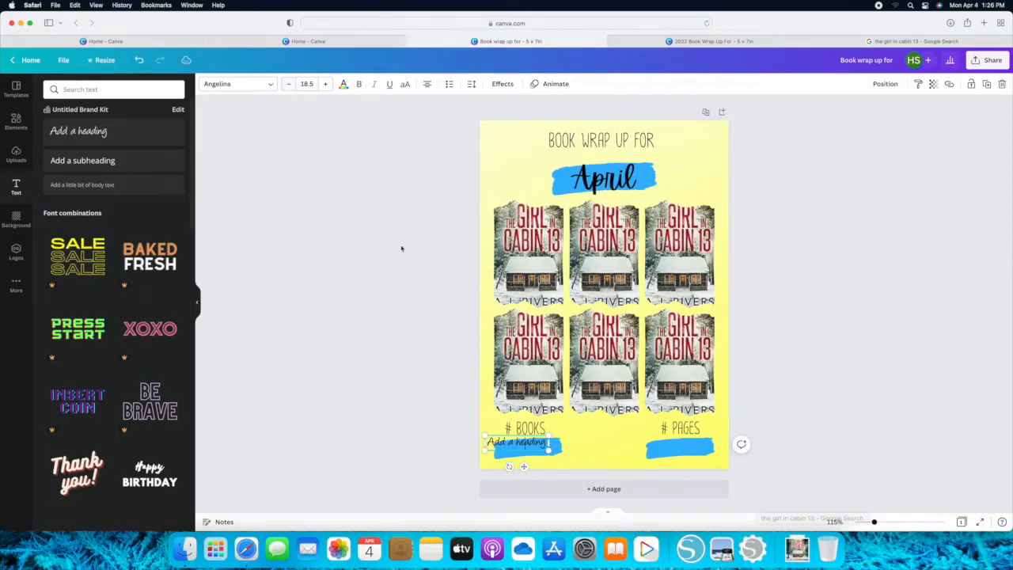
Step: Replace the heading's placeholder text under "# BOOKS" with "10"
double_click(546, 441)
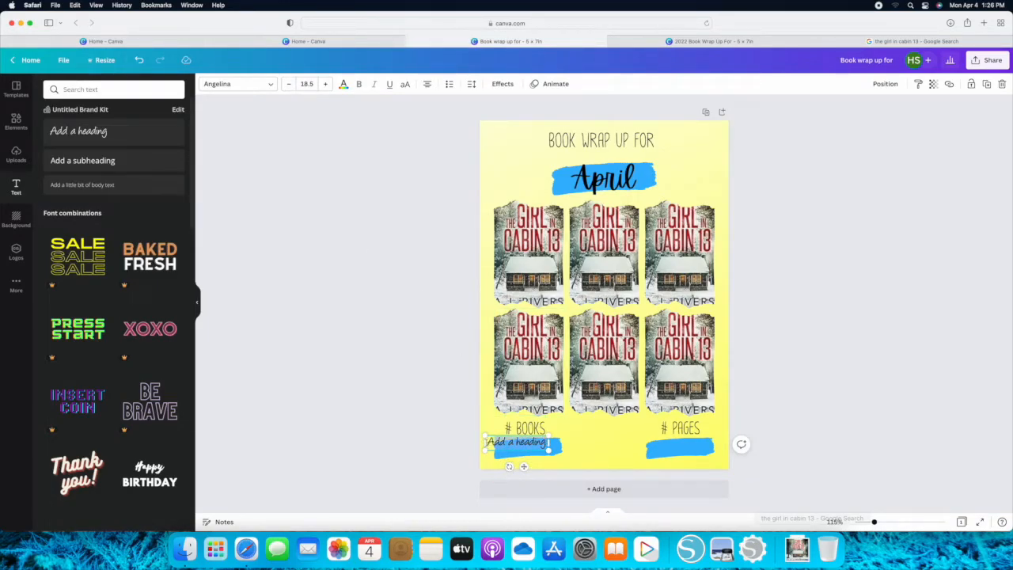
key(BackSpace)
text(10)
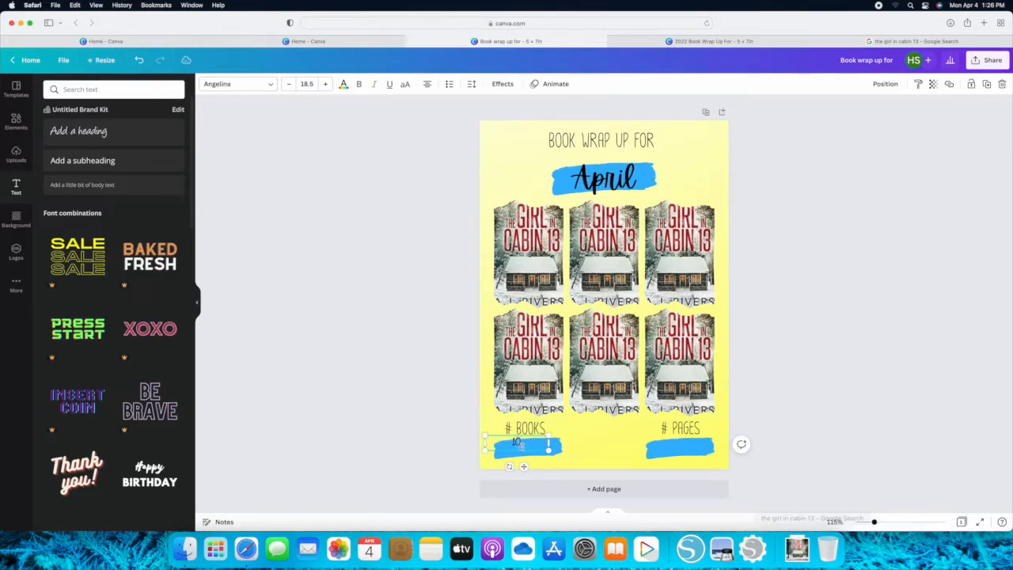
Step: Move the "10" onto the brush stroke under "# BOOKS", enlarge its font size to 25.5, and recentre it on the stroke
drag(524, 466, 535, 471)
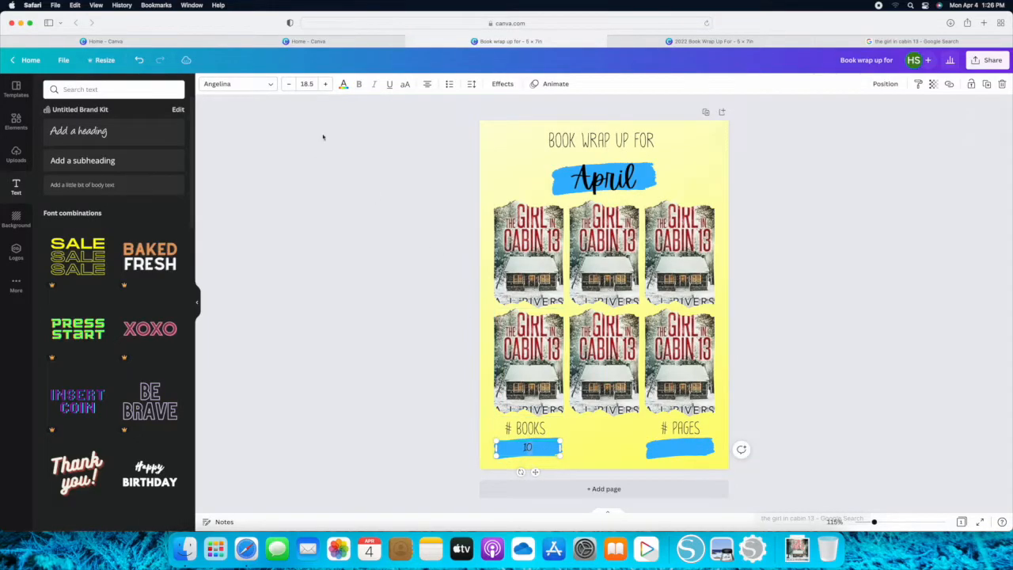
click(324, 84)
click(324, 83)
click(325, 83)
click(325, 84)
click(324, 84)
click(325, 84)
click(324, 84)
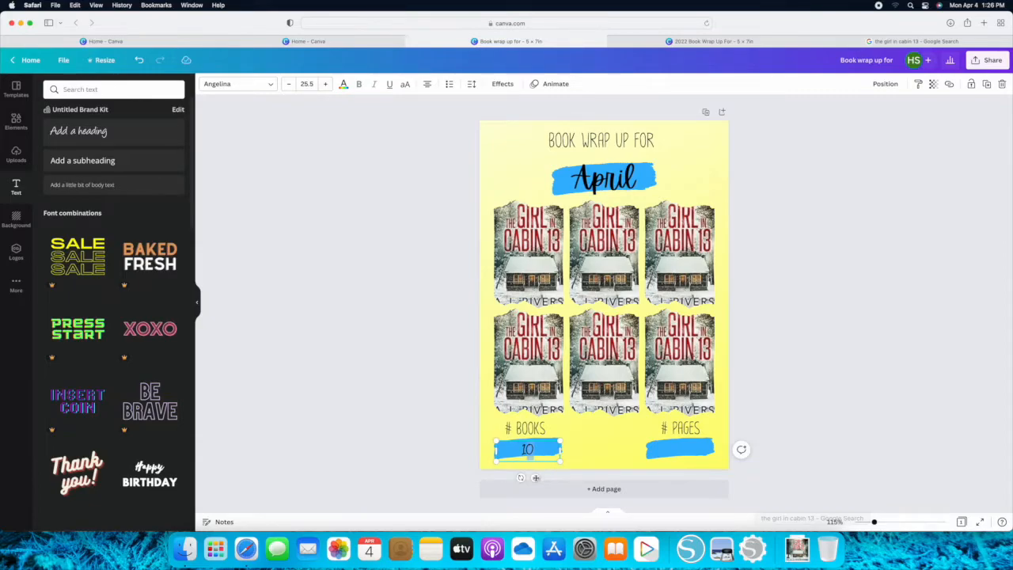
drag(535, 477, 536, 475)
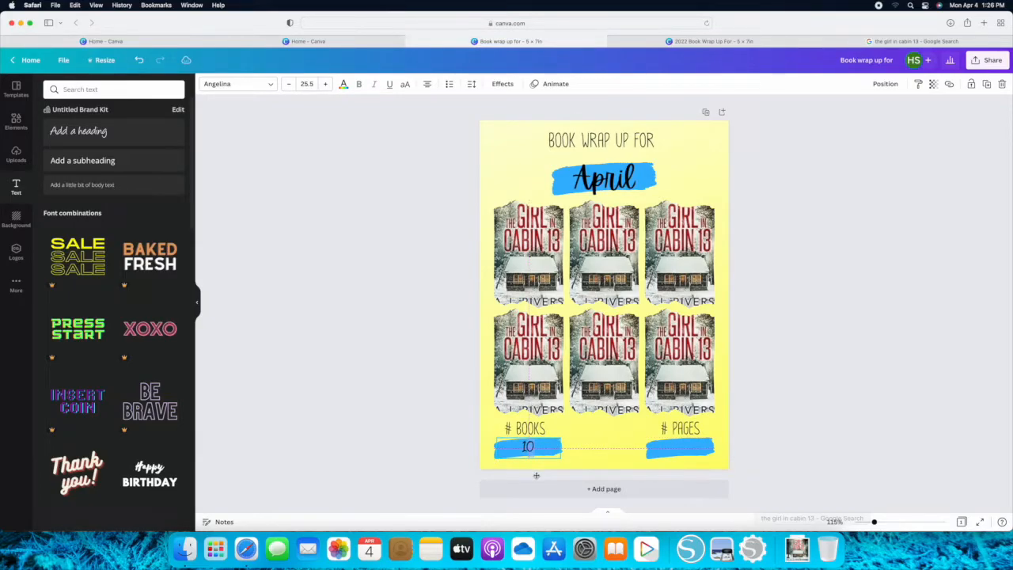
click(605, 456)
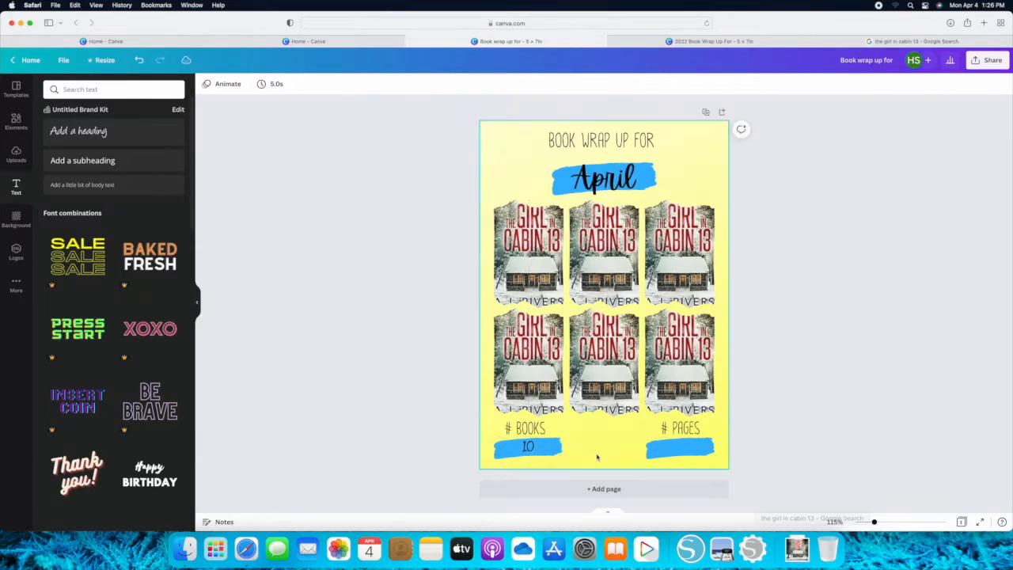
Step: Change the text colour of the "10" under "# BOOKS" to white
click(532, 448)
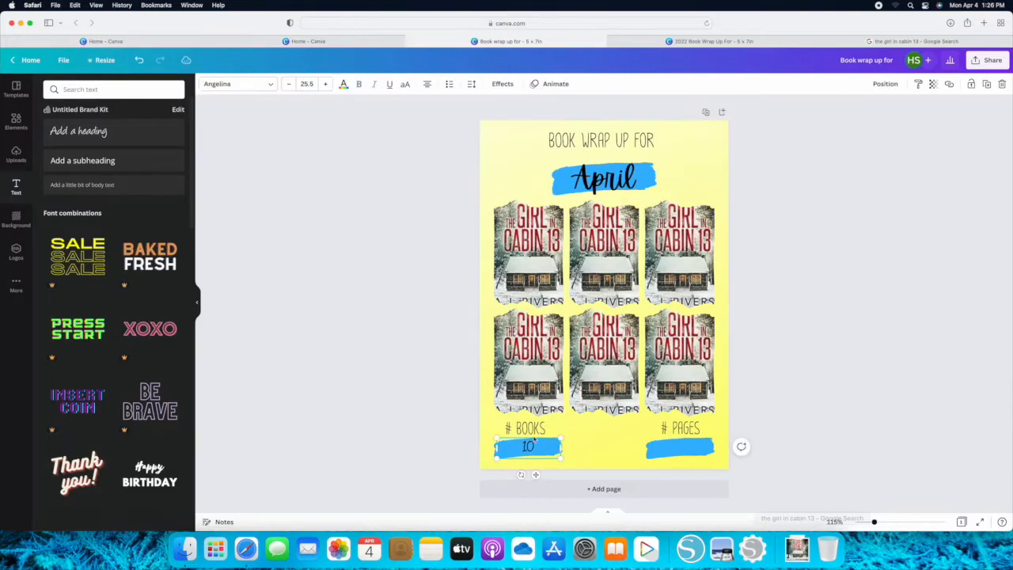
click(343, 85)
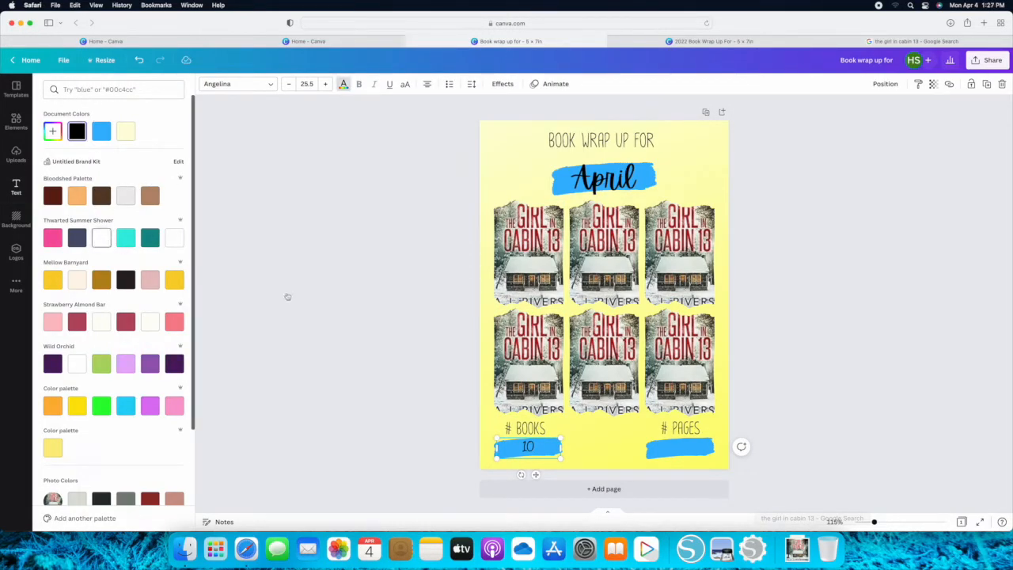
click(312, 296)
click(612, 441)
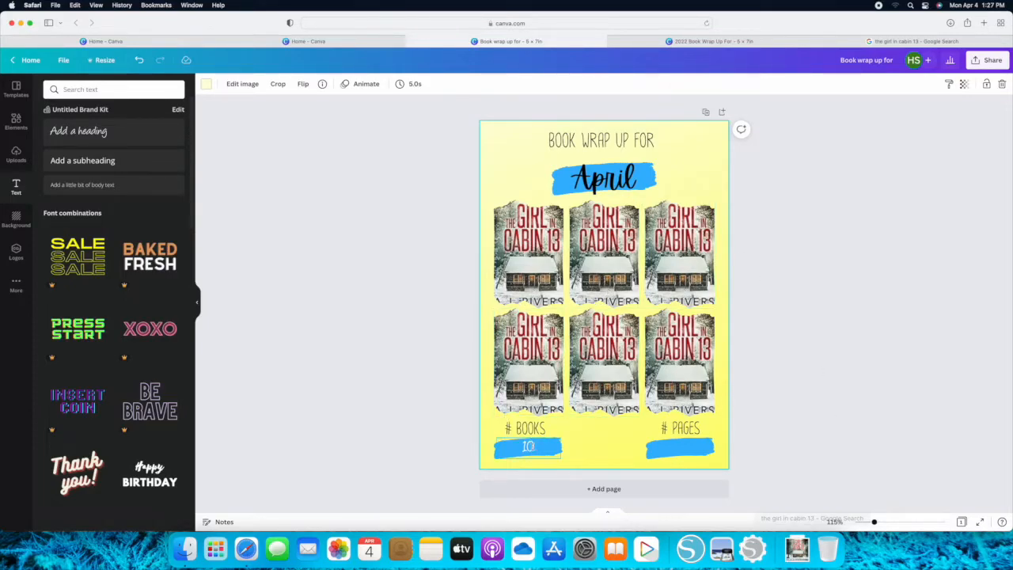
Step: Duplicate the white "10" onto the brush stroke under "# PAGES" and change the copy to "1000"
click(531, 448)
key(super+v)
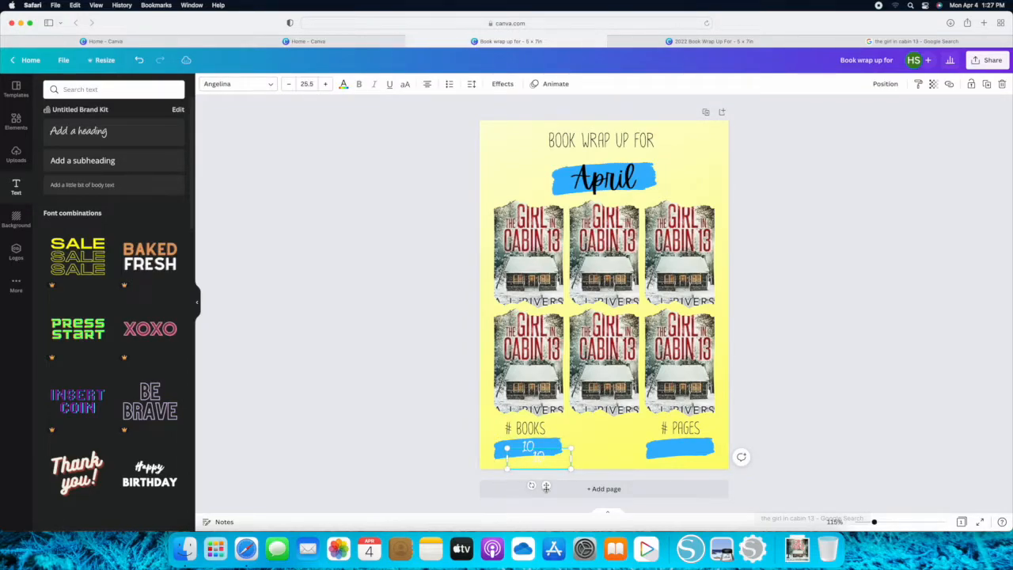
drag(547, 486, 692, 476)
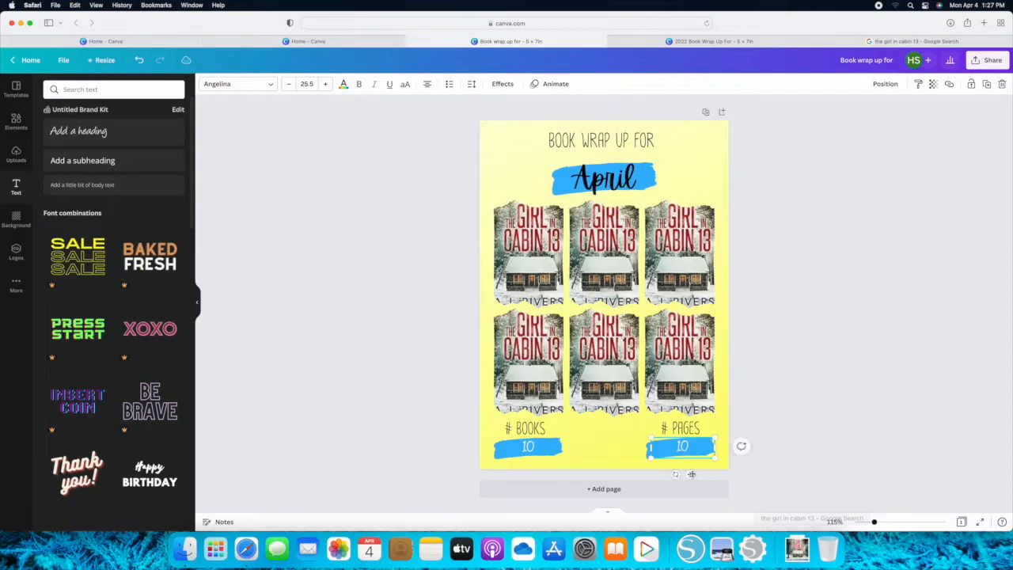
click(689, 445)
text(00)
click(828, 410)
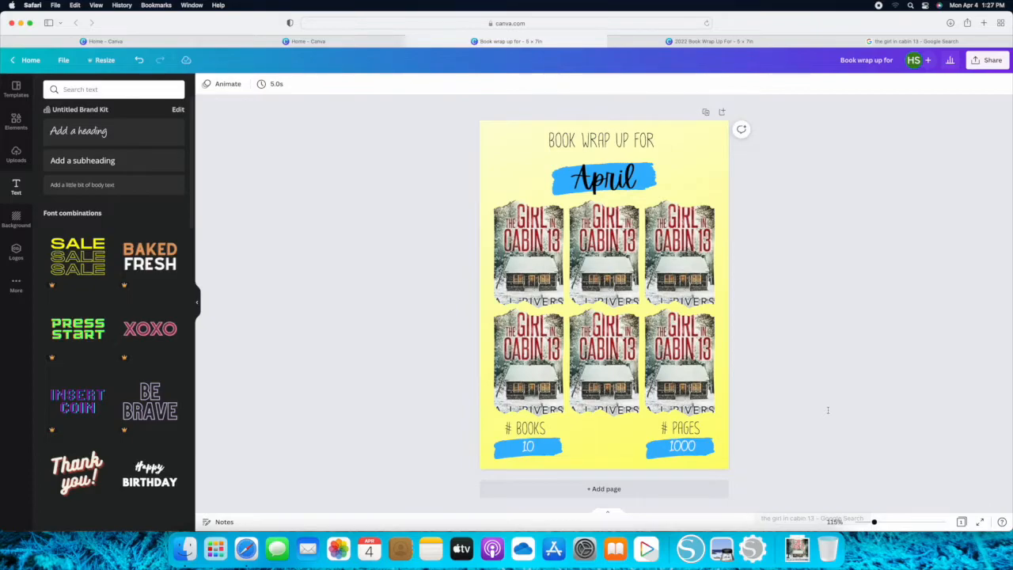
Step: Add a second page and move the lower row of three book covers onto its upper area
click(616, 491)
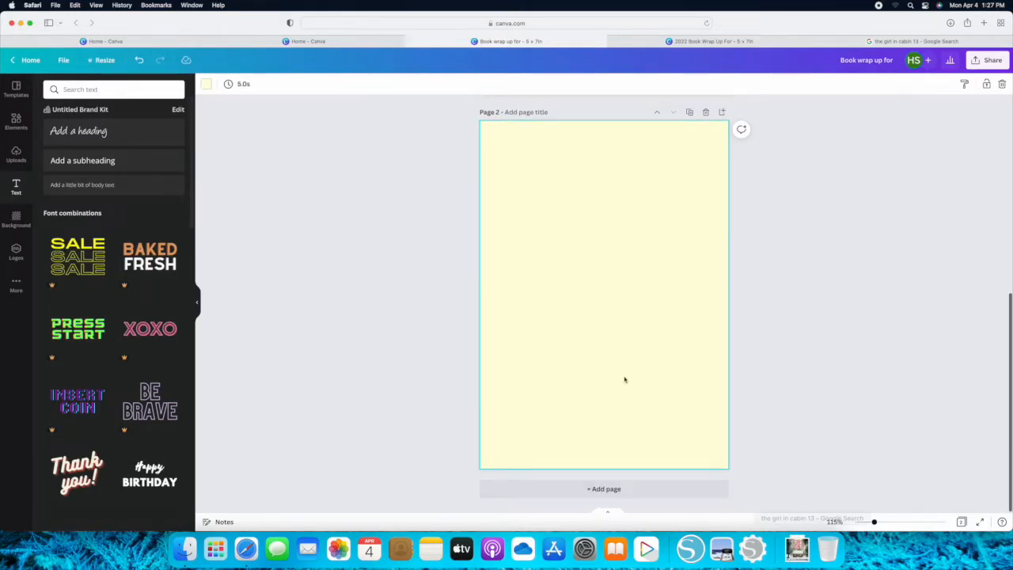
scroll(797, 344, up, 8)
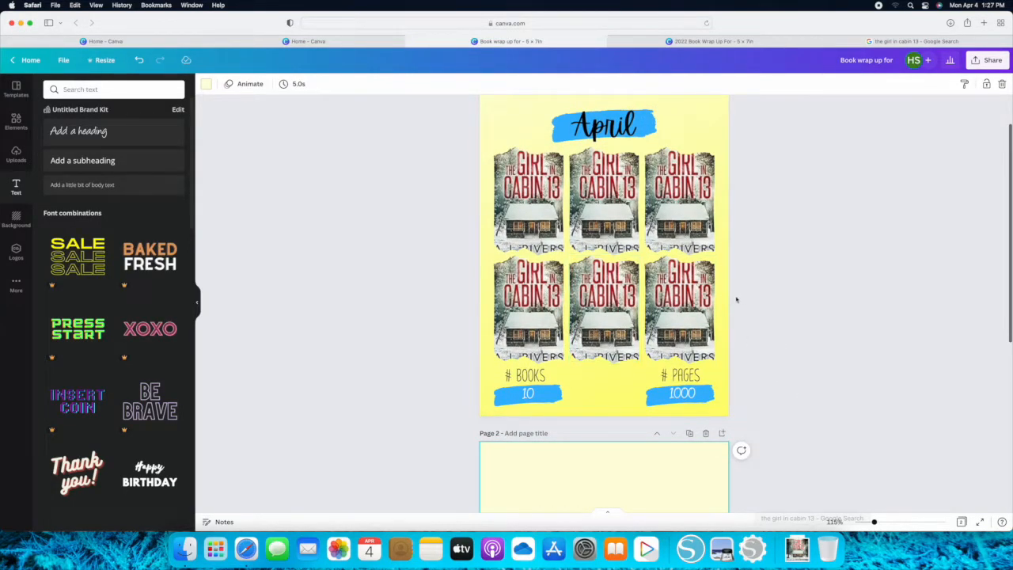
drag(723, 302, 524, 313)
drag(598, 302, 601, 507)
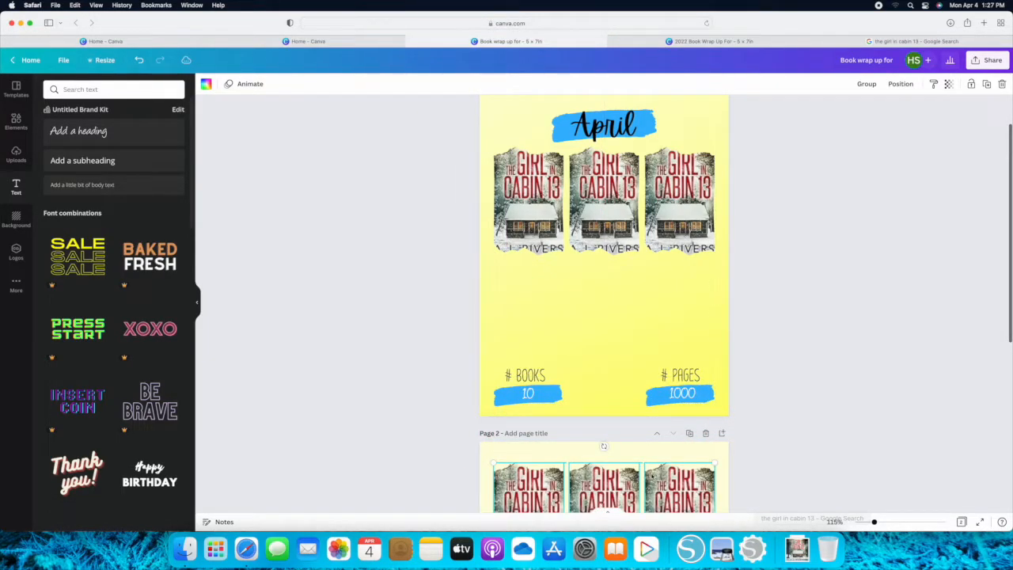
scroll(644, 471, down, 5)
drag(678, 301, 677, 305)
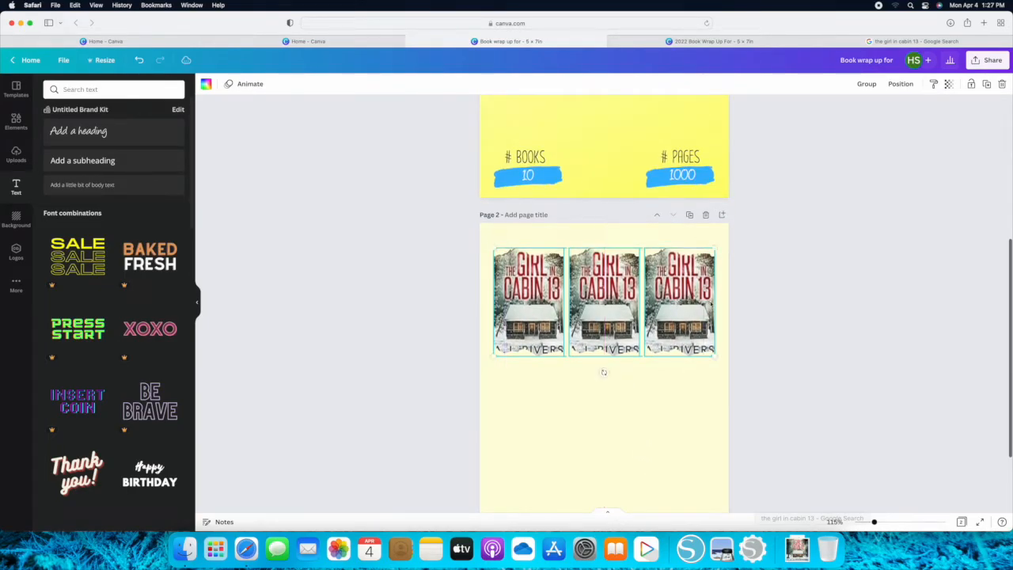
click(673, 423)
Step: Shrink the third book cover in the row on page 2 and compare it with the page 1 covers
click(711, 348)
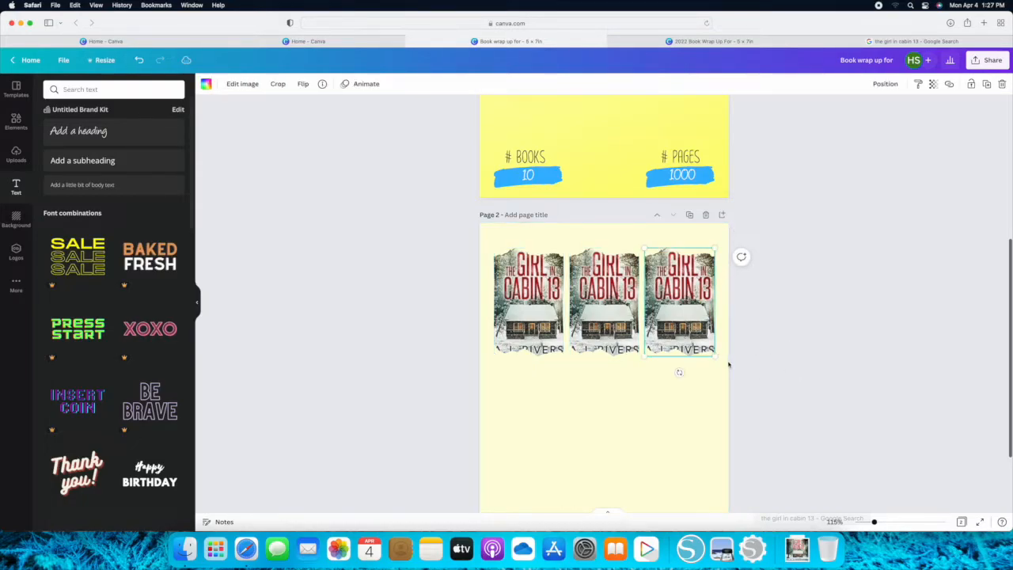
drag(716, 356, 701, 336)
scroll(728, 381, up, 3)
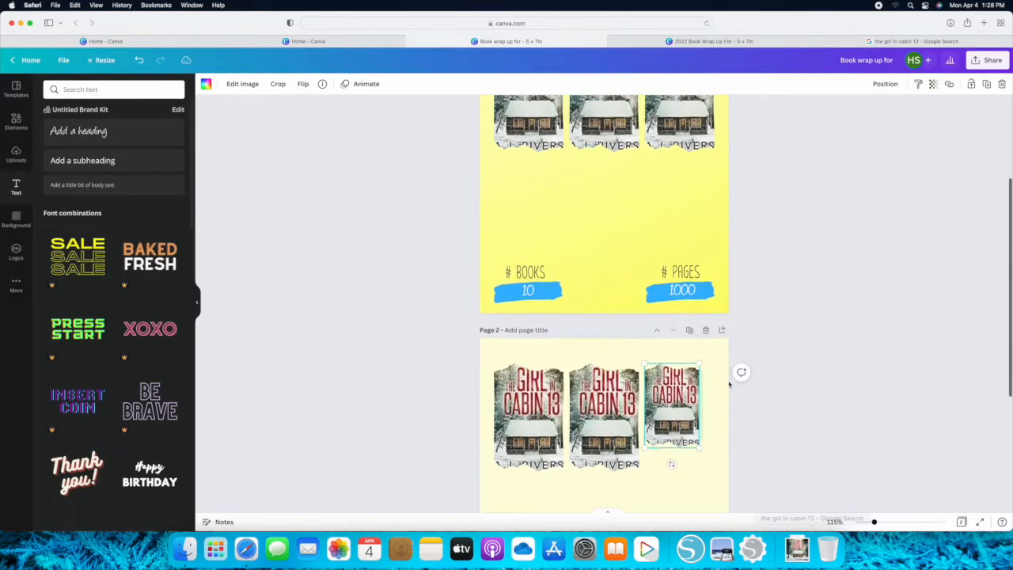
scroll(729, 384, up, 2)
scroll(690, 328, down, 4)
scroll(690, 330, up, 5)
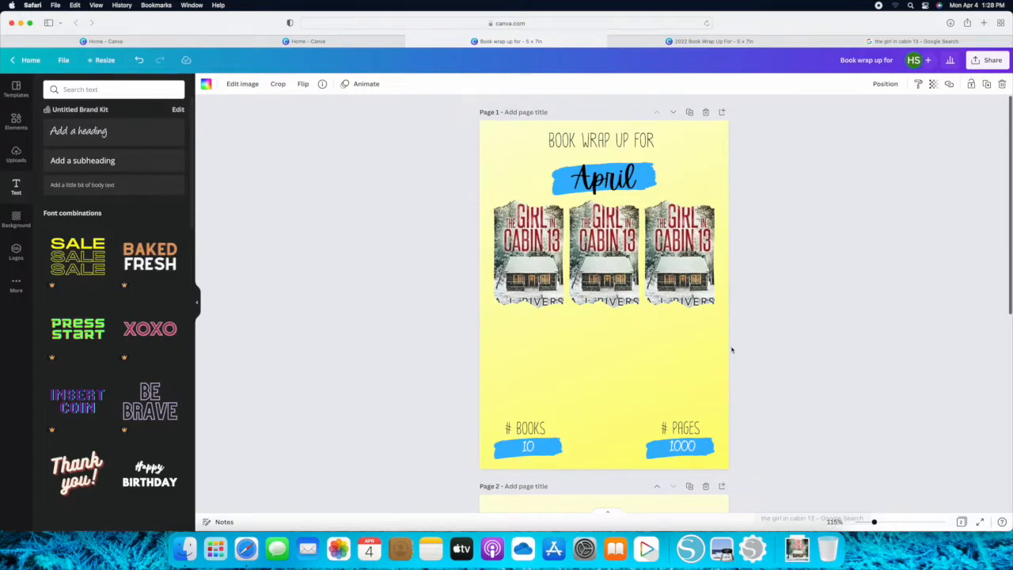
scroll(731, 350, down, 7)
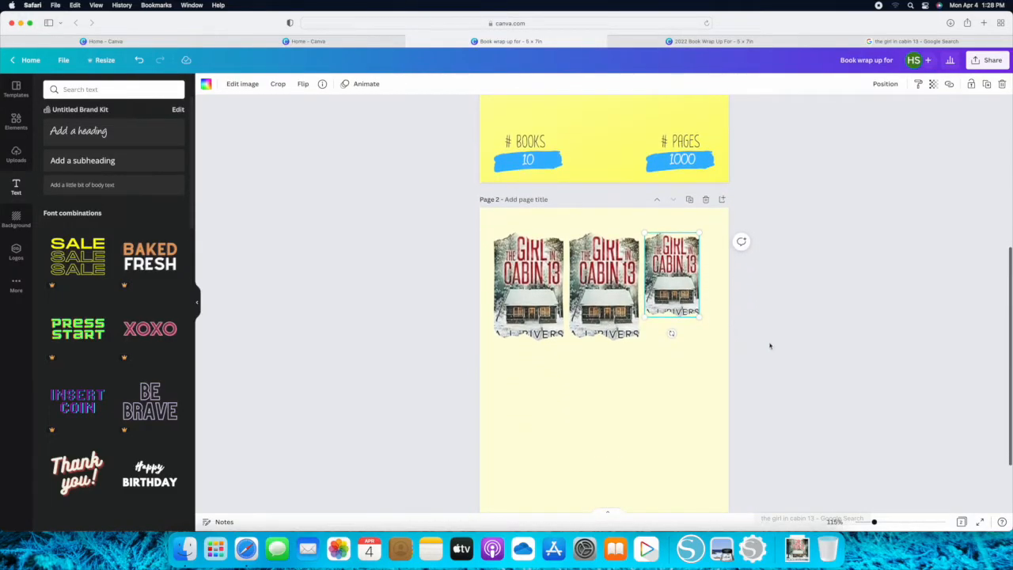
Step: Delete page 2 and move the "# BOOKS" heading with its stroke and count to the centre below the covers
click(705, 198)
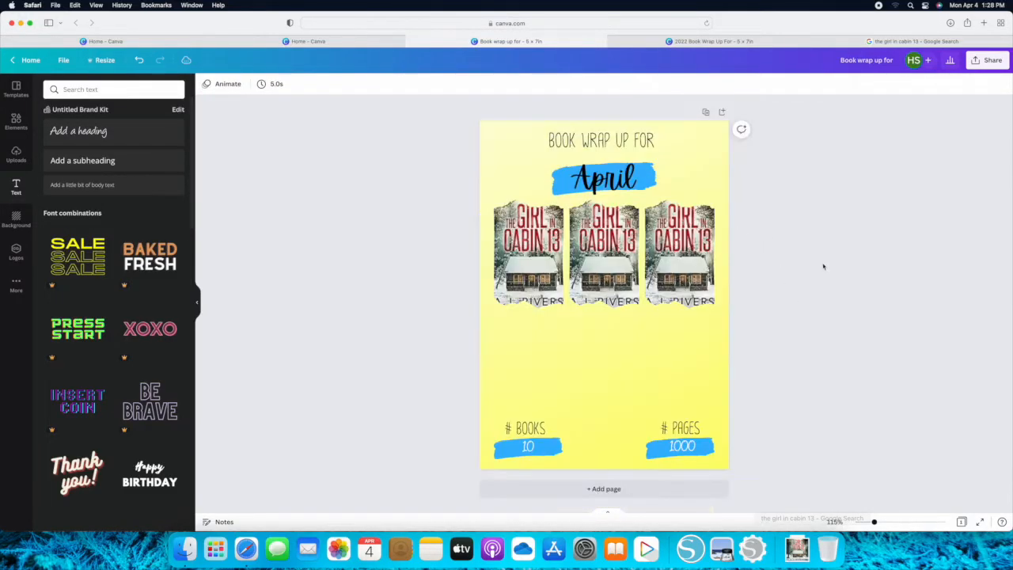
drag(588, 413, 490, 461)
drag(528, 431, 612, 341)
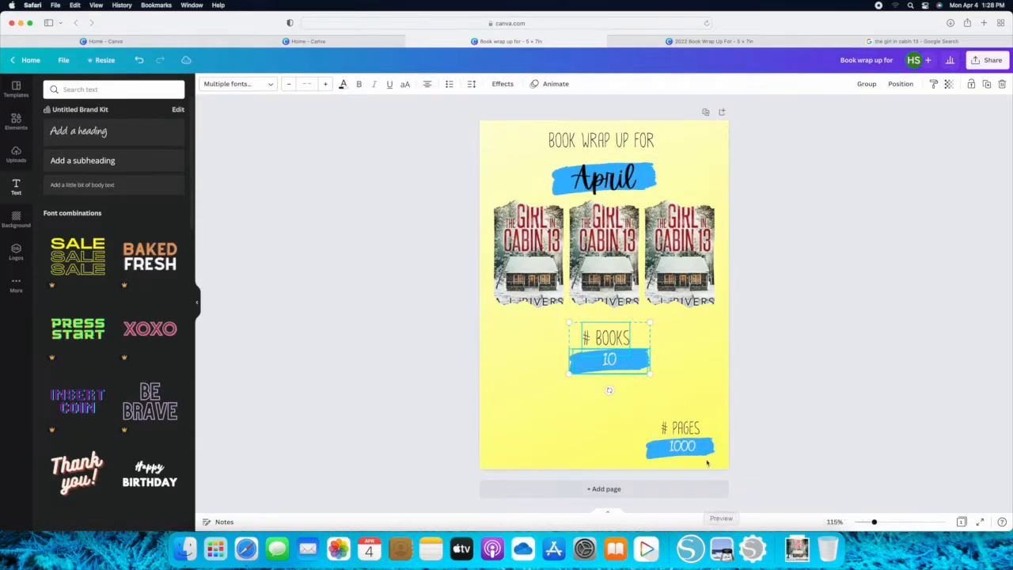
Step: Delete the "# PAGES" heading with its stroke and count, and enlarge and centre the "# BOOKS" set
click(679, 463)
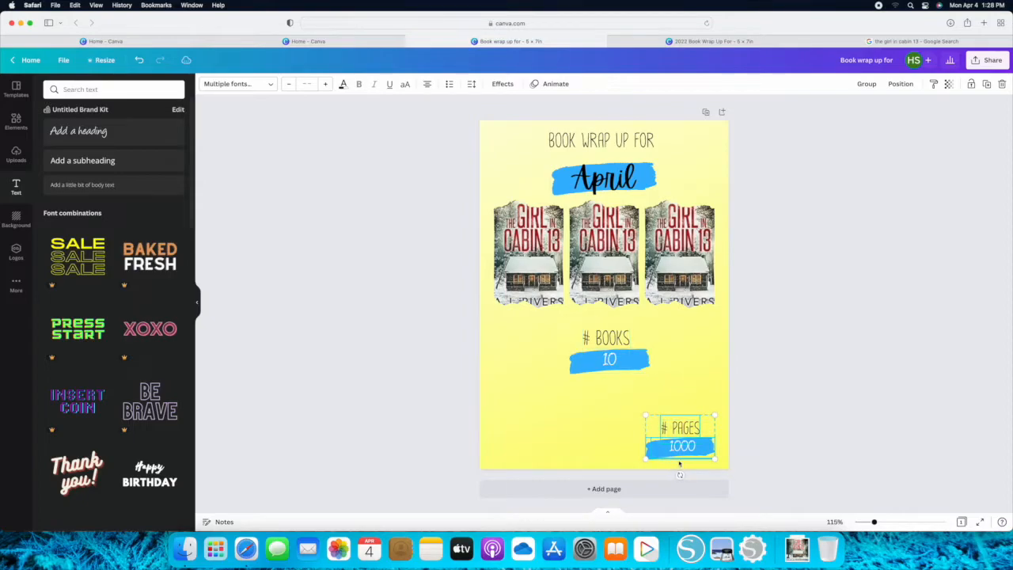
key(BackSpace)
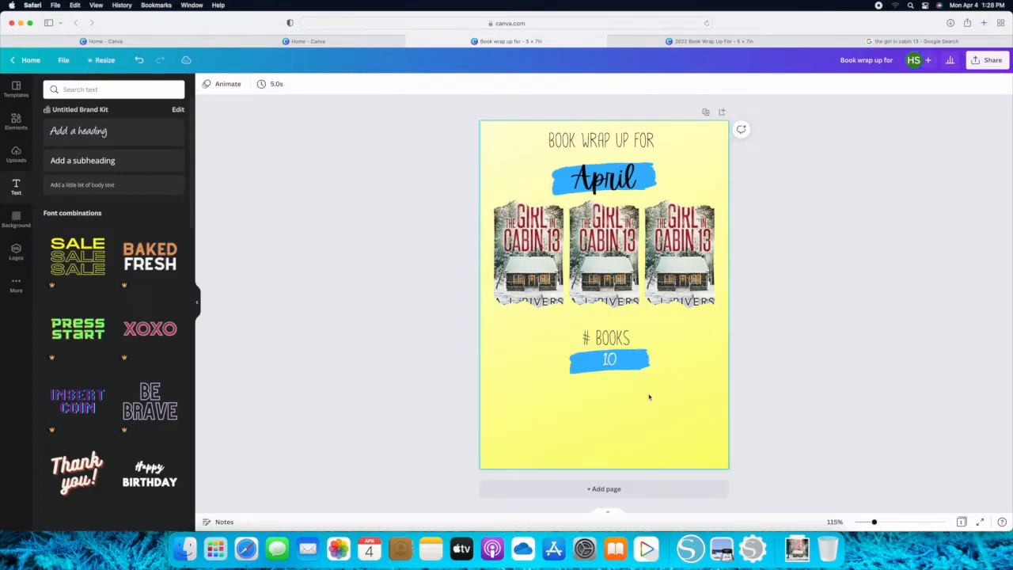
drag(671, 340, 566, 388)
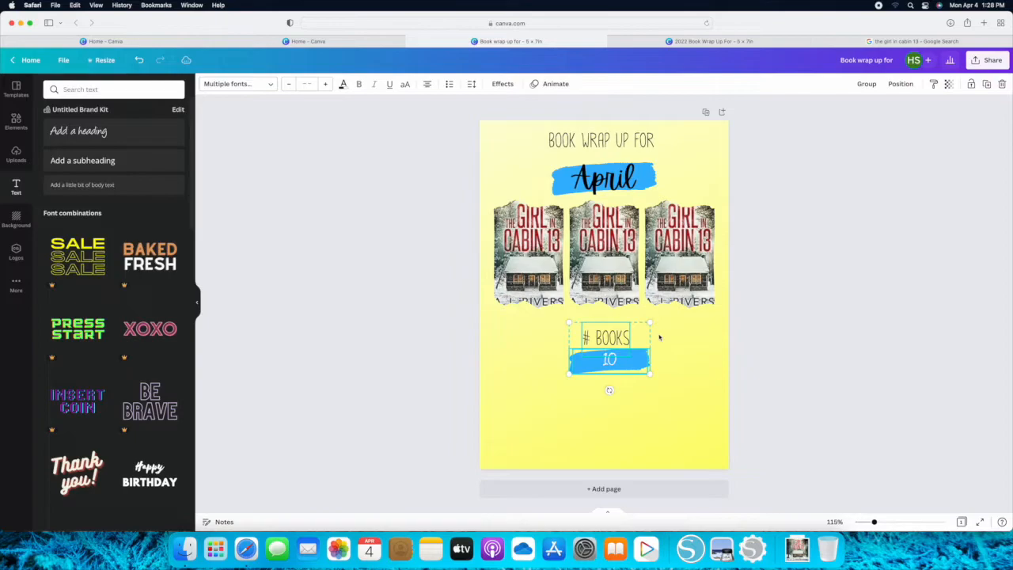
drag(651, 324, 622, 339)
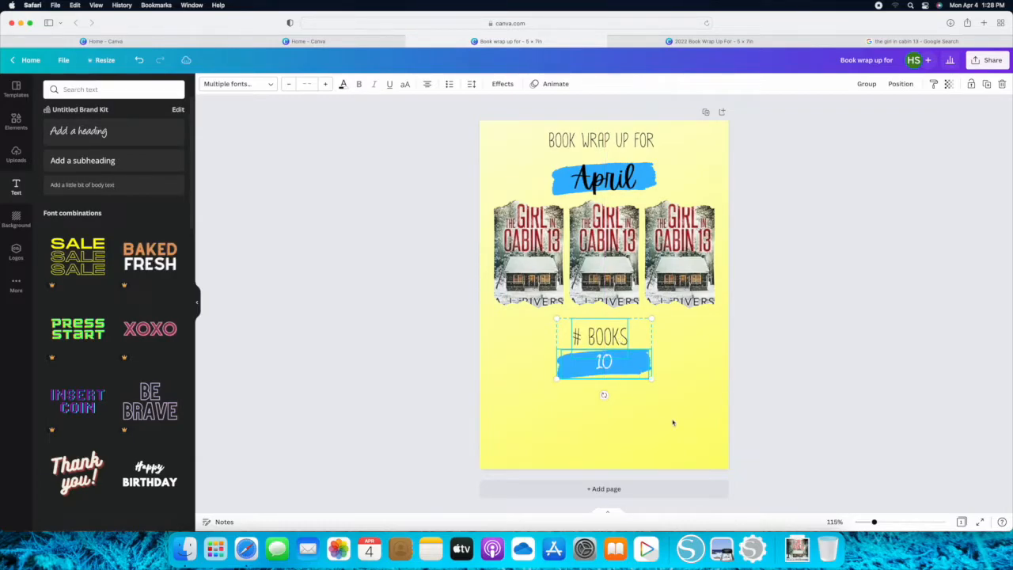
Step: Duplicate the "# BOOKS" set, place the copy directly below it, and change the copy's heading to "# PAGES"
key(super+d)
drag(632, 346, 621, 412)
click(701, 425)
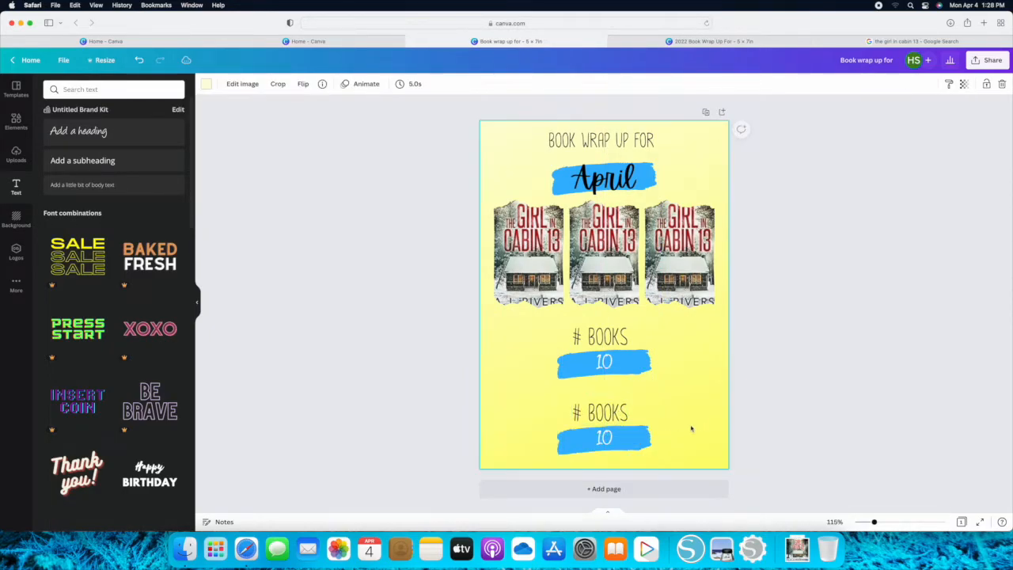
click(624, 411)
drag(627, 412, 590, 412)
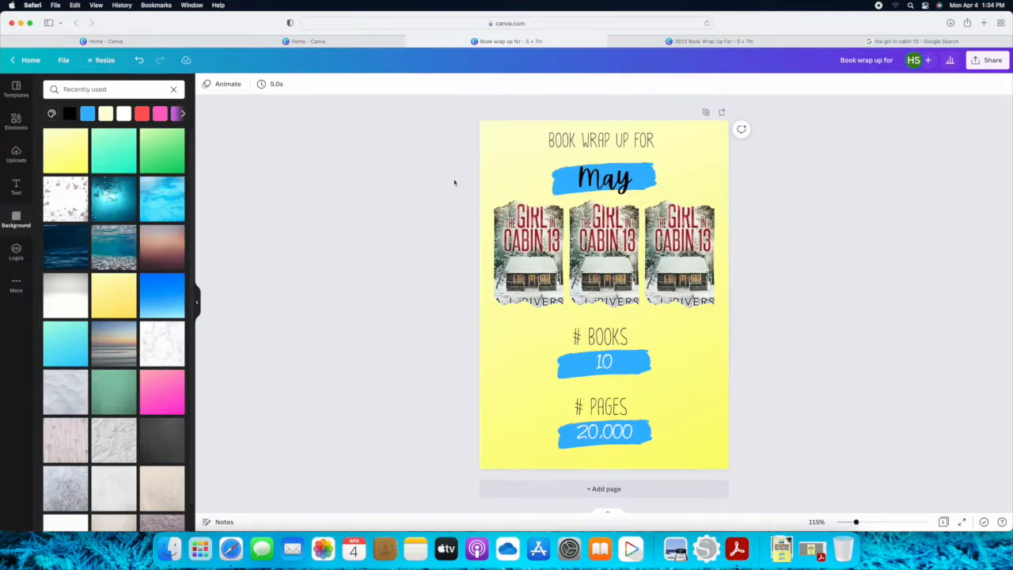
Step: Recolour the page's gradient background, trying brown, green and blue before settling on pink for its upper colour
click(495, 166)
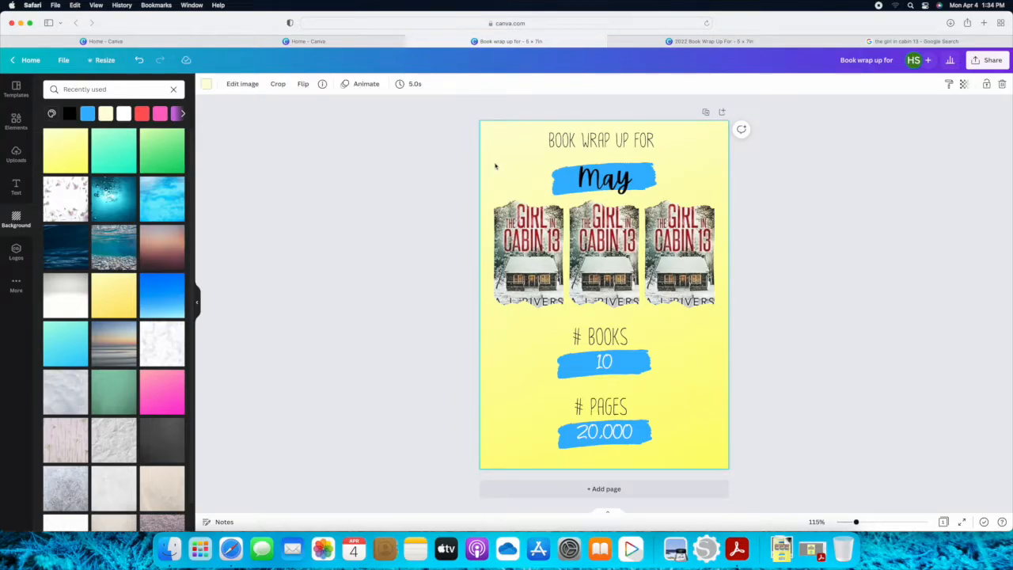
click(206, 86)
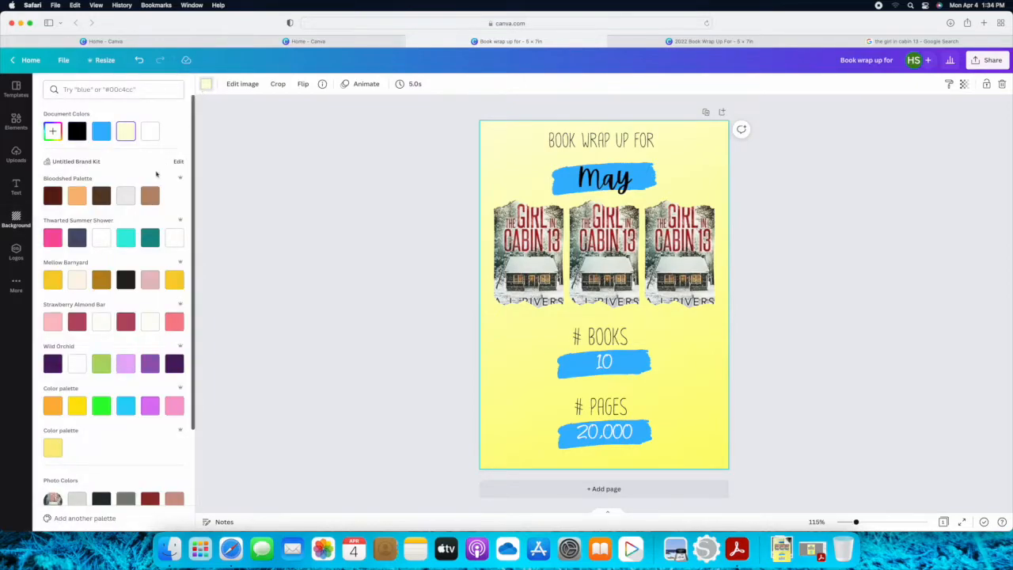
click(150, 196)
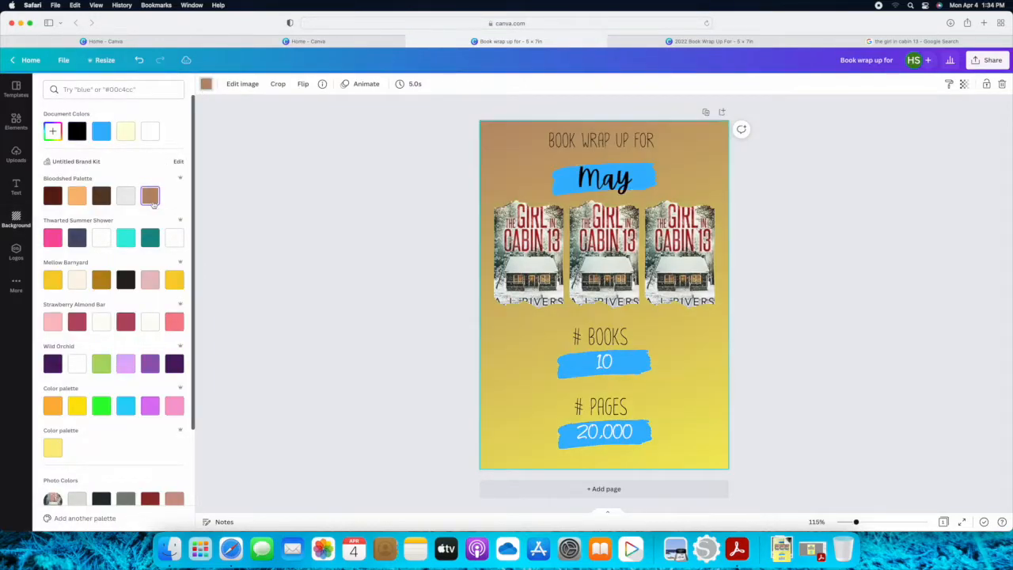
scroll(126, 261, down, 1)
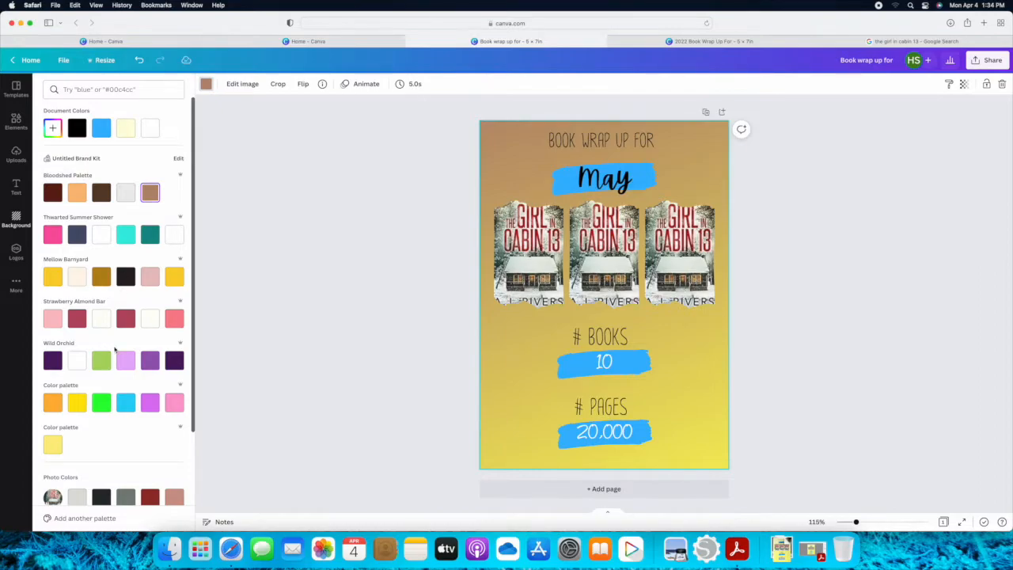
click(102, 363)
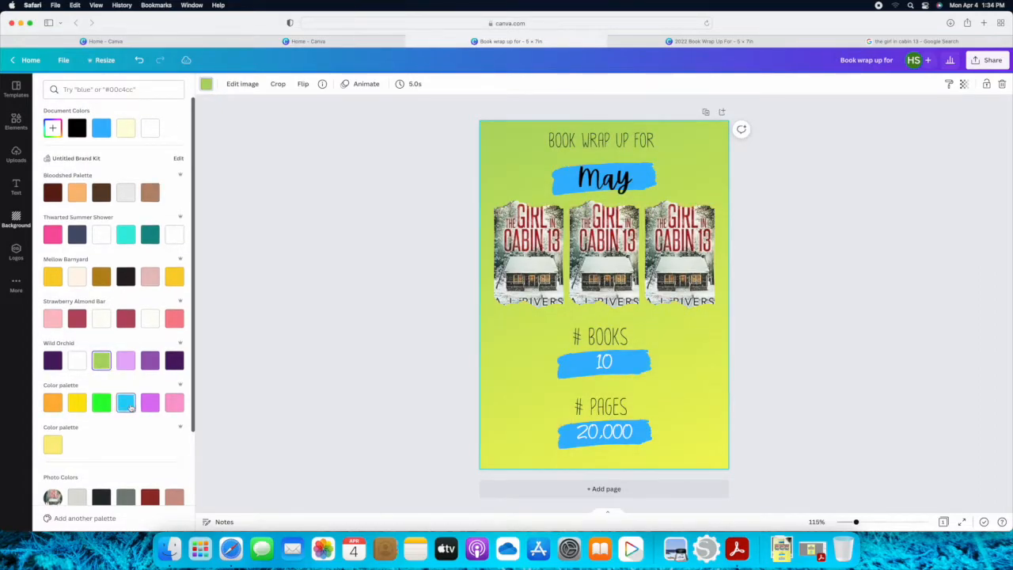
click(127, 404)
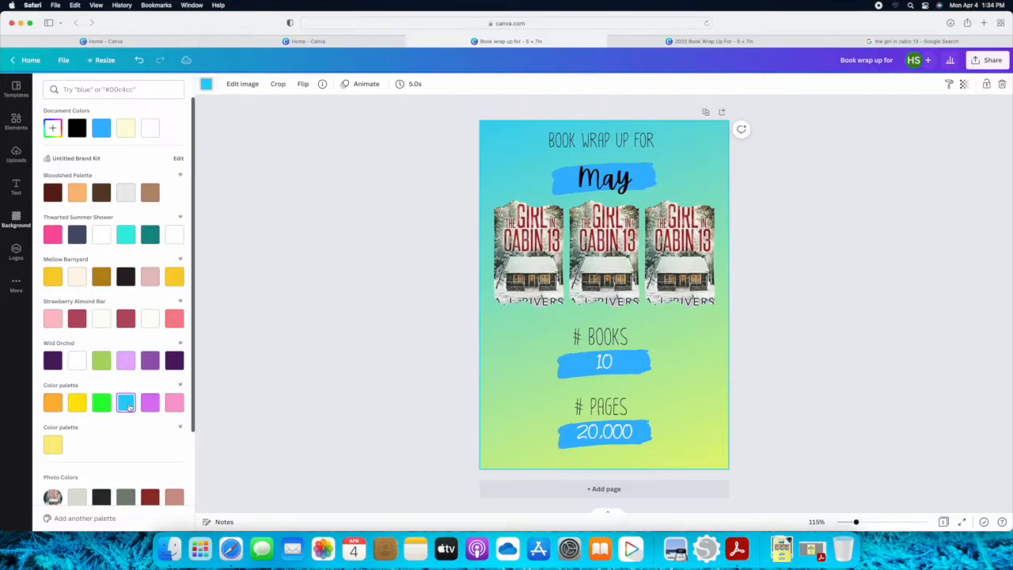
click(174, 403)
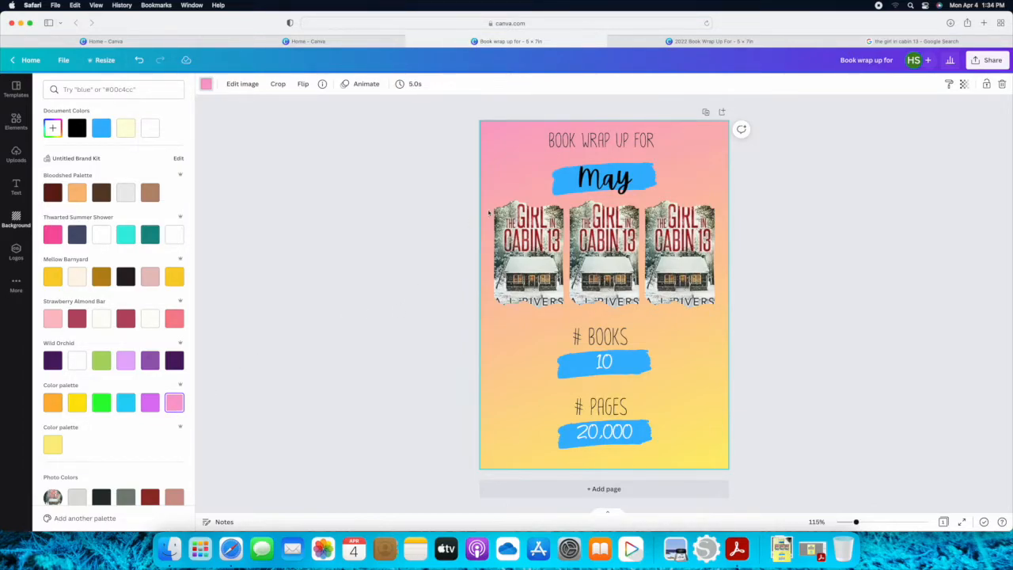
Step: Recolour the brush stroke behind "May" white
click(567, 190)
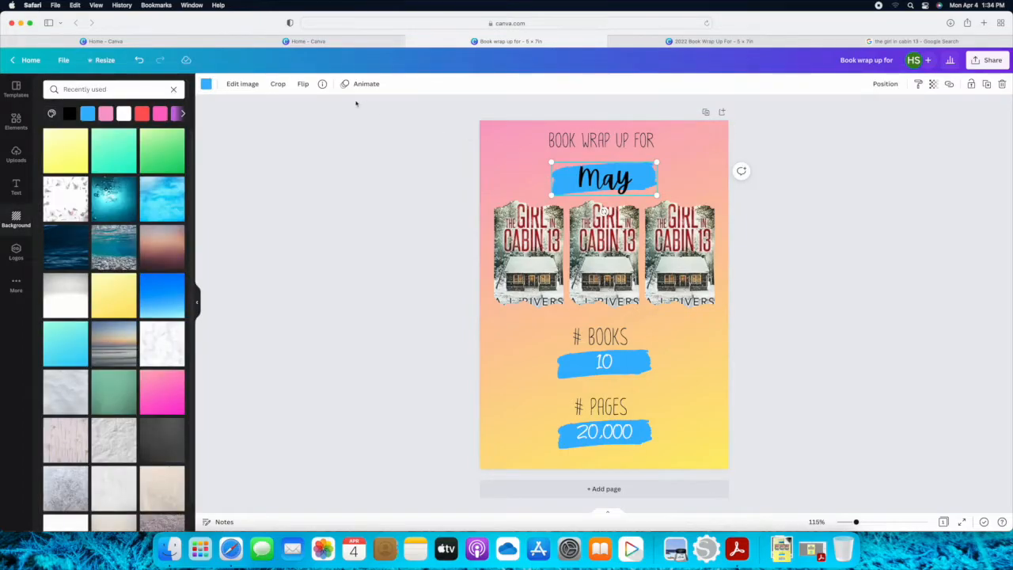
click(206, 85)
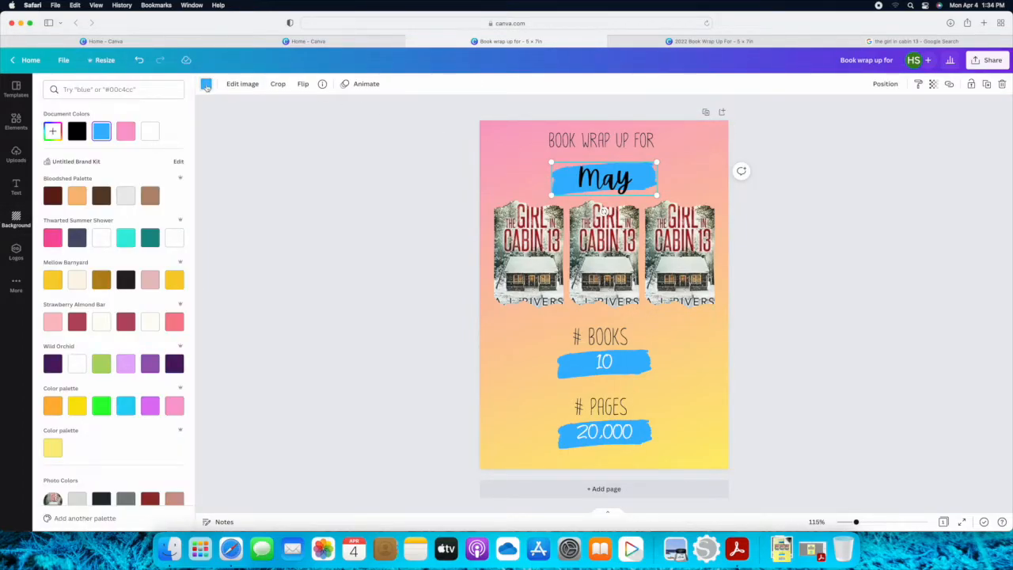
click(146, 136)
Step: Narrow the text box of the 10 under "# BOOKS" and make its text black
click(563, 366)
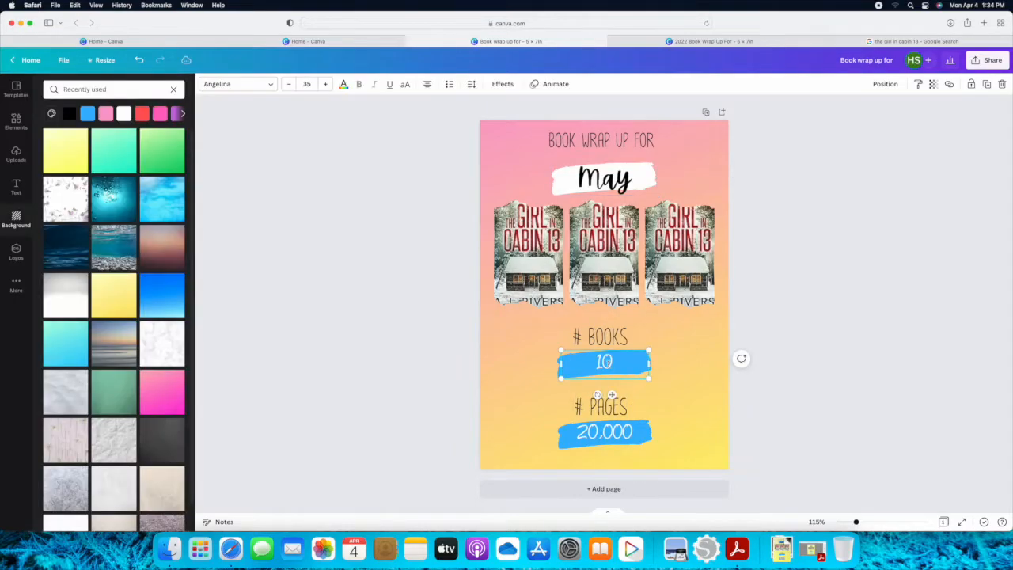
drag(560, 365, 606, 363)
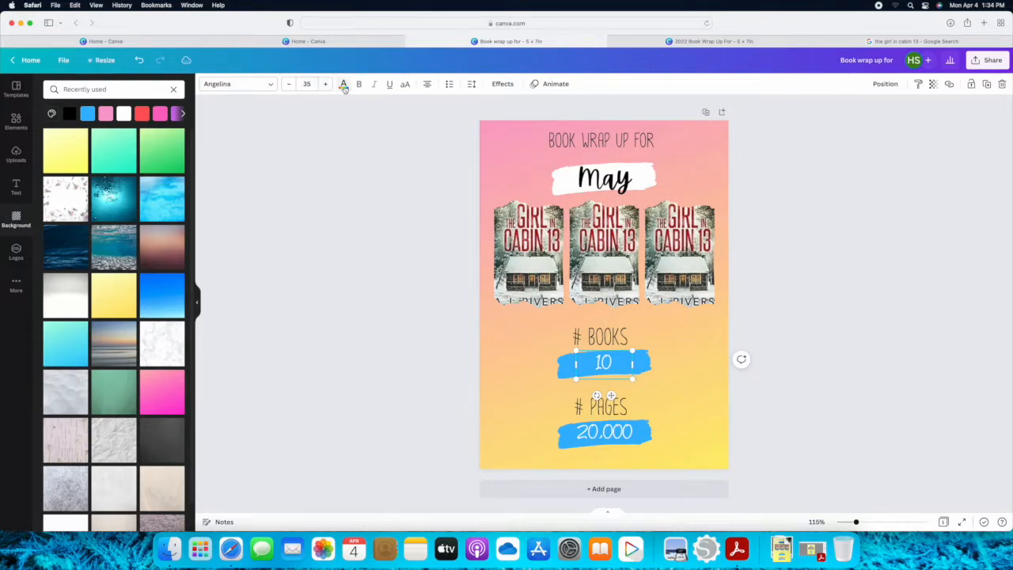
click(344, 84)
click(77, 131)
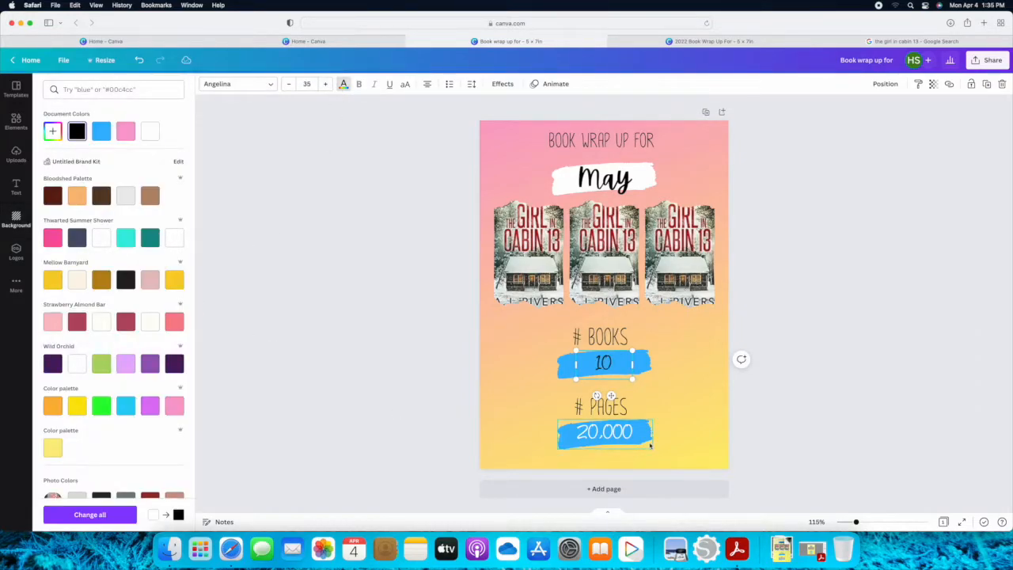
Step: Narrow the text box of the 20,000 under "# PAGES" to fit its number
click(616, 432)
drag(562, 435, 603, 434)
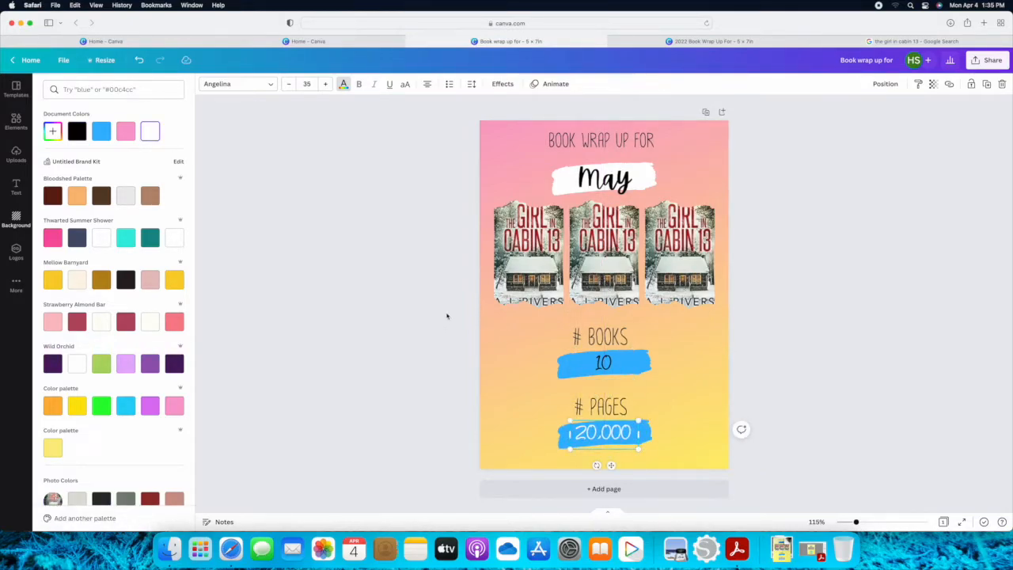
click(343, 85)
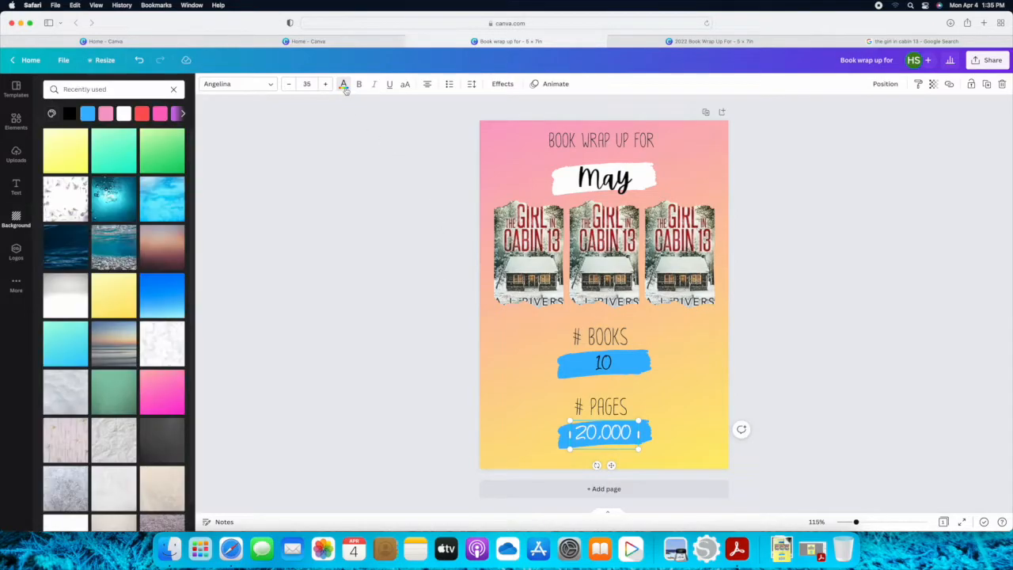
click(70, 113)
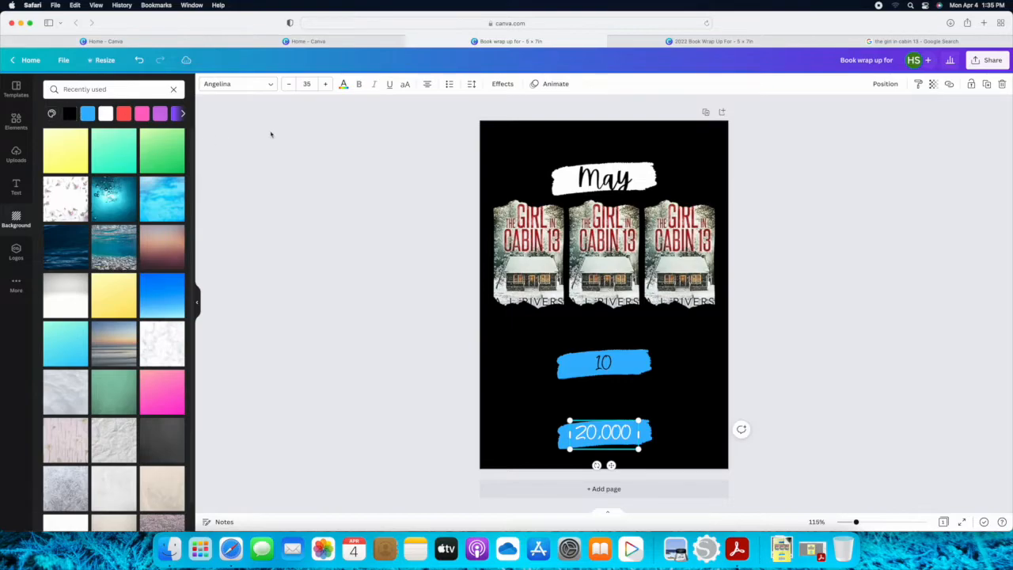
click(139, 60)
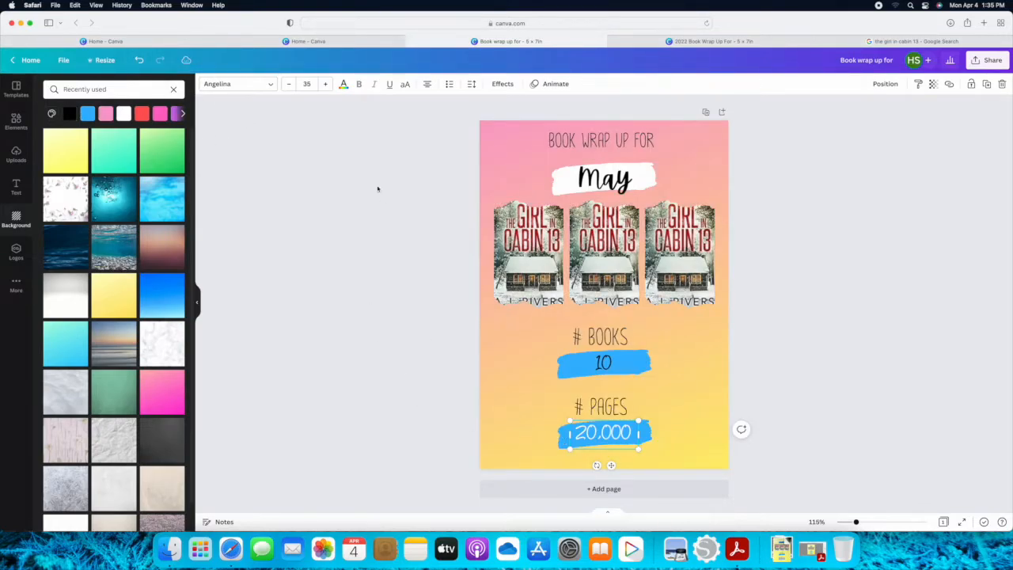
Step: Make the 20,000 text under "# PAGES" black
click(344, 84)
click(79, 135)
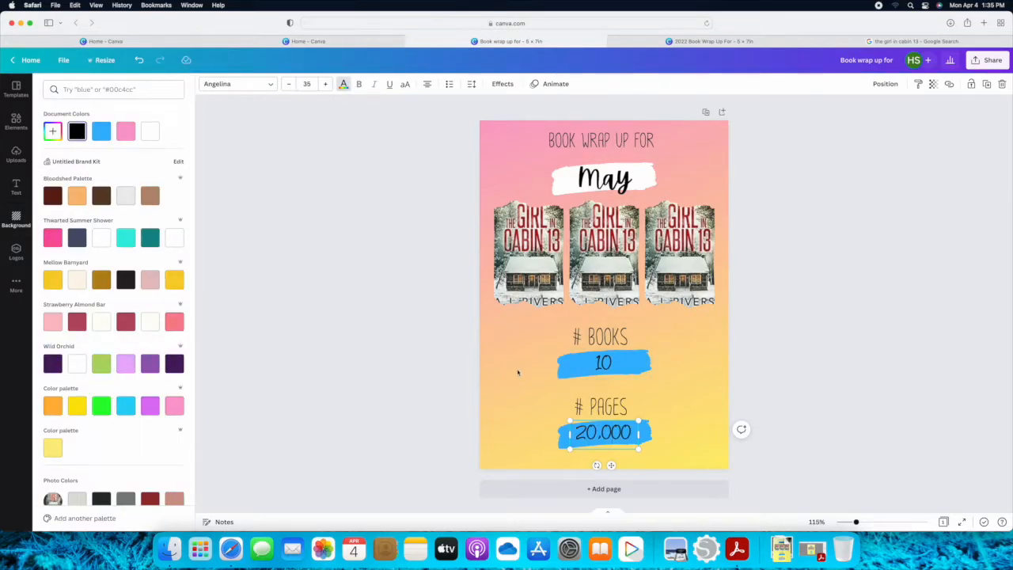
click(446, 377)
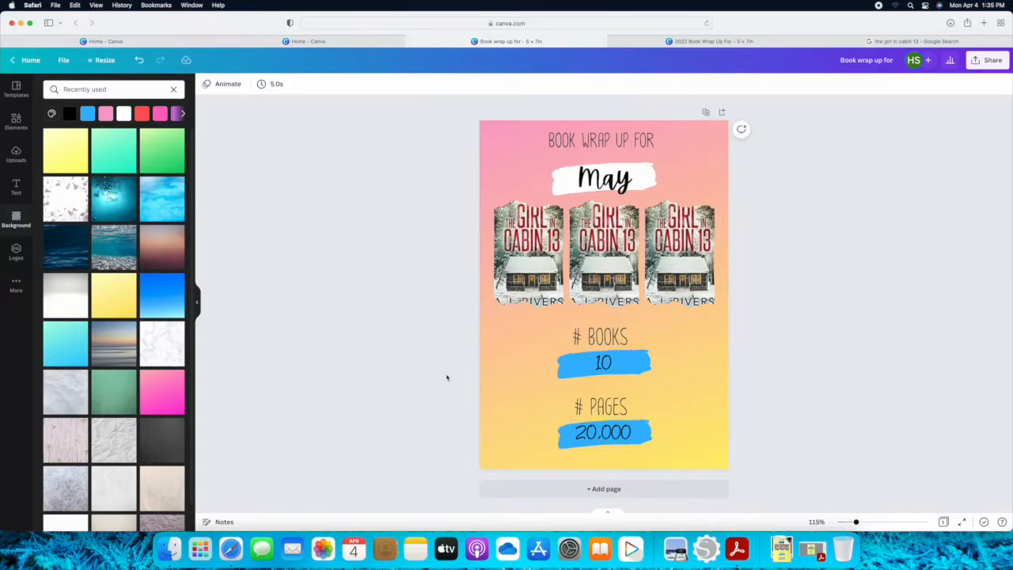
Step: Recolour the brush strokes behind the book count and the page count white
click(573, 373)
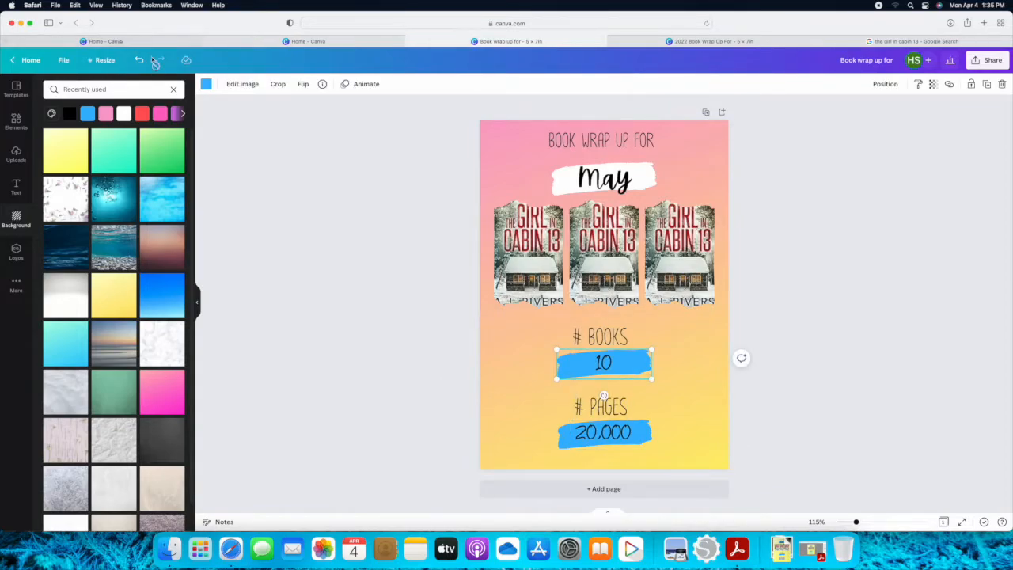
click(206, 83)
click(150, 135)
click(562, 435)
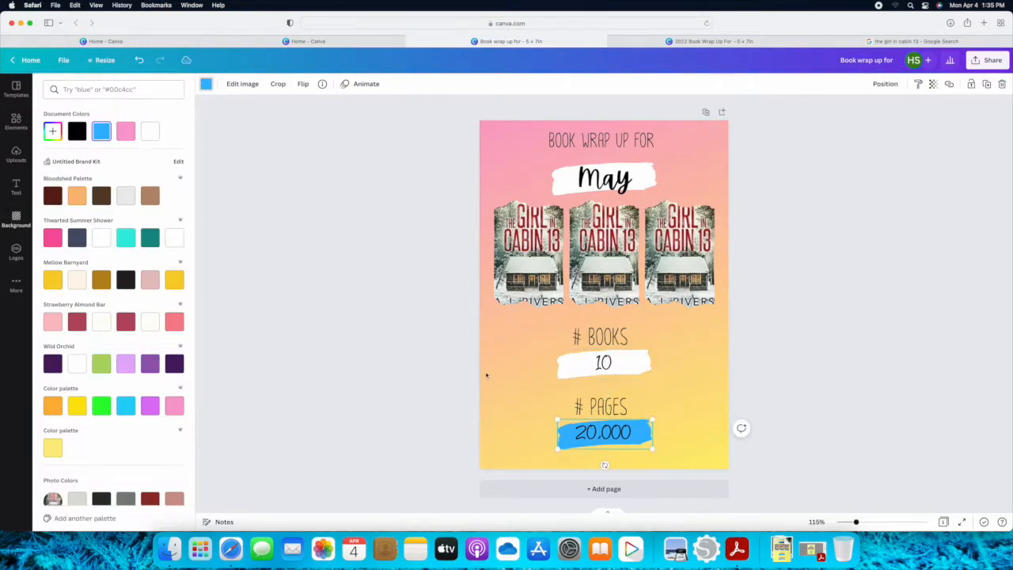
click(152, 132)
click(330, 241)
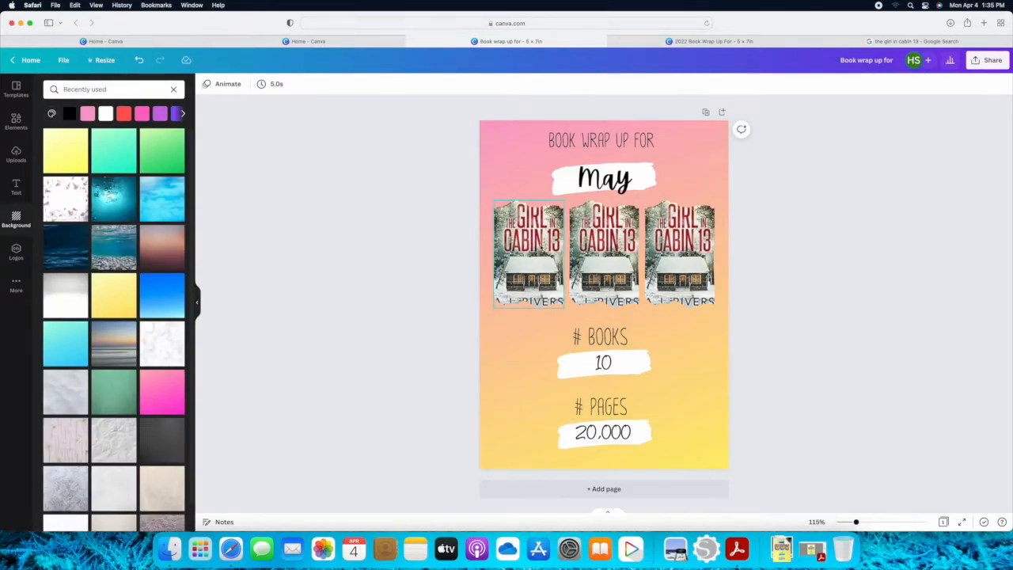
Step: Show the uploaded images beside the page, then switch to the Google image results and search for "sole survivor"
click(542, 248)
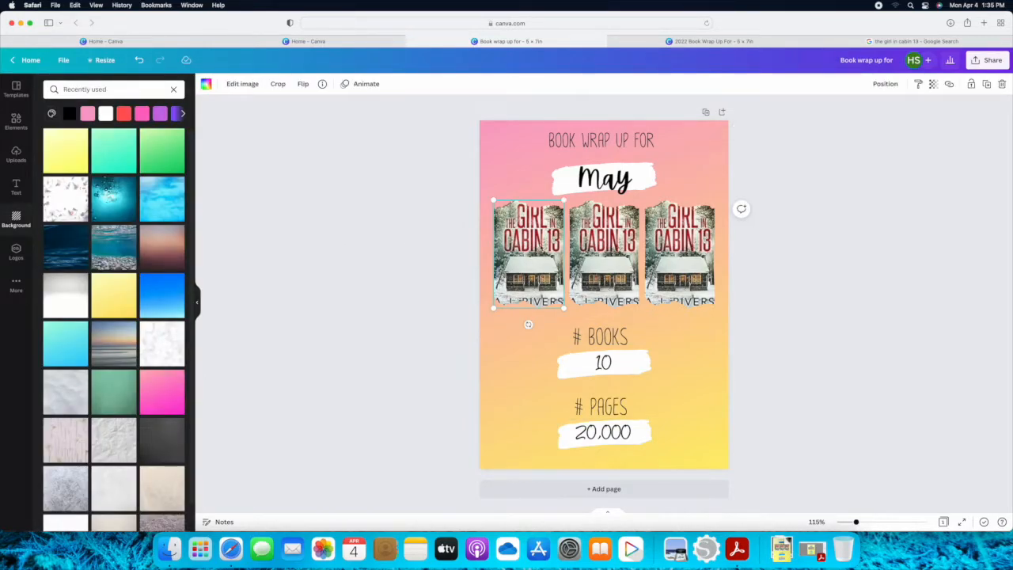
click(17, 154)
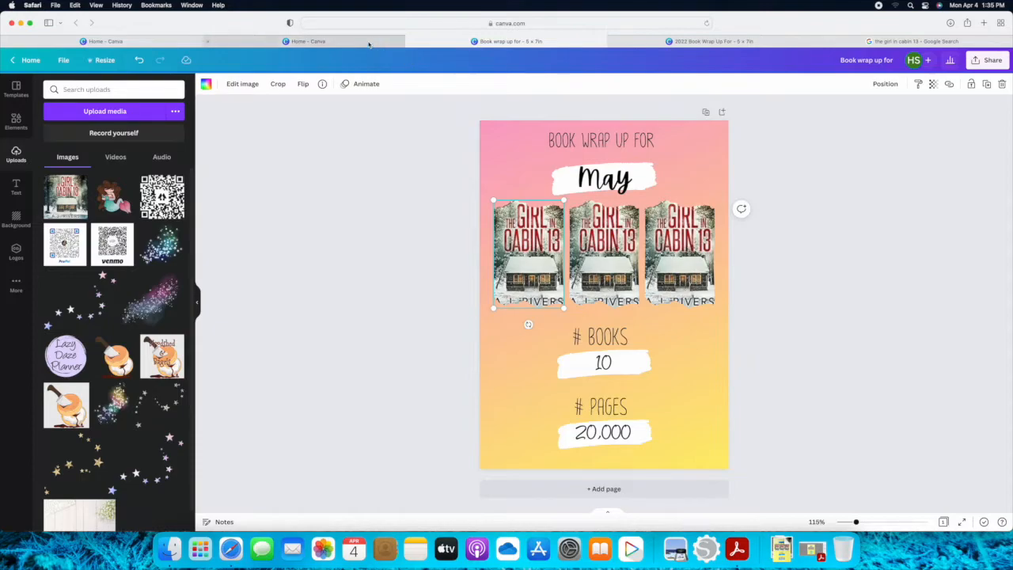
mouse_move(368, 44)
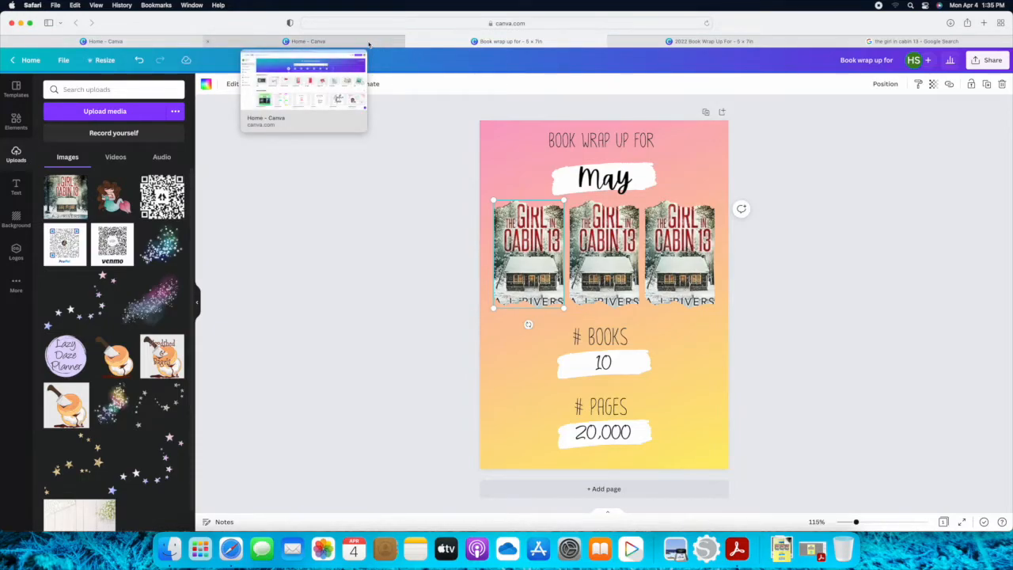
click(914, 41)
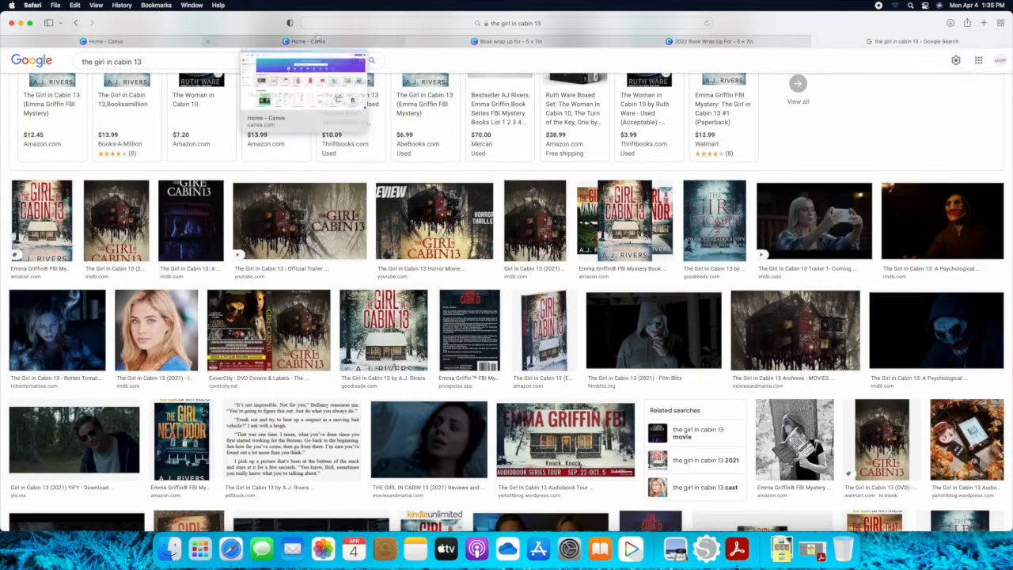
click(337, 24)
click(224, 32)
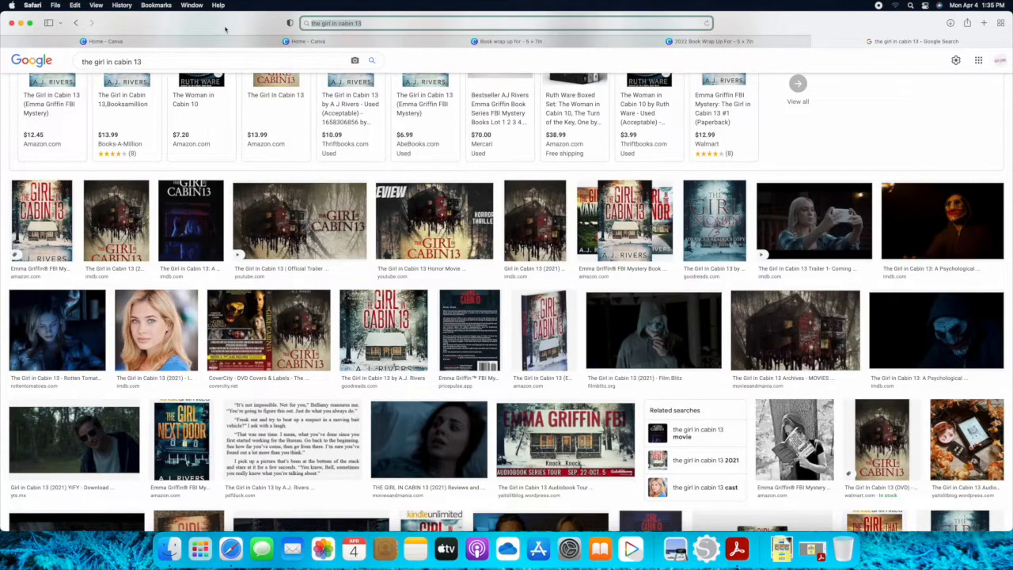
drag(147, 61, 79, 61)
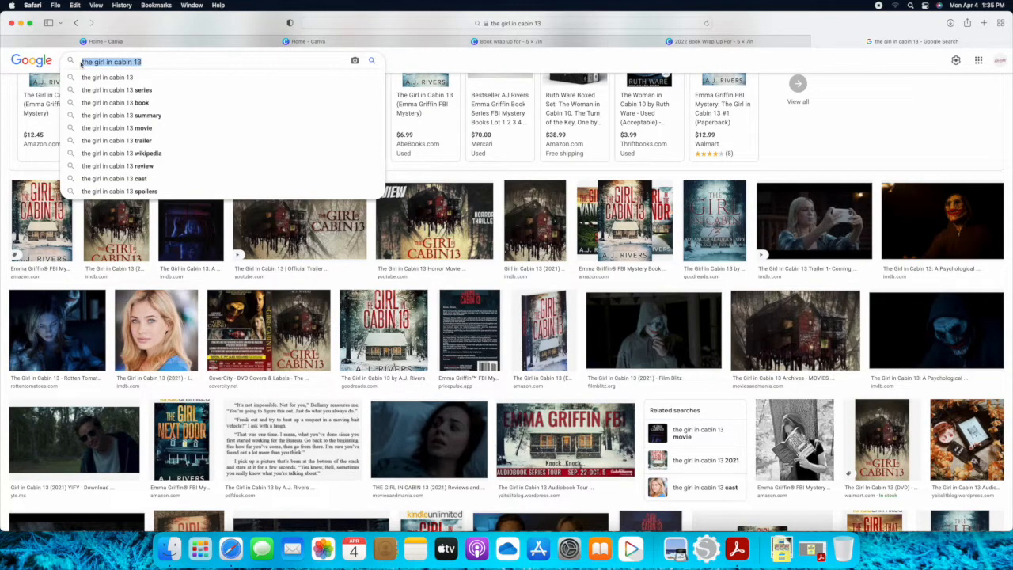
text(sole su)
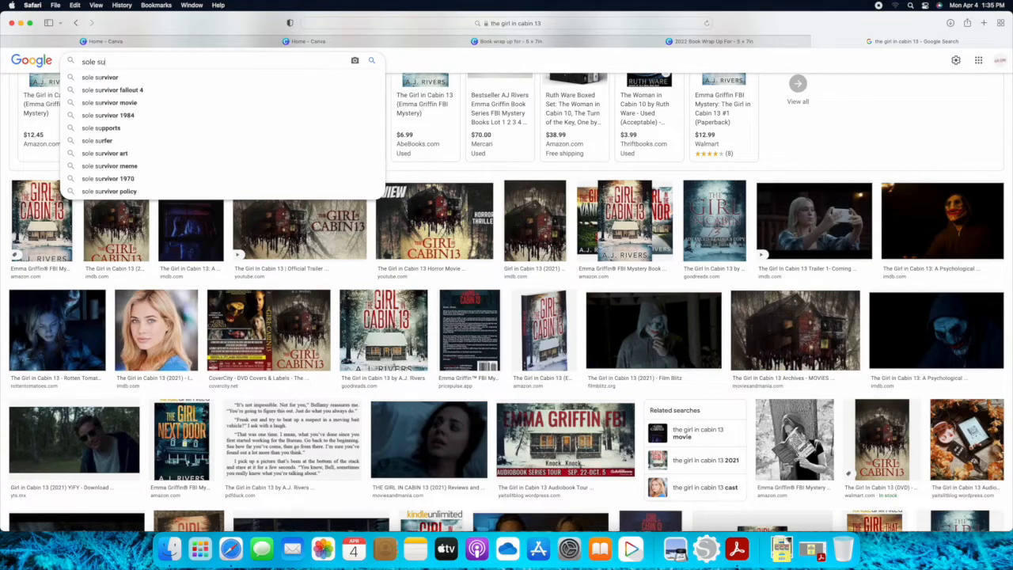
click(109, 77)
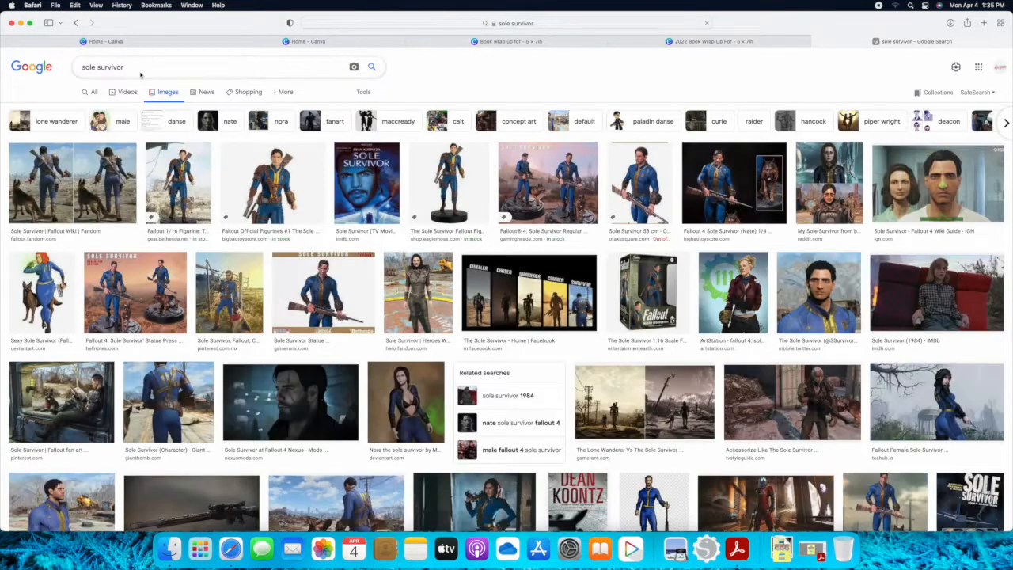
Step: Refine the image search to "sole survivor holly dunn"
click(142, 70)
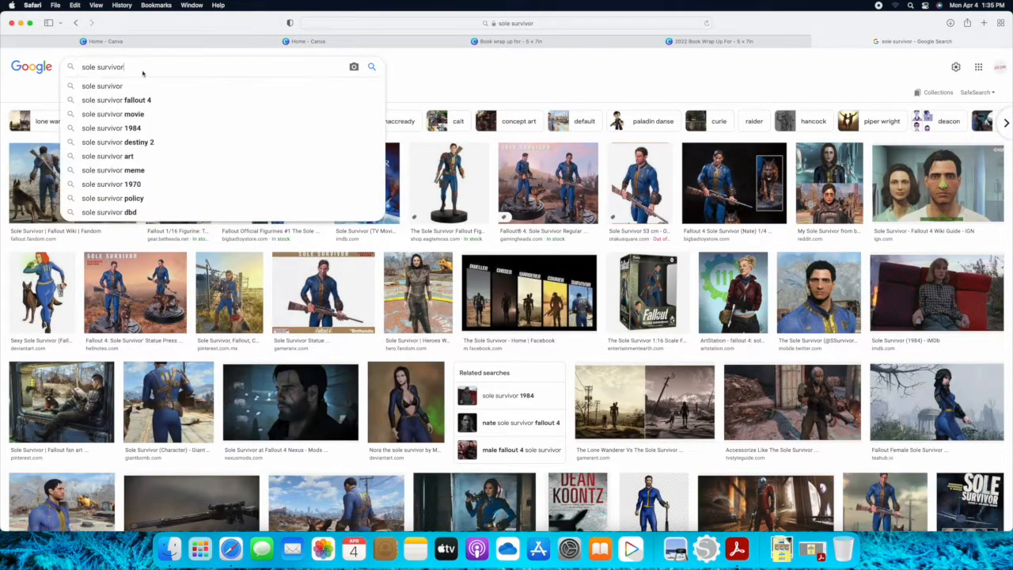
text(holley)
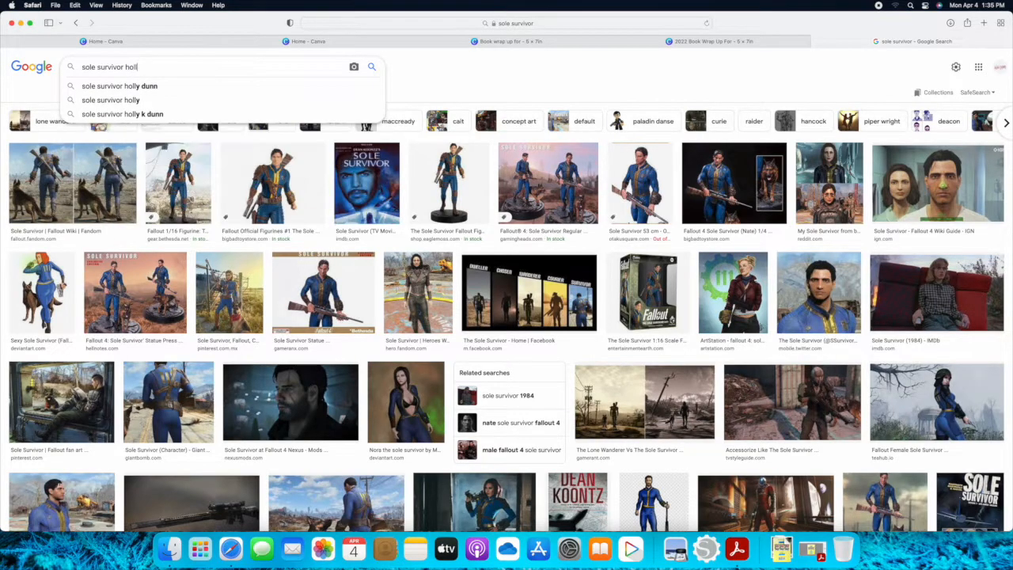
key(BackSpace)
key(BackSpace)
text(y )
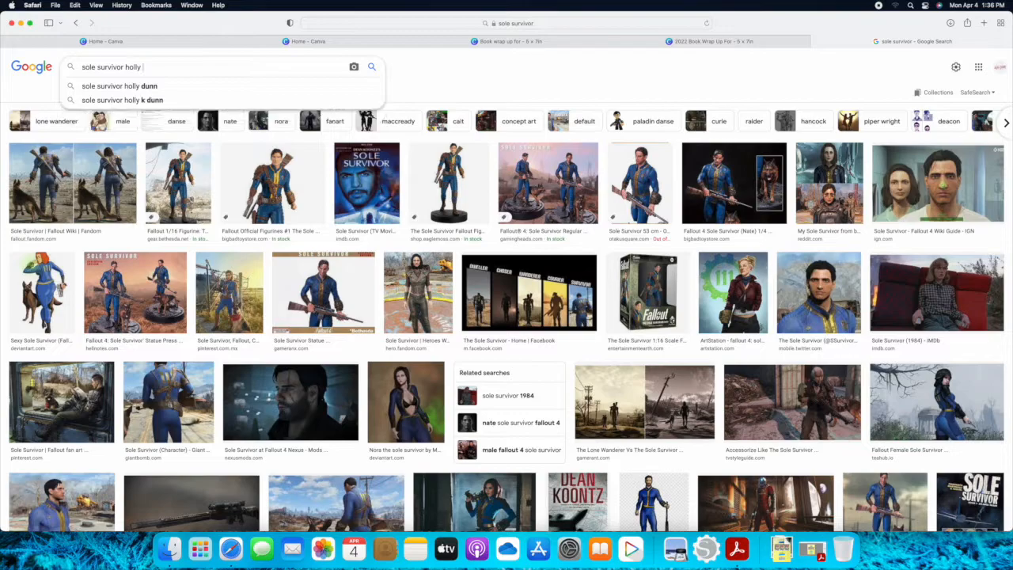
text(dunn)
key(Return)
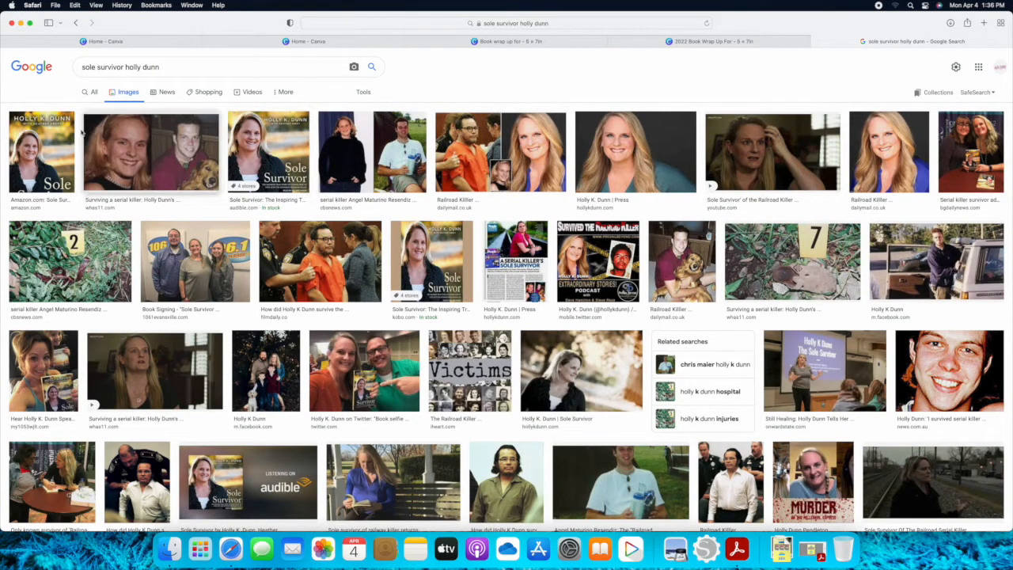
Step: Save the first Sole Survivor cover image to Downloads and move the downloaded file to the Trash
right_click(37, 161)
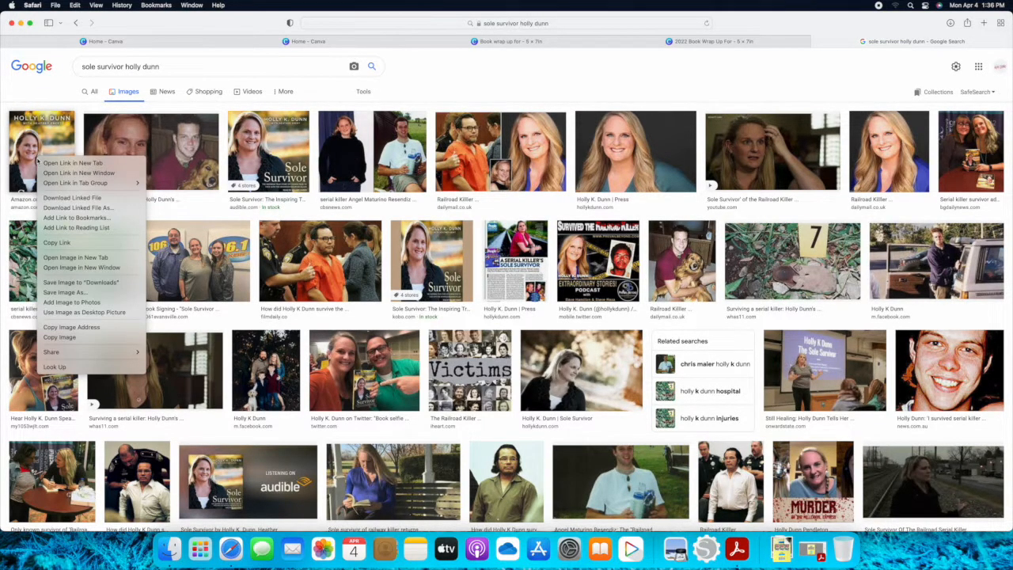
click(73, 283)
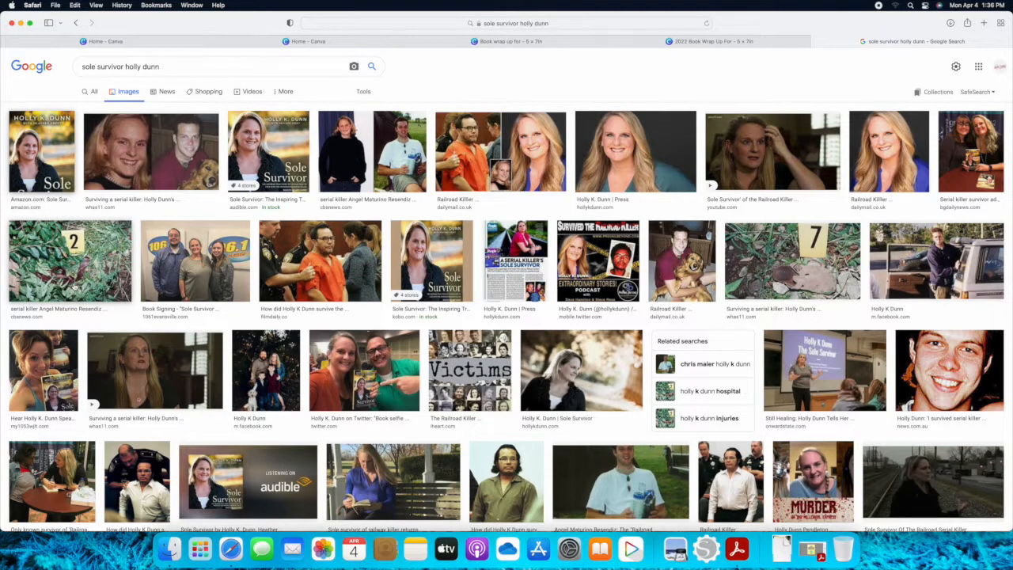
click(780, 551)
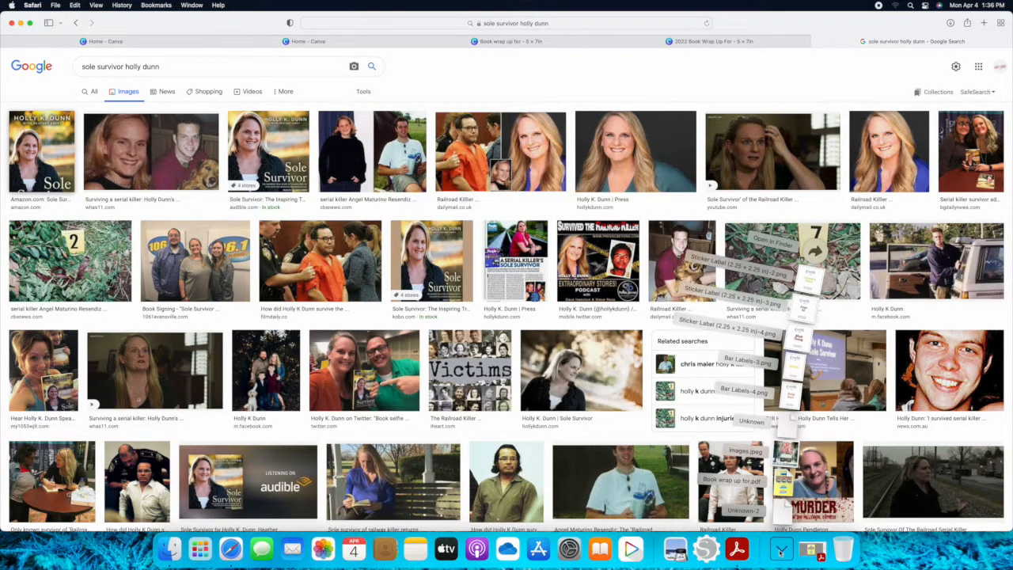
drag(788, 529, 784, 538)
click(786, 547)
drag(782, 452, 843, 546)
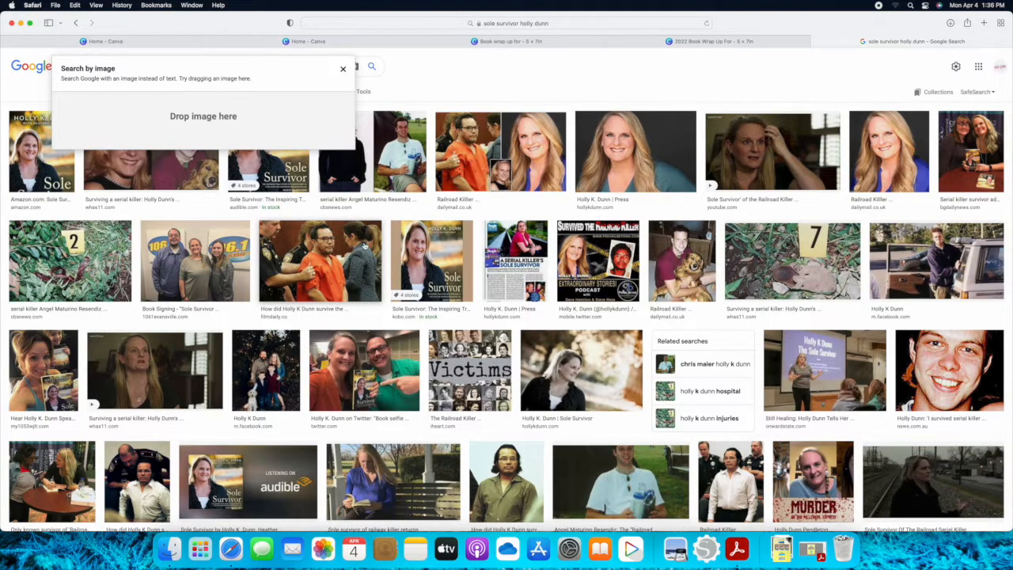
click(466, 85)
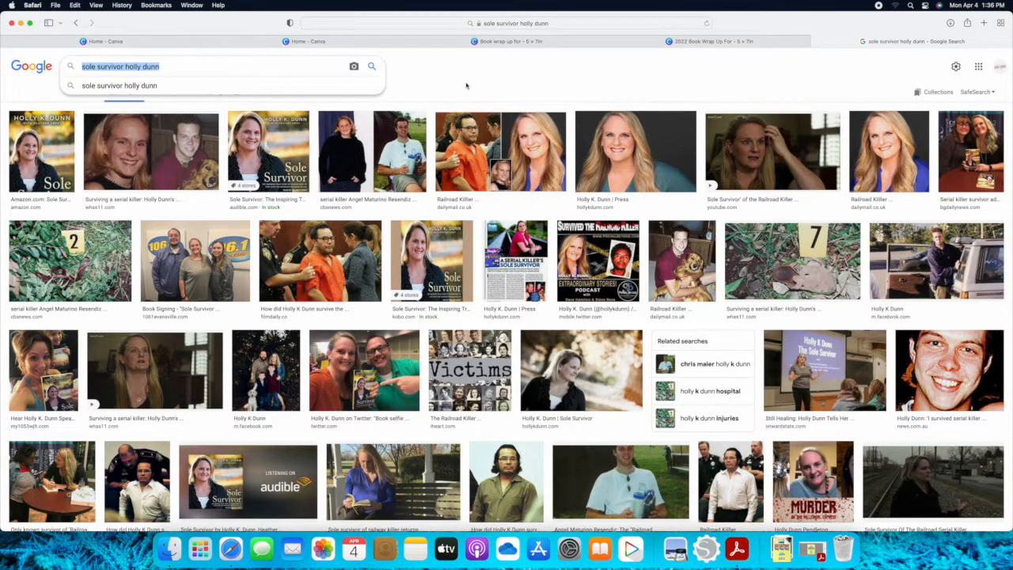
Step: Save the Audible Sole Survivor cover and the Twitter image of stacked Sole Survivor copies to Downloads
right_click(256, 167)
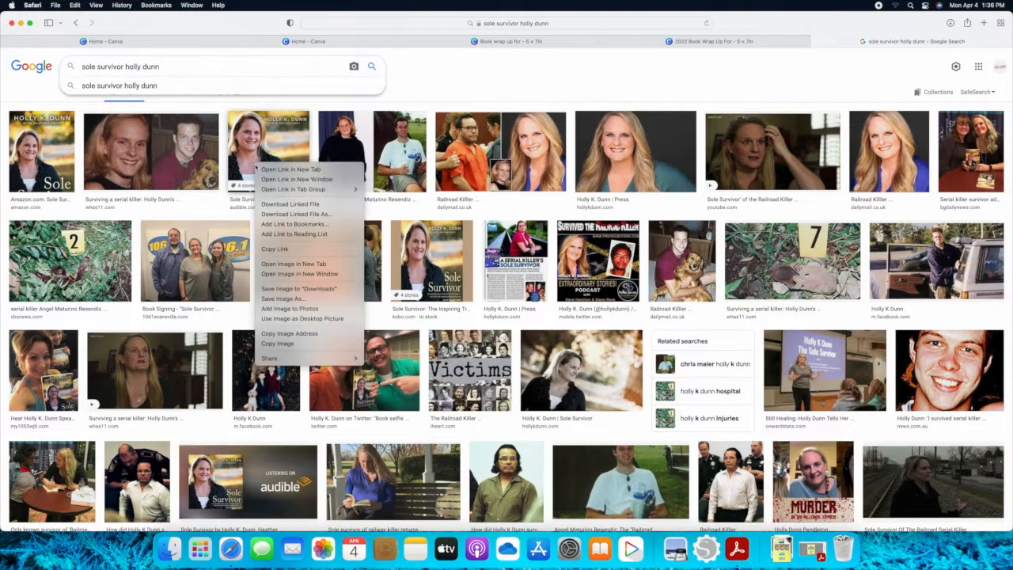
click(284, 289)
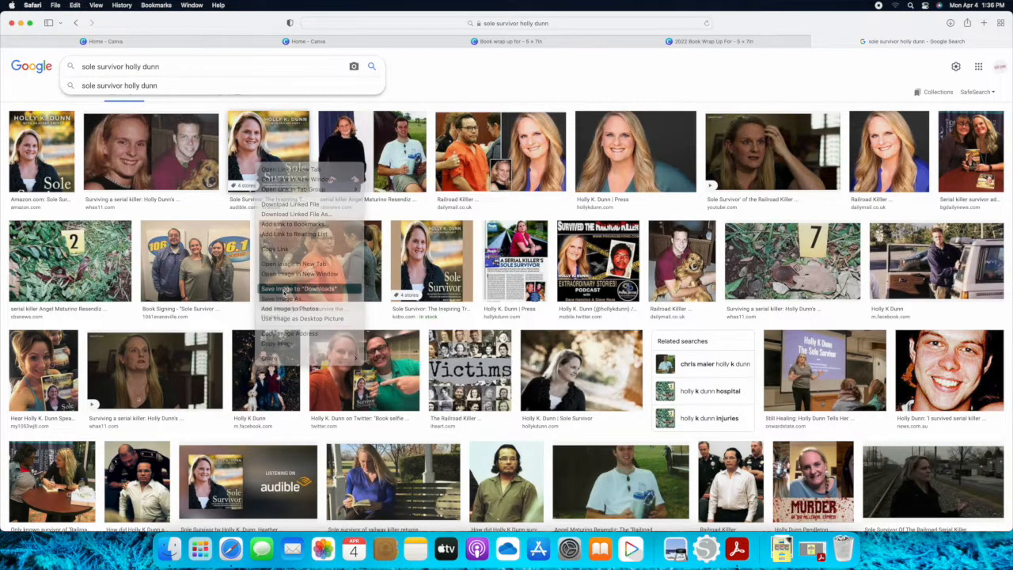
scroll(283, 293, down, 5)
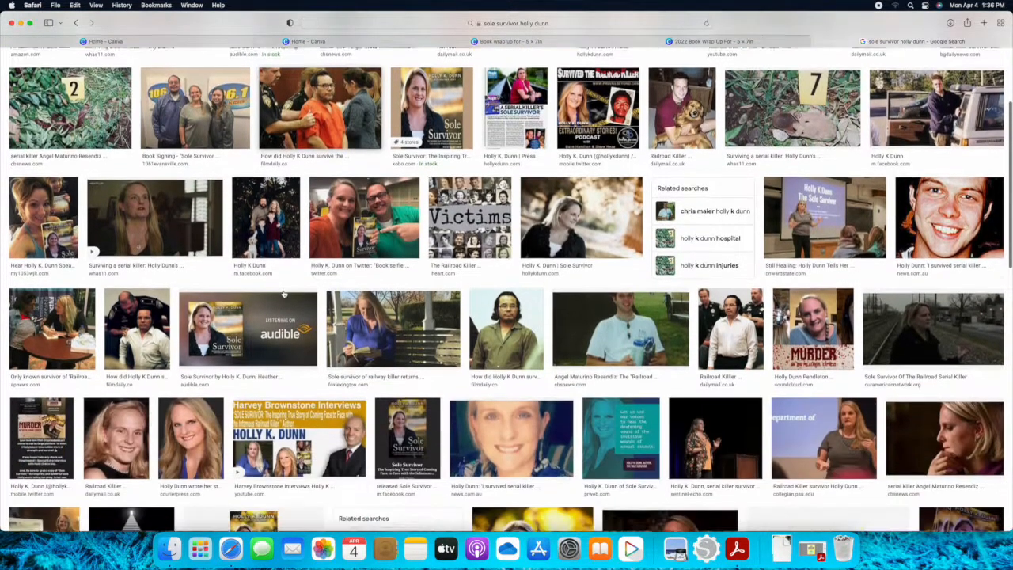
scroll(284, 293, down, 5)
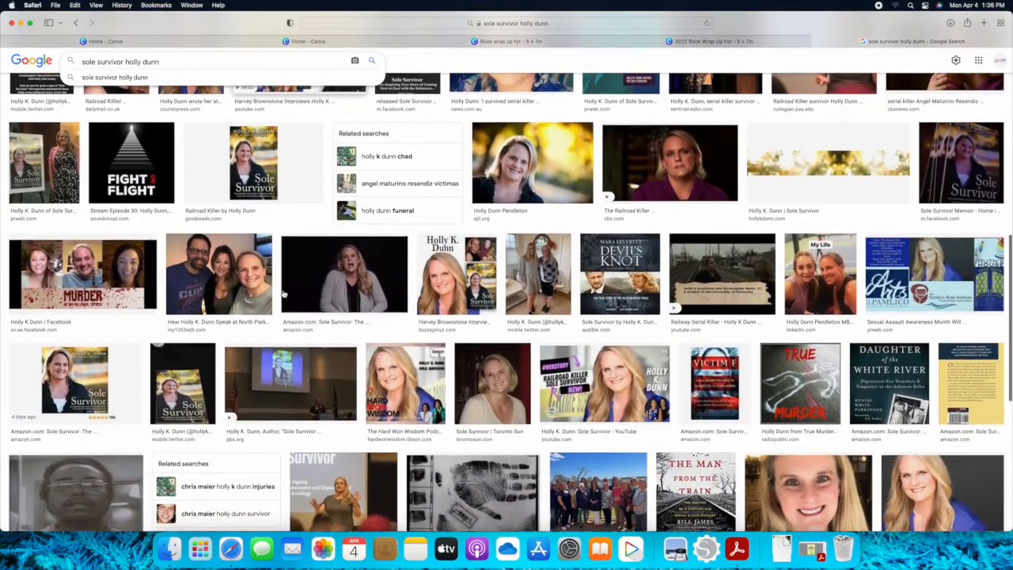
scroll(284, 293, down, 15)
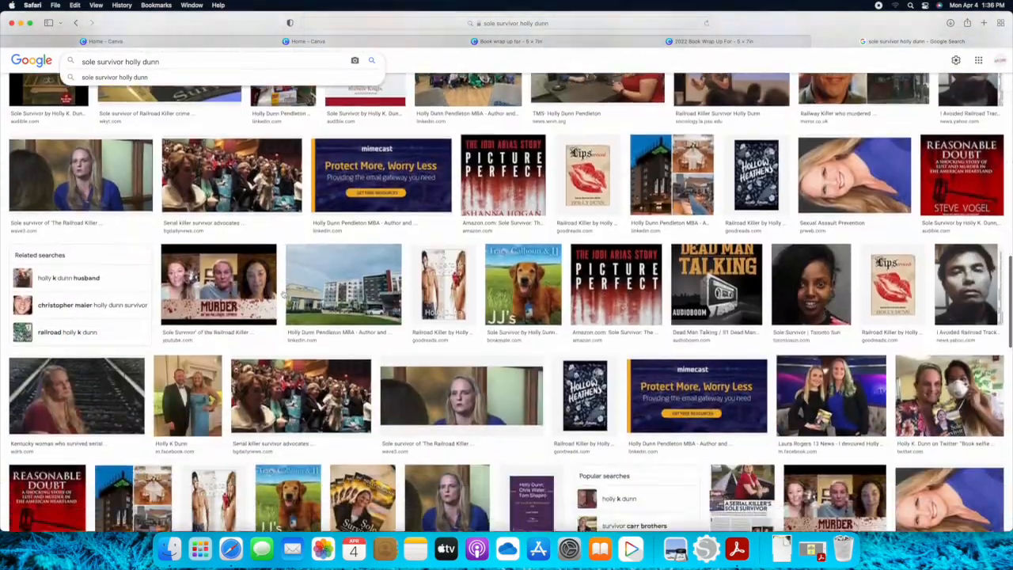
scroll(283, 293, down, 10)
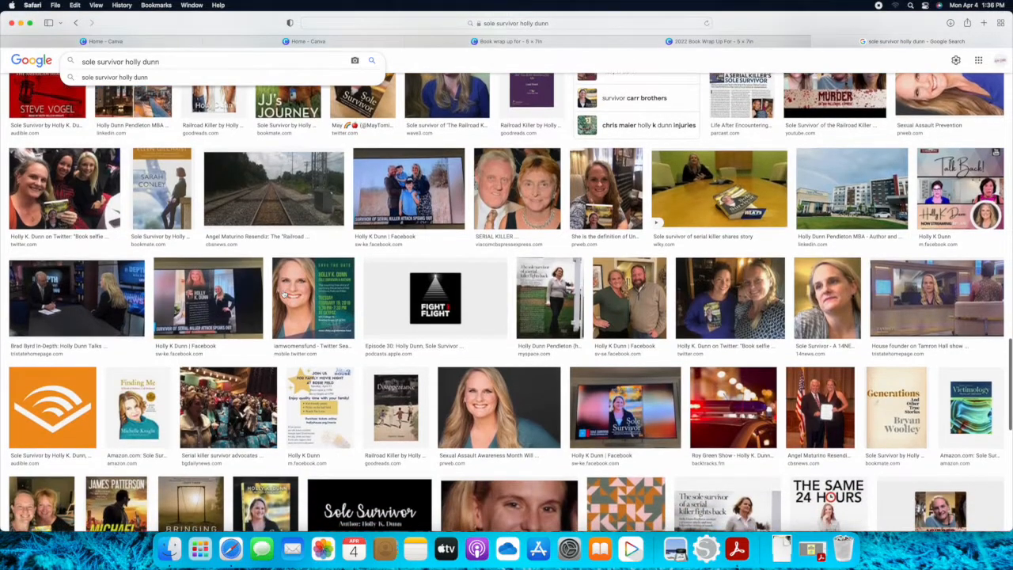
scroll(283, 294, up, 5)
scroll(283, 294, up, 3)
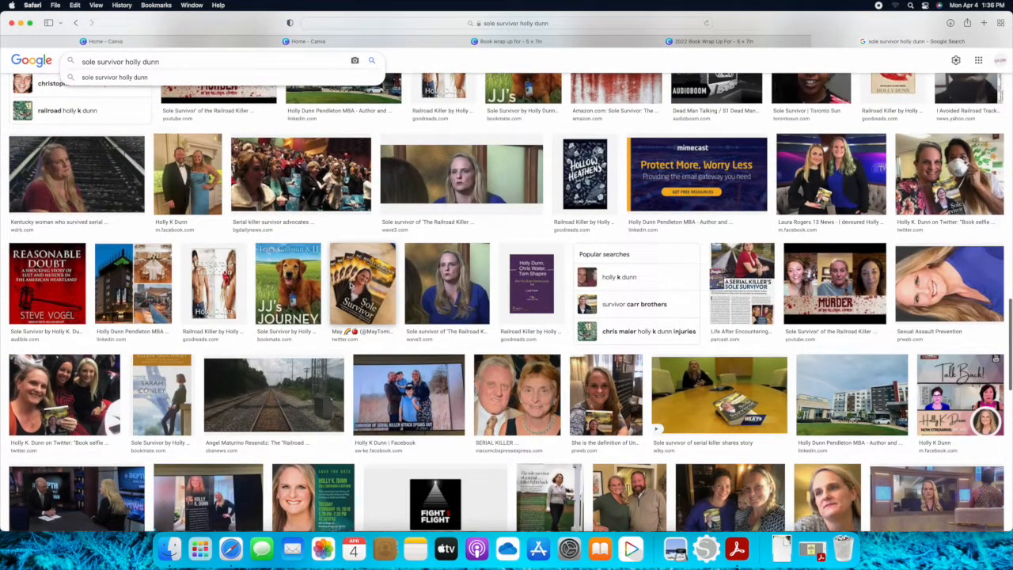
right_click(350, 285)
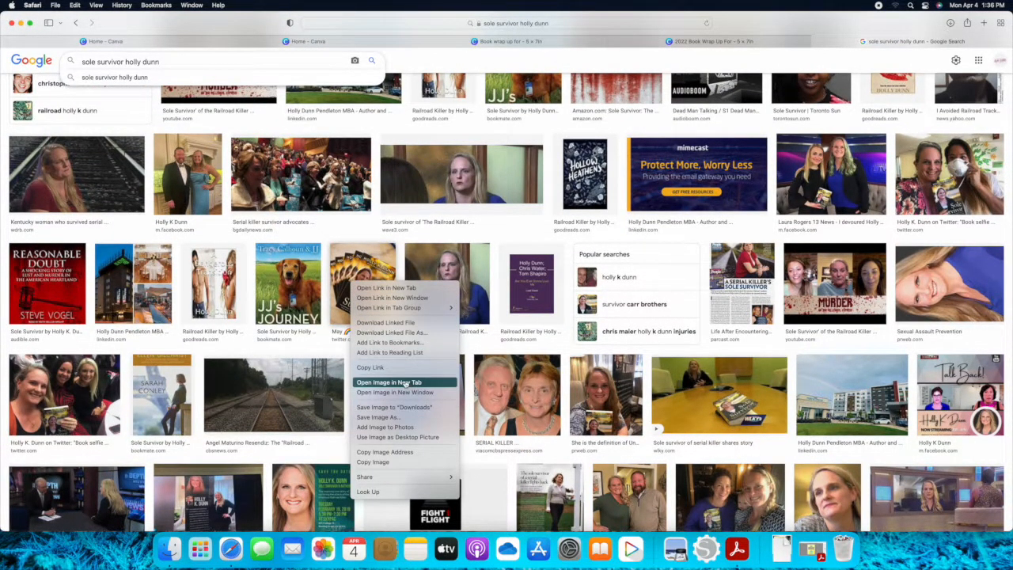
click(400, 407)
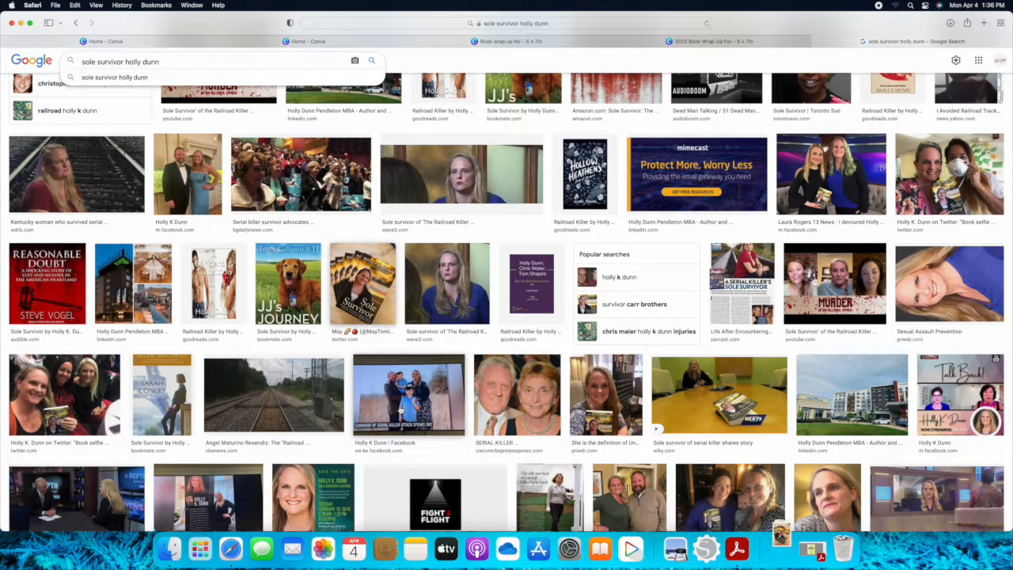
Step: Return to the "Book wrap up for" design, upload images-2.jpeg and fill the first cover frame with it
click(689, 42)
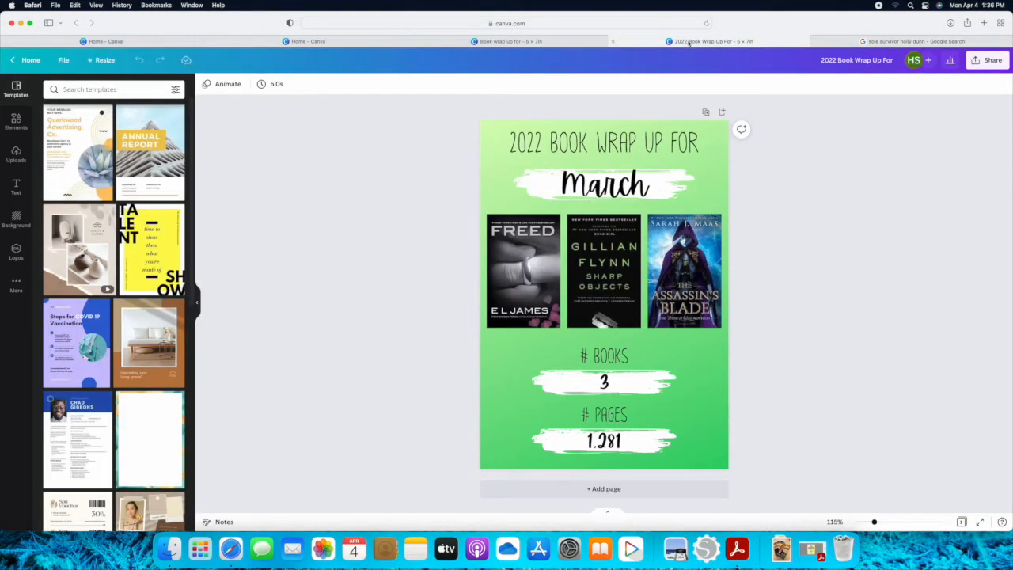
click(575, 44)
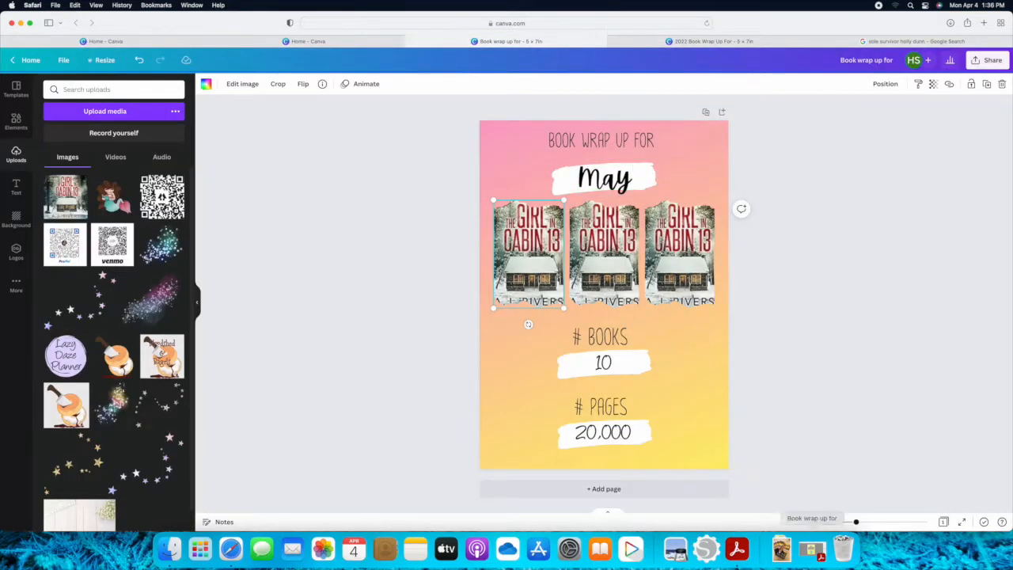
click(161, 106)
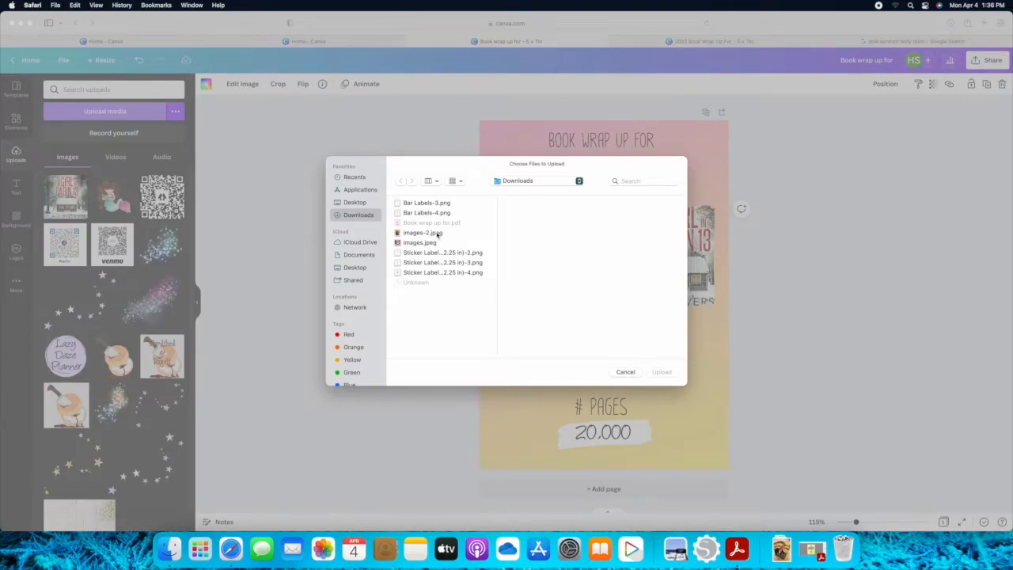
double_click(437, 233)
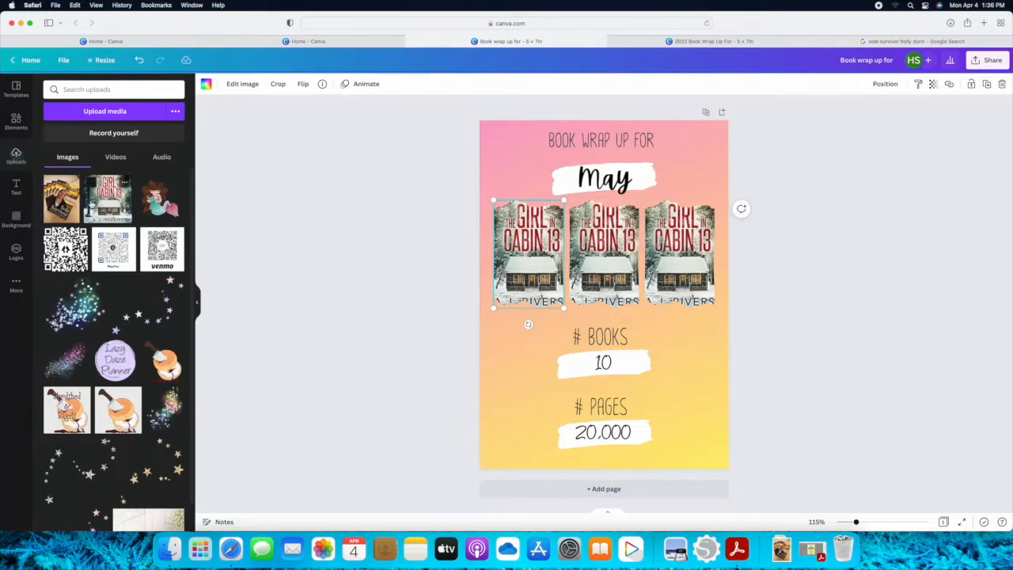
drag(61, 202, 526, 261)
click(339, 283)
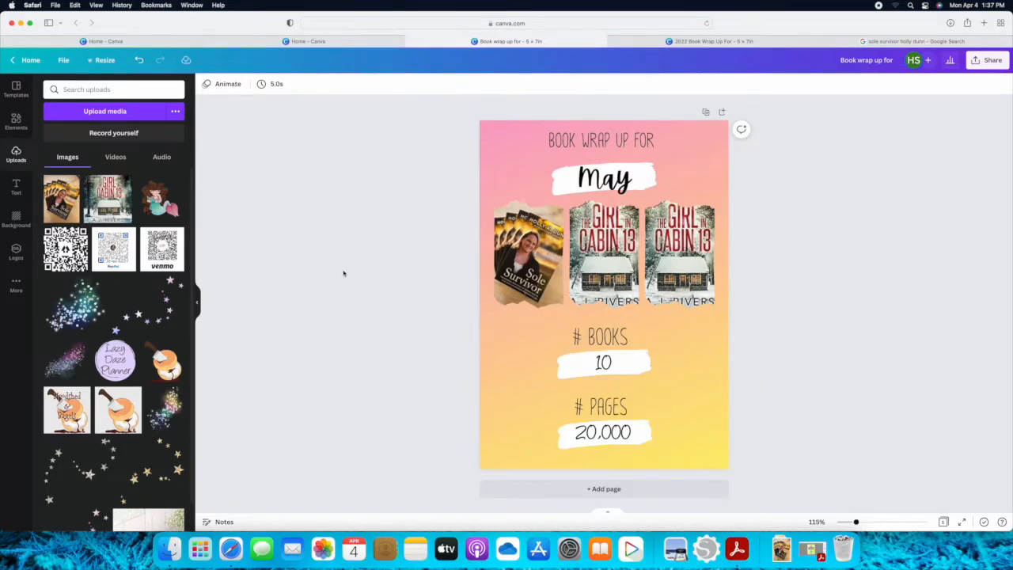
Step: Change the number of books to 8 and the number of pages to 1140 on the May page
double_click(614, 365)
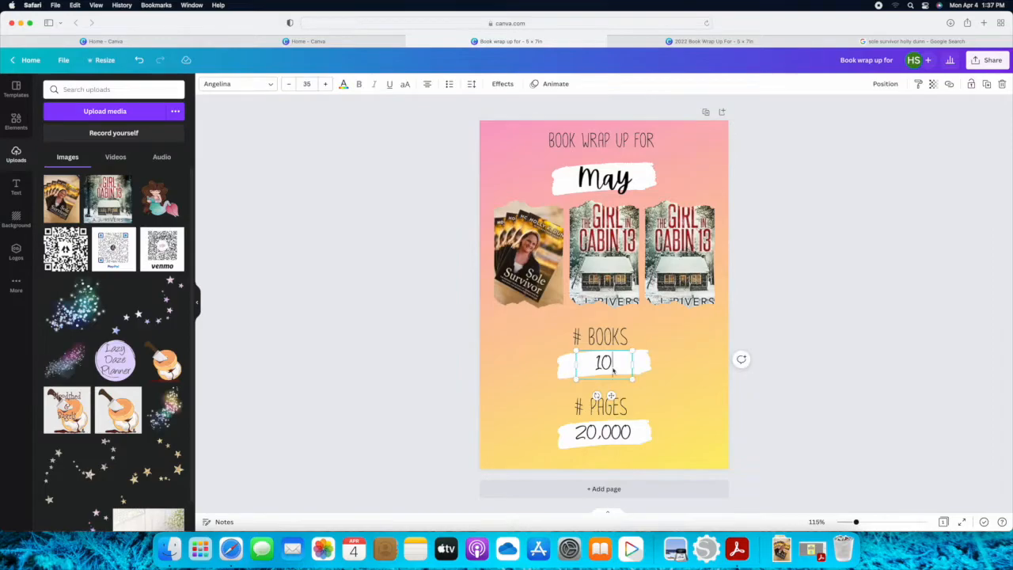
drag(613, 363, 587, 364)
text(8)
double_click(630, 432)
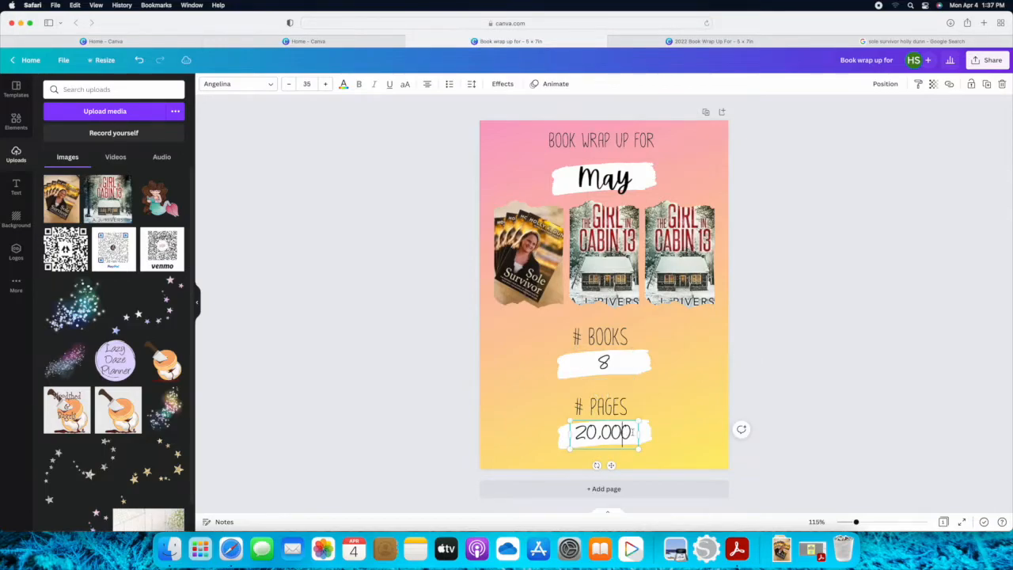
drag(631, 432, 577, 434)
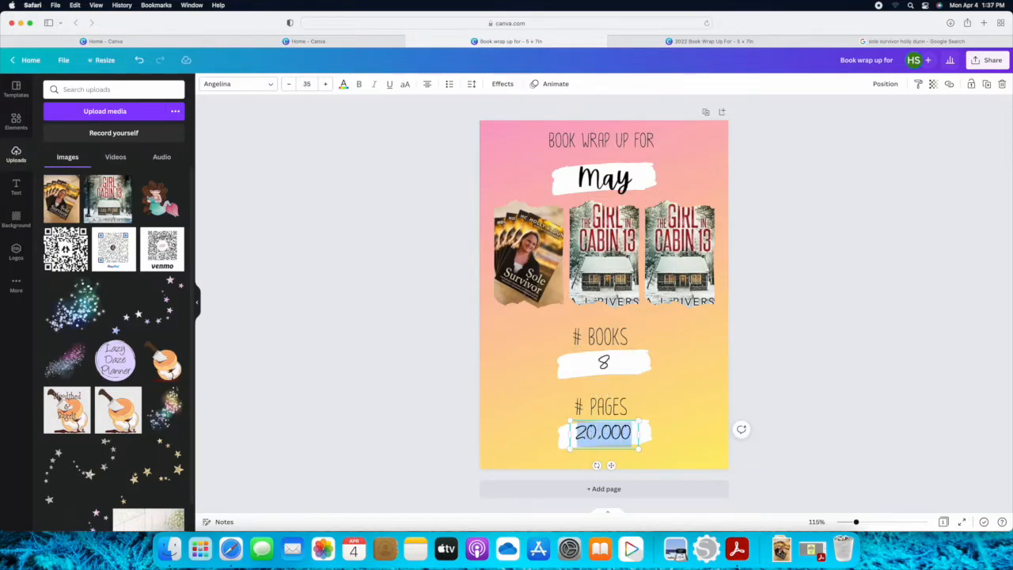
text(11)
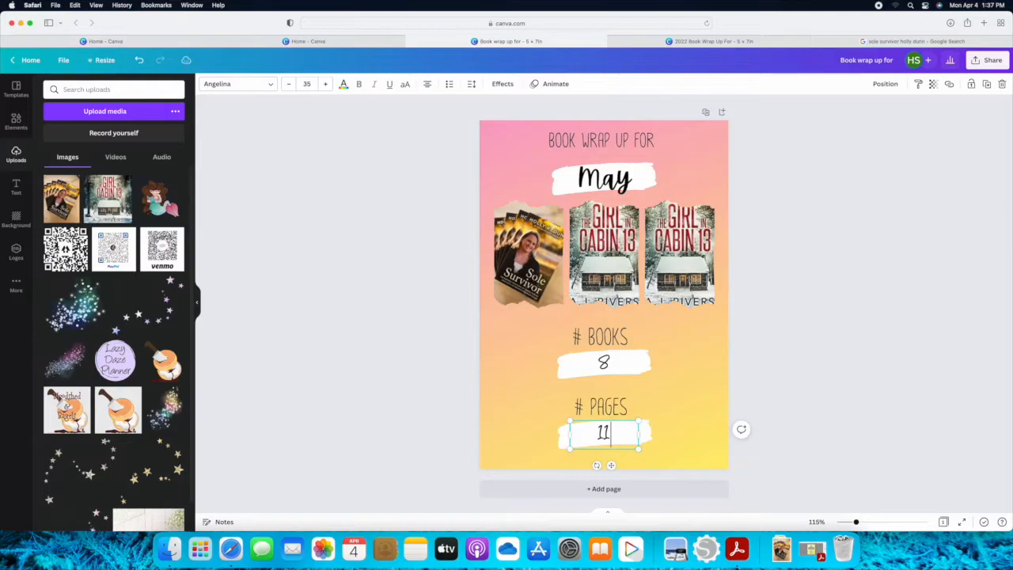
text(40)
click(708, 405)
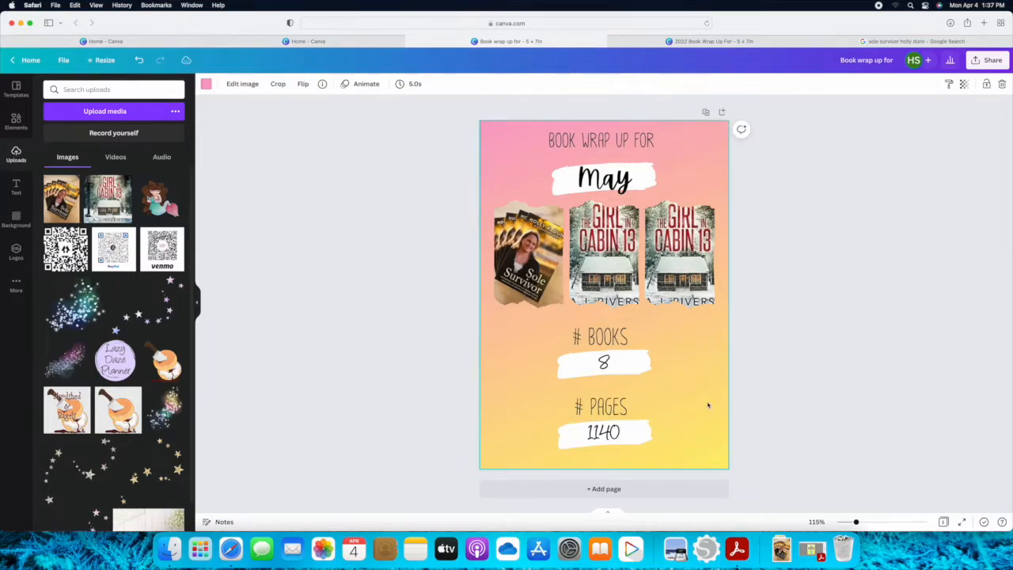
click(812, 387)
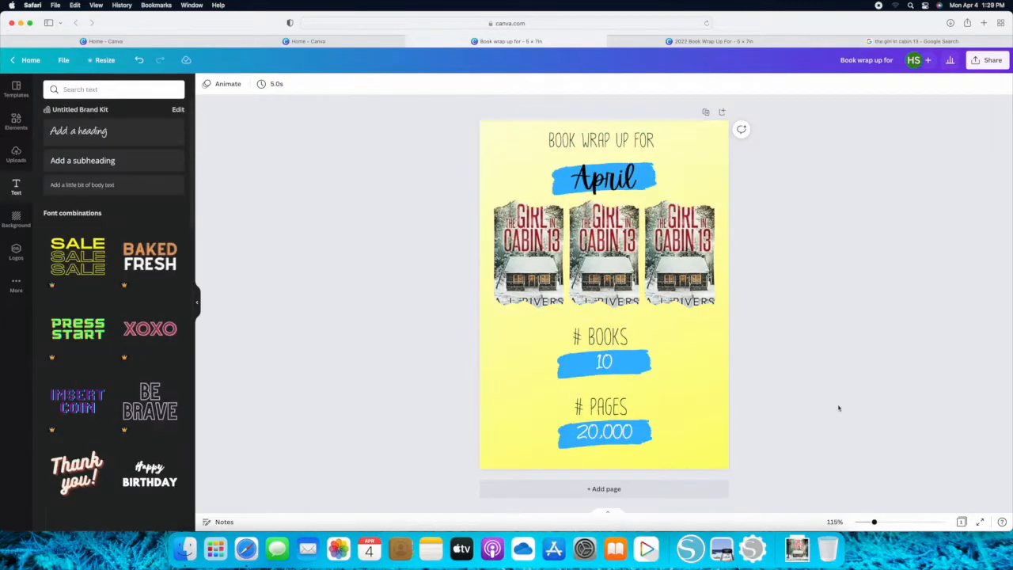
Step: Download the April book wrap-up design as PDF Print with crop marks and bleed
click(991, 60)
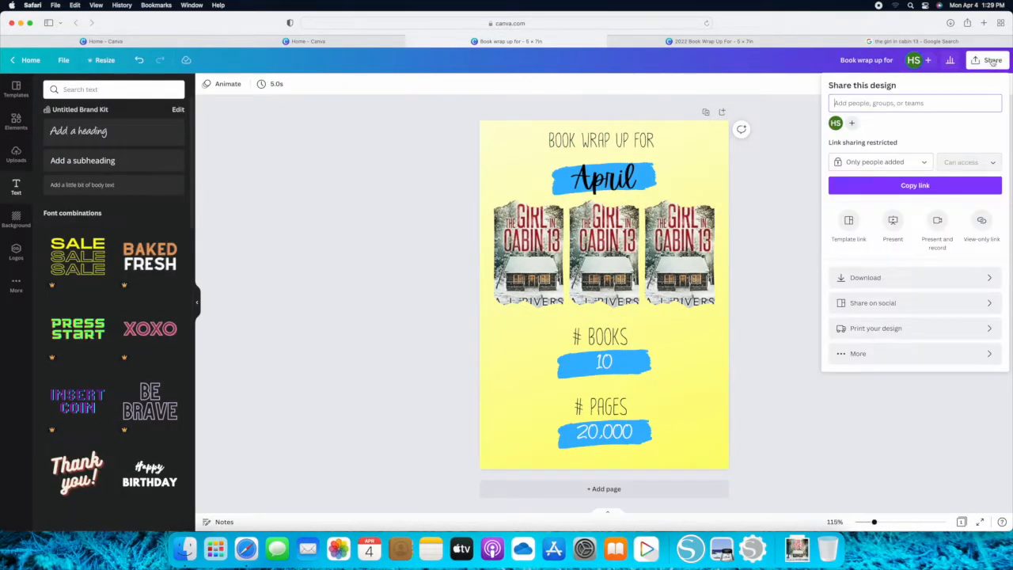
click(897, 278)
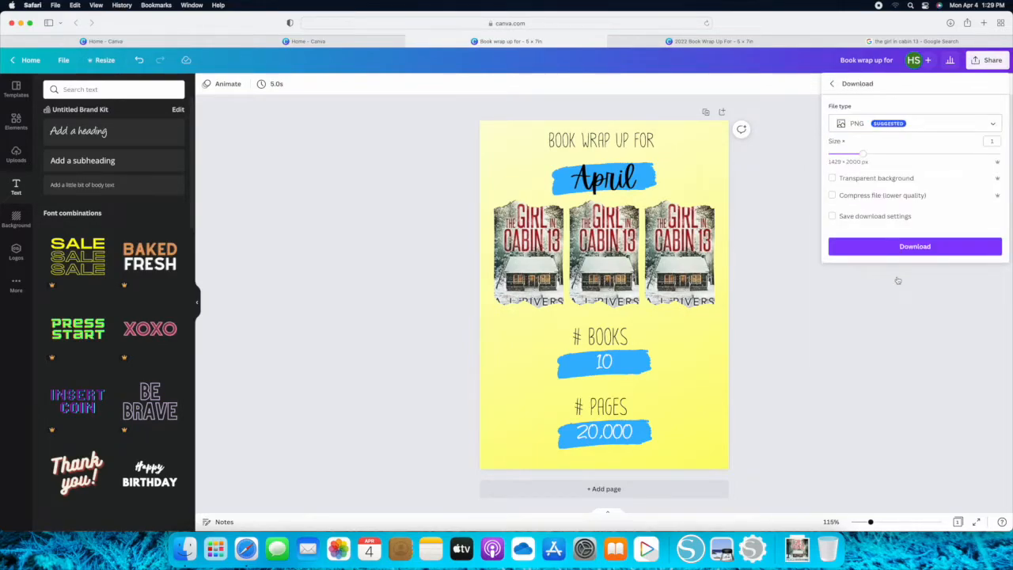
click(869, 130)
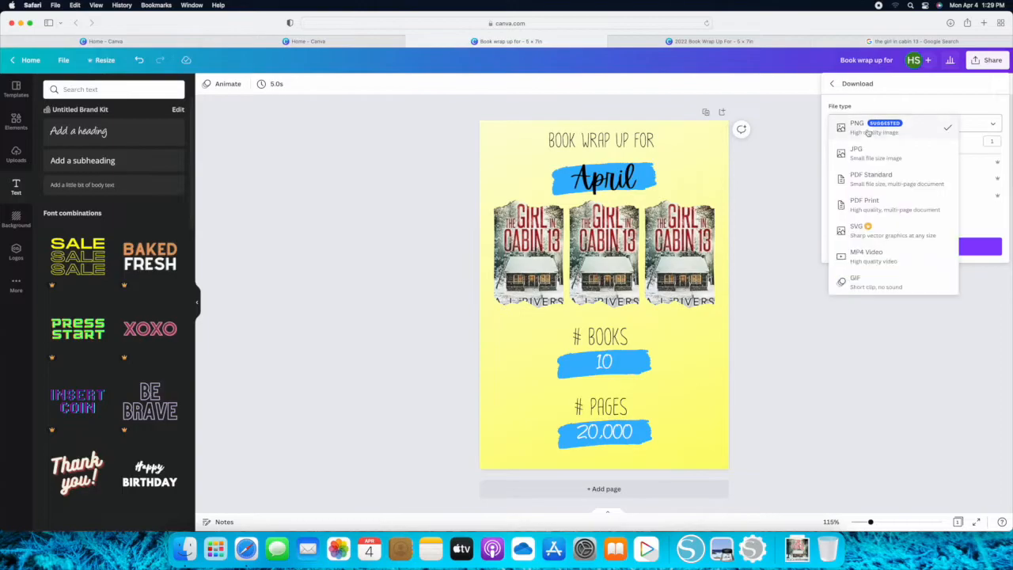
click(882, 205)
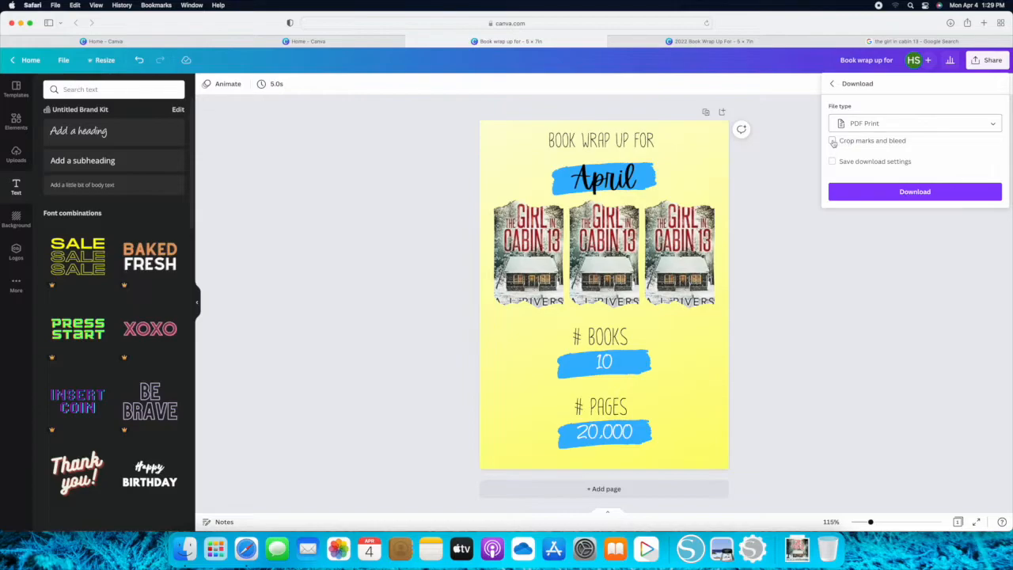
click(832, 141)
click(920, 193)
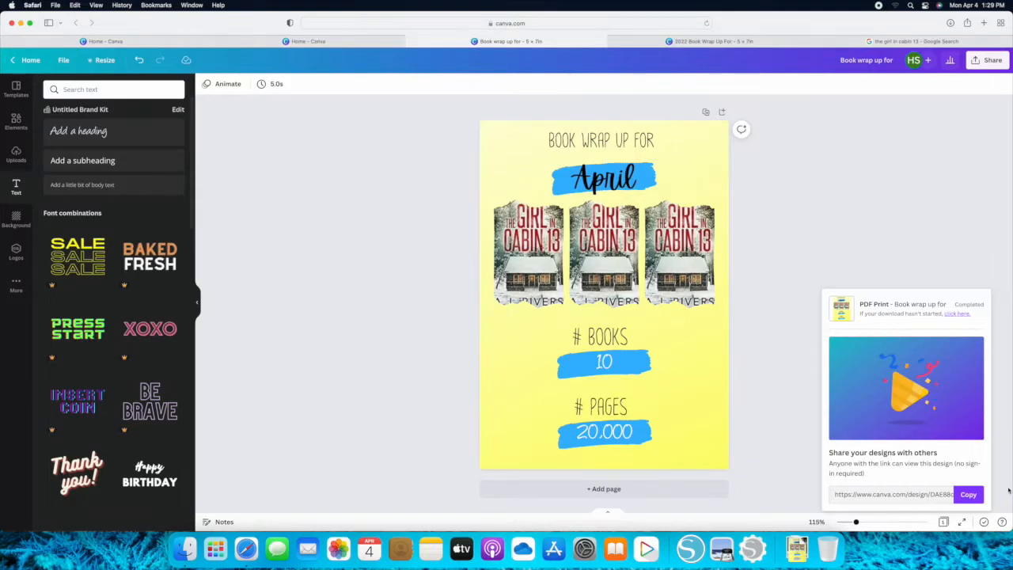
Step: Open the downloaded "Book wrap up for.pdf" in Acrobat Reader and show it at 100% zoom
click(798, 546)
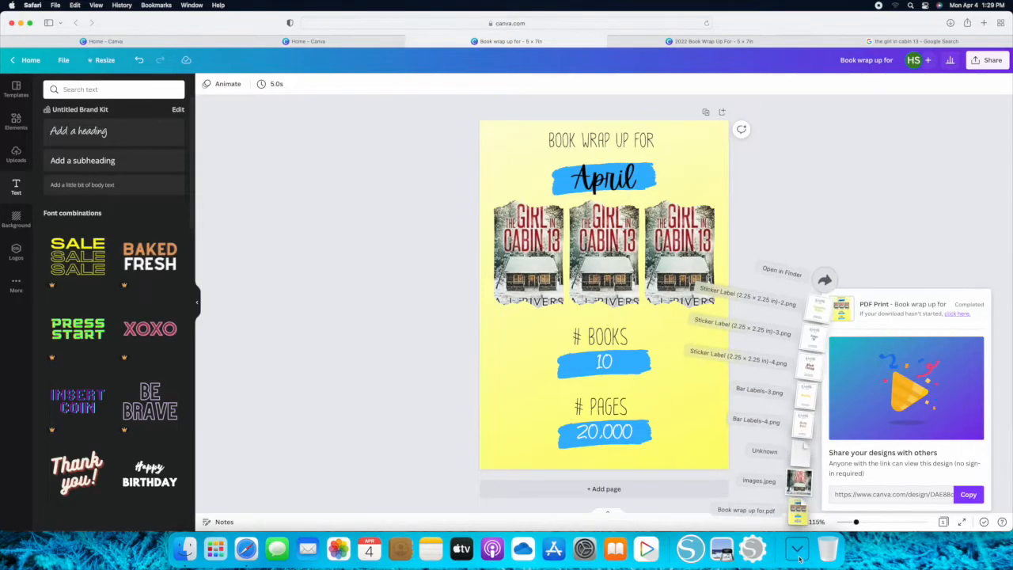
click(799, 511)
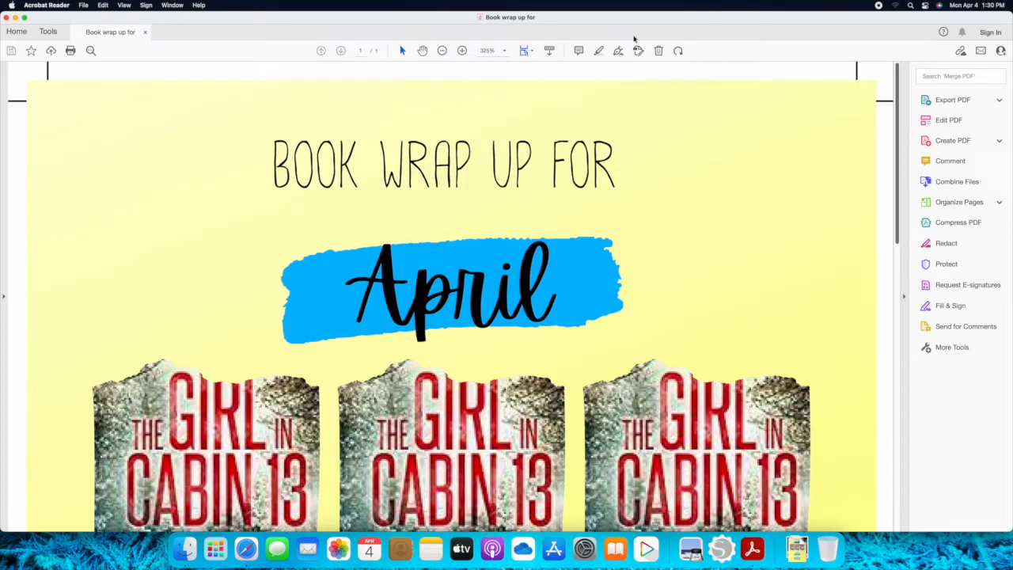
click(523, 50)
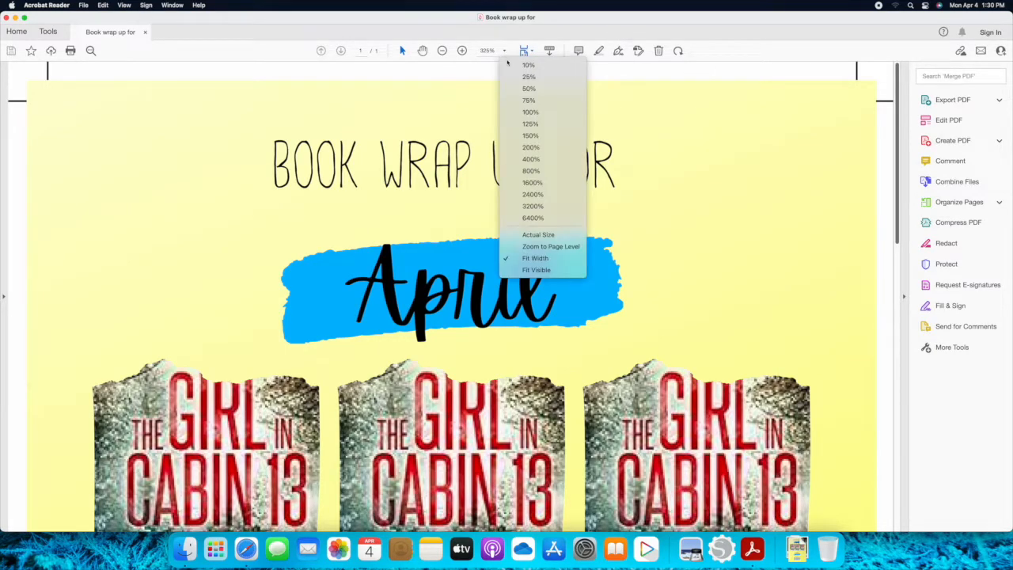
click(528, 113)
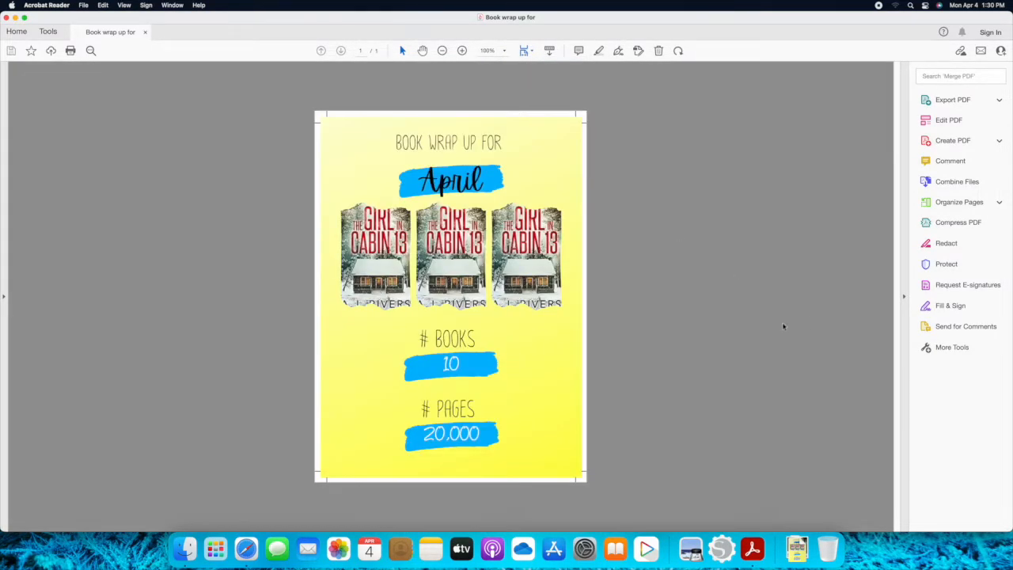